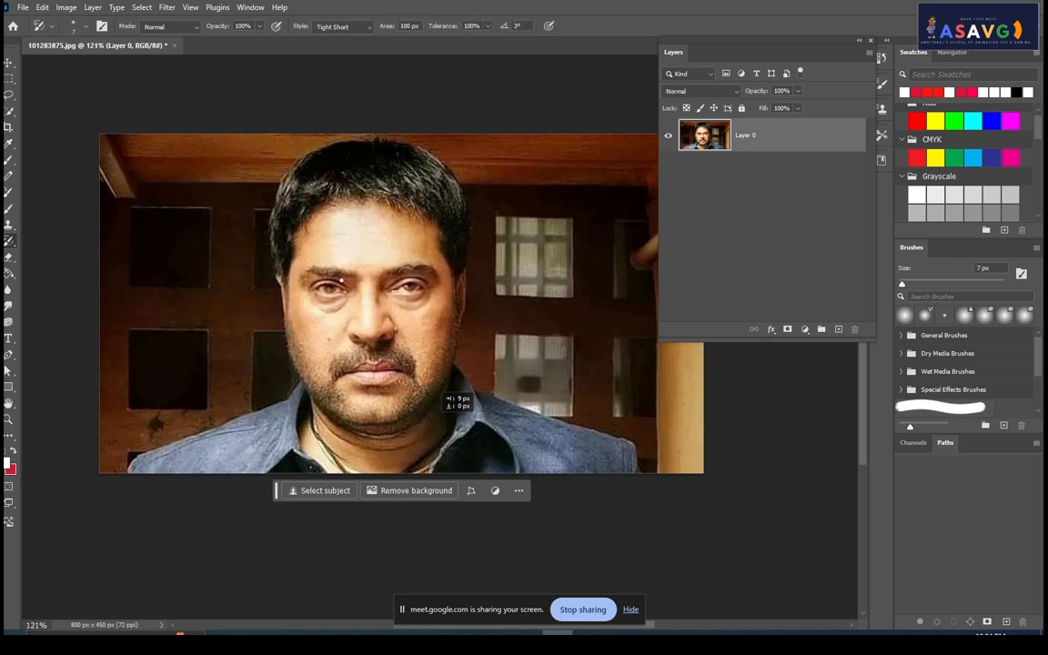
Try a 200 px Art History Brush stroke in the Tight Curl style over the portrait, and undo it.
key("ctrl+z")
key("bracketright")
key("bracketright")
key("bracketright")
key("bracketright")
key("bracketright")
key("bracketright")
key("bracketright")
left_click(346, 27)
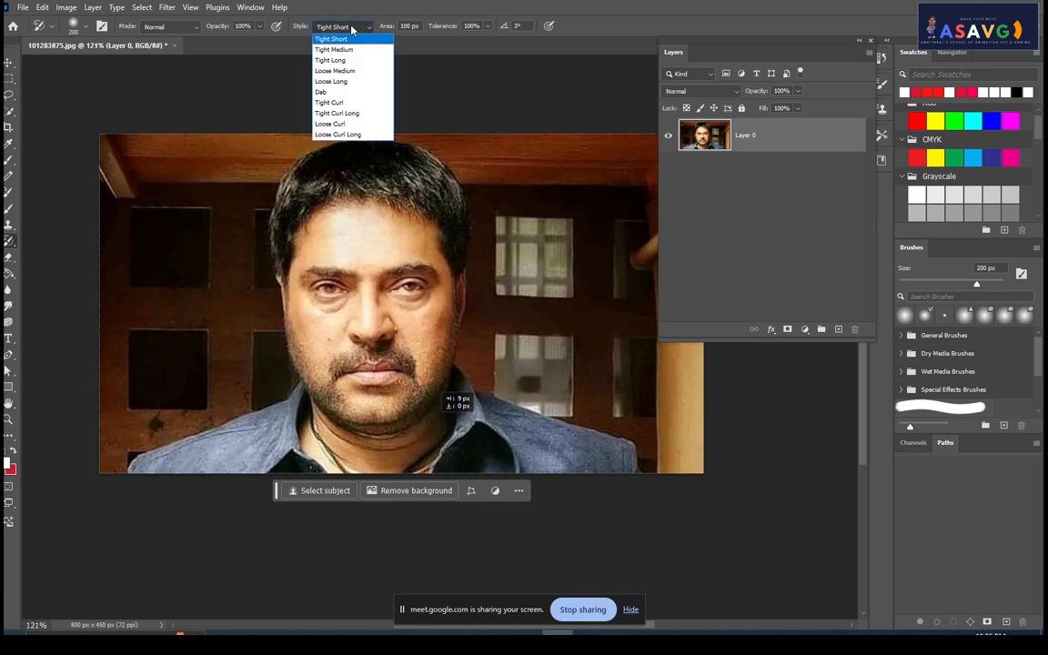
left_click(342, 105)
left_click_drag(369, 175, 369, 217)
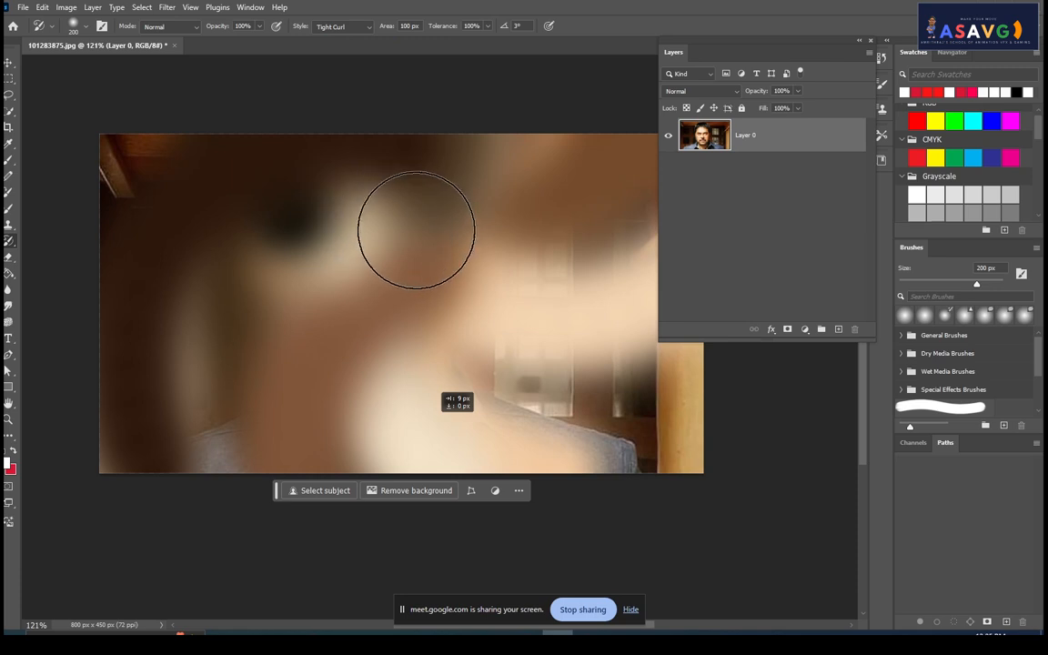
key("ctrl+z")
key("ctrl+z")
key("ctrl+z")
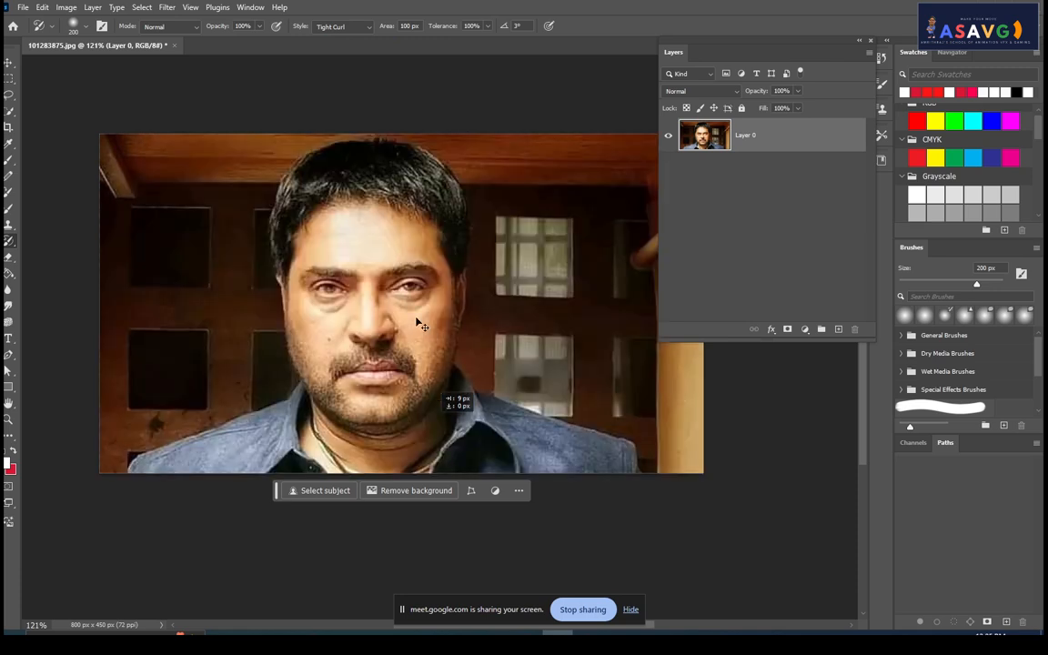
Try Tight Curl strokes over the face with the brush reduced to 45 px, and undo them.
key("bracketleft")
key("bracketleft")
key("bracketleft")
key("bracketleft")
key("bracketleft")
key("bracketleft")
key("bracketleft")
key("bracketleft")
key("bracketleft")
key("bracketleft")
left_click_drag(388, 260, 416, 321)
mouse_move(434, 283)
left_mouse_down()
mouse_move(367, 295)
mouse_move(364, 279)
left_mouse_up()
key("ctrl+z")
key("ctrl+z")
Try a Tight Short style stroke from the forehead down across the face, and undo it.
left_click(337, 26)
left_click(337, 33)
mouse_move(360, 241)
left_mouse_down()
mouse_move(416, 283)
mouse_move(318, 403)
left_mouse_up()
key("ctrl+z")
Try a Tight Medium style stroke on the forehead and eye area, and undo it.
left_click(336, 26)
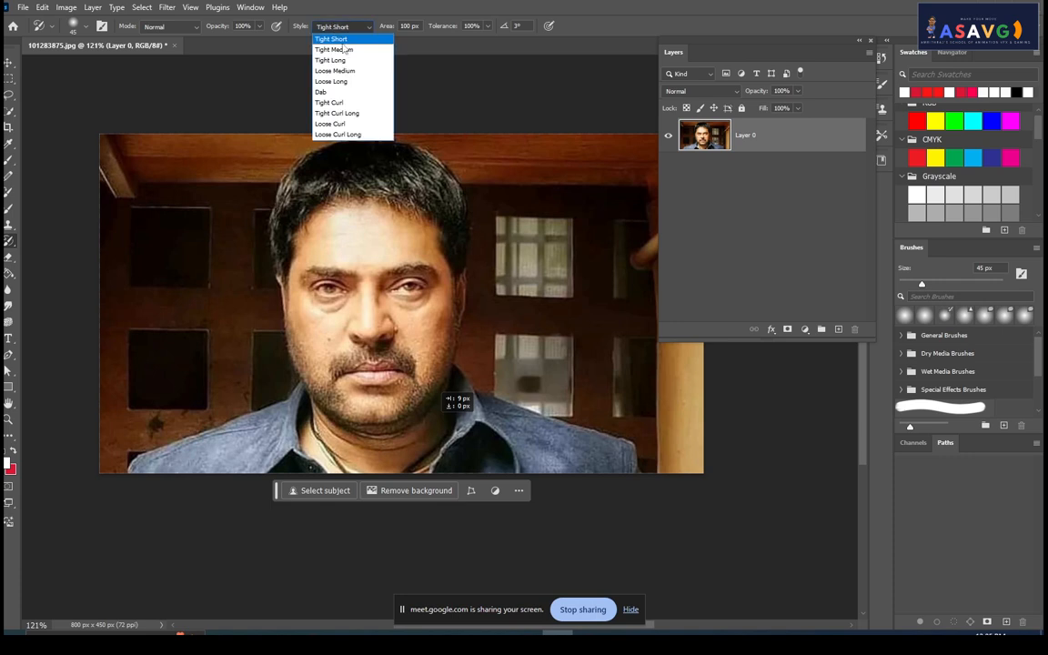
left_click(337, 40)
left_click_drag(382, 232, 386, 239)
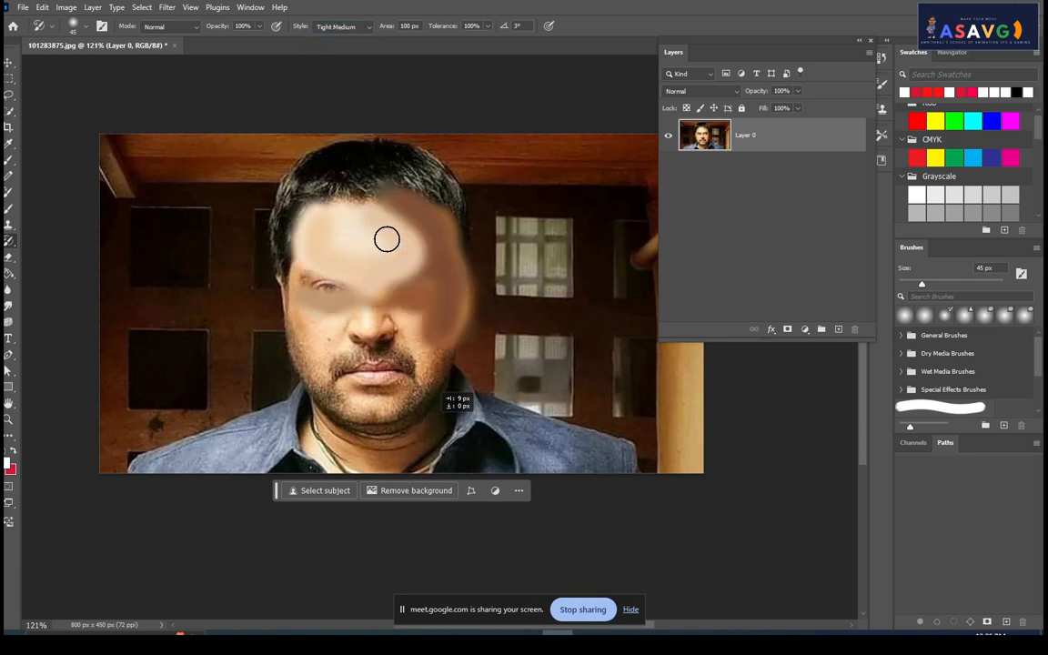
key("ctrl+z")
Try strokes in the Loose Curl Long style across the face, and undo them.
left_click(337, 27)
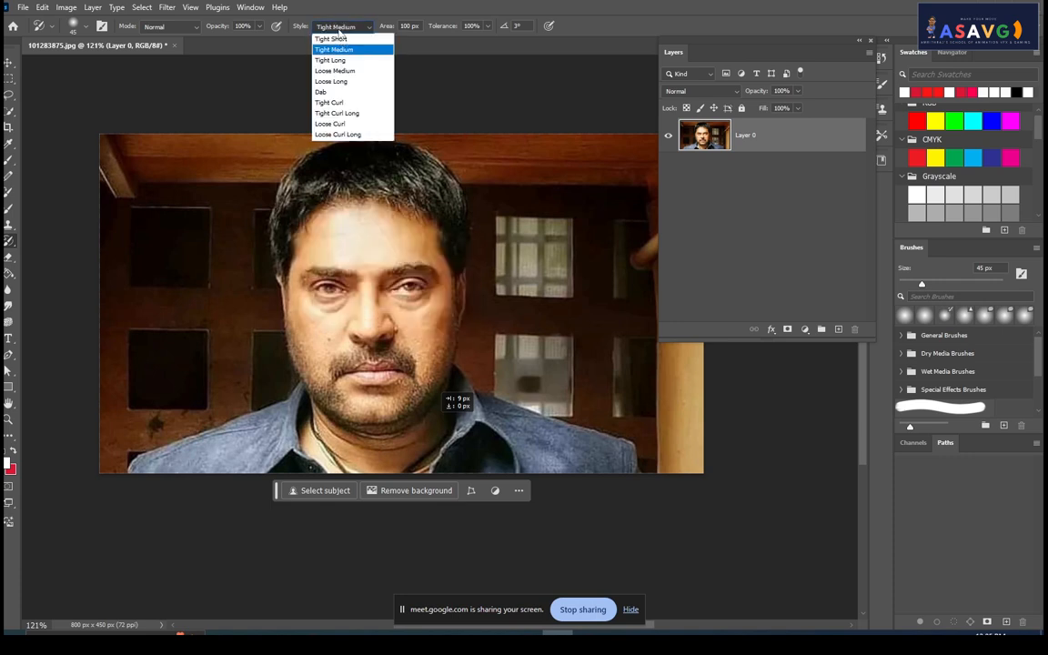
left_click(351, 135)
left_click_drag(323, 245, 324, 250)
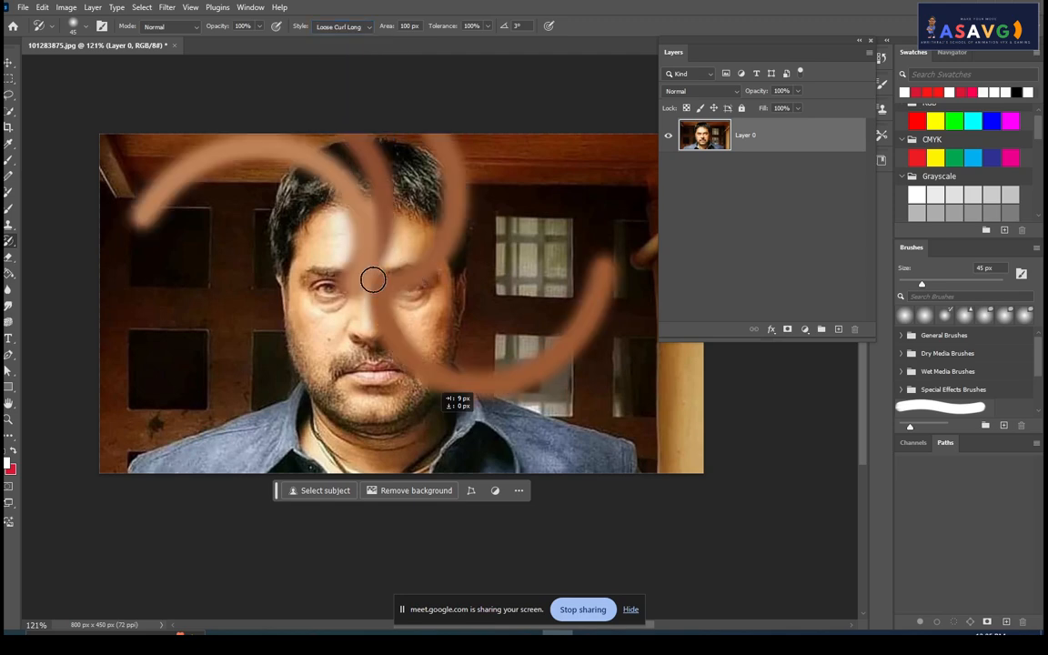
key("ctrl+z")
mouse_move(374, 282)
left_mouse_down()
mouse_move(402, 301)
mouse_move(364, 338)
mouse_move(311, 291)
mouse_move(439, 323)
left_mouse_up()
key("ctrl+z")
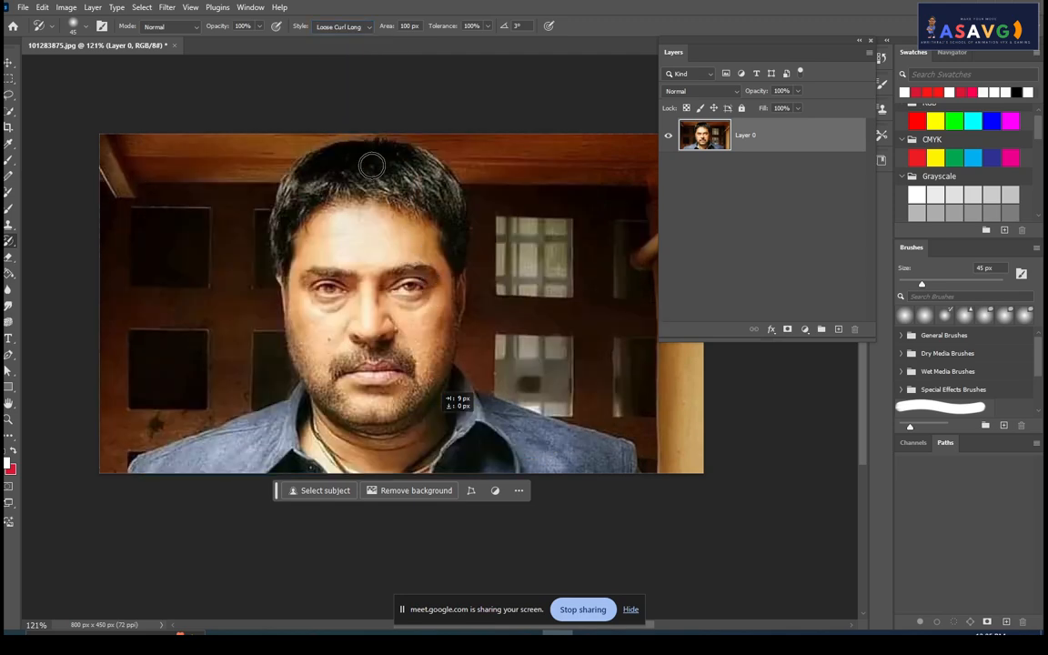
Try the Tight Curl style on the cheek at 45 px, and undo the stroke.
left_click(338, 26)
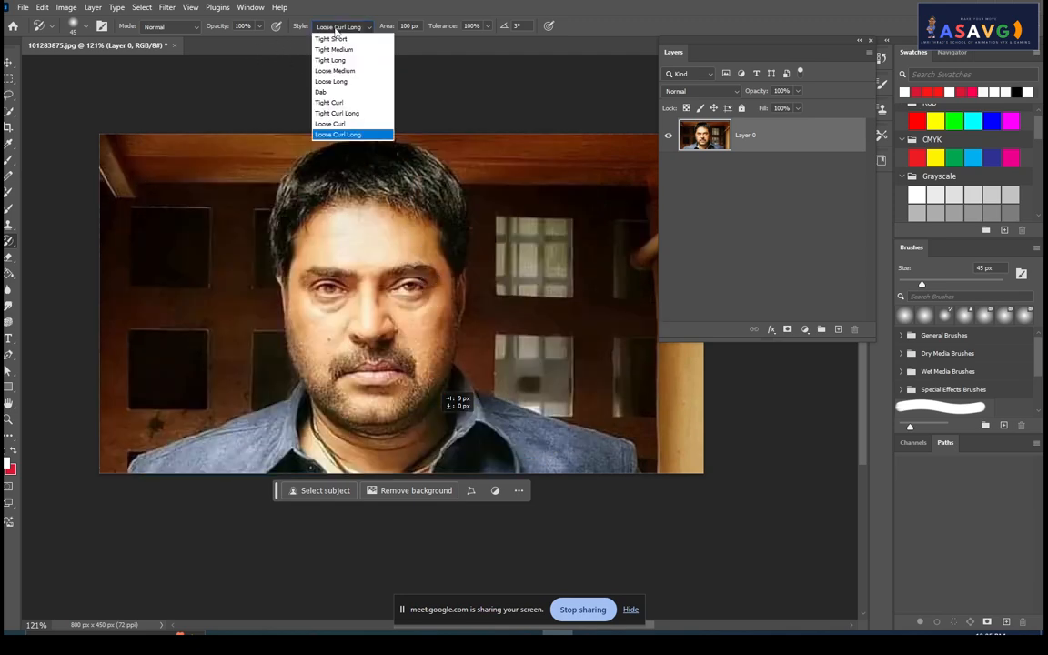
left_click(333, 103)
left_click_drag(400, 309, 409, 327)
key("ctrl+z")
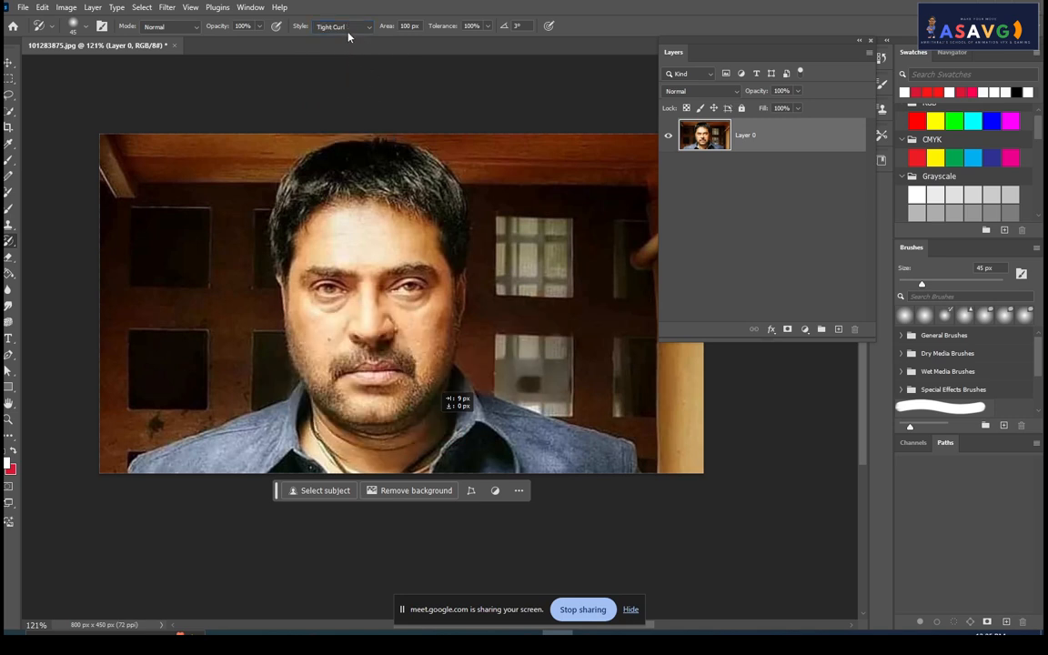
Set the Art History Brush style to Tight Short and choose a soft round brush preset.
left_click(349, 28)
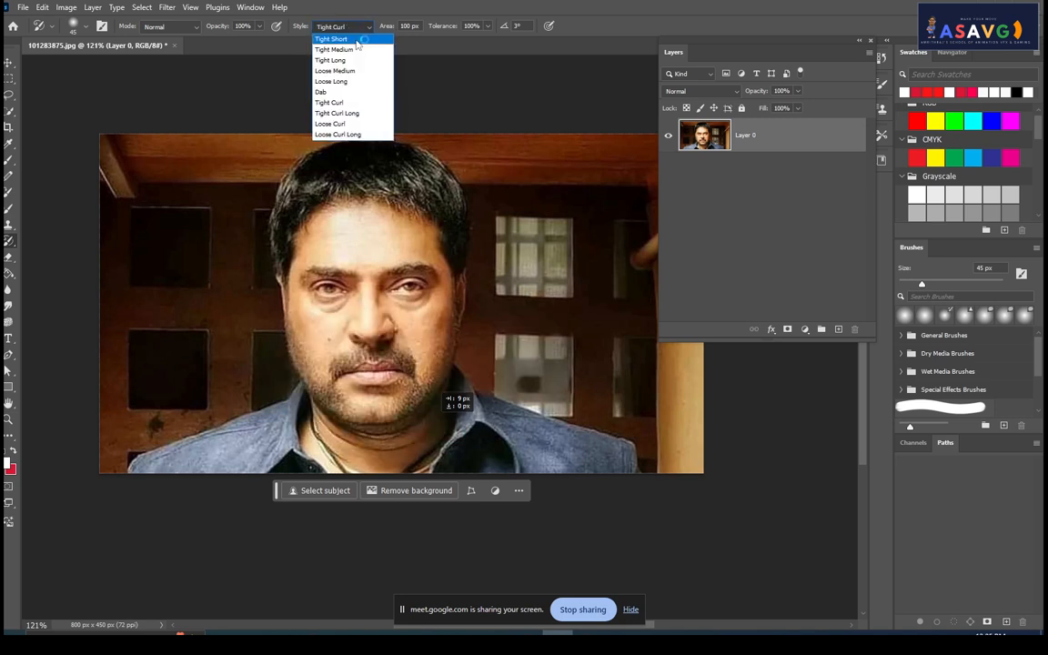
left_click(332, 39)
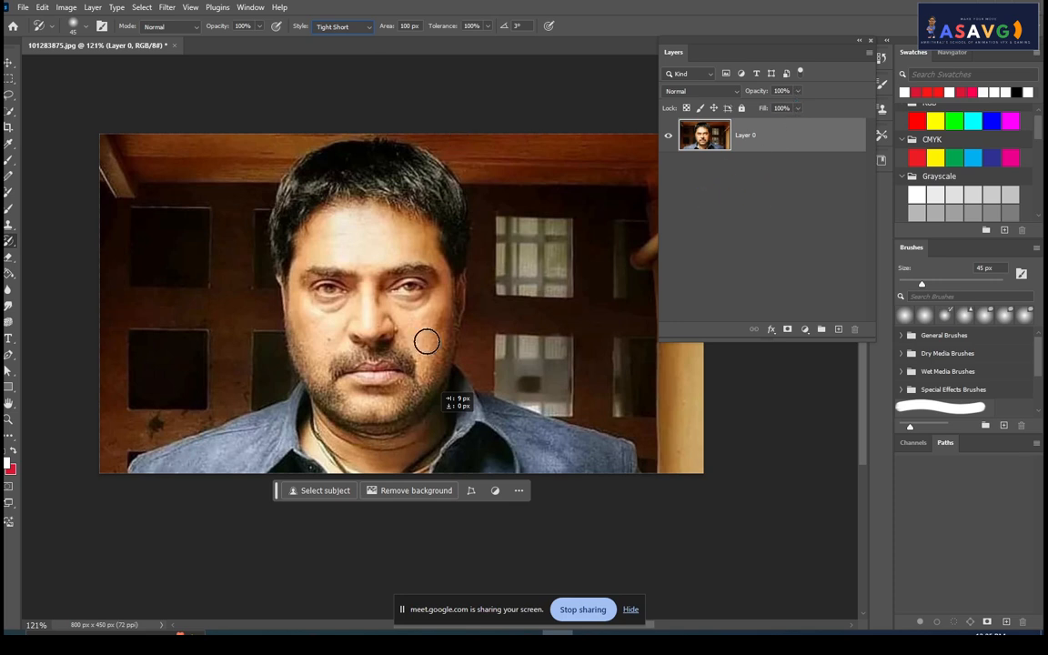
right_click(9, 247)
left_click(46, 252)
left_click(75, 26)
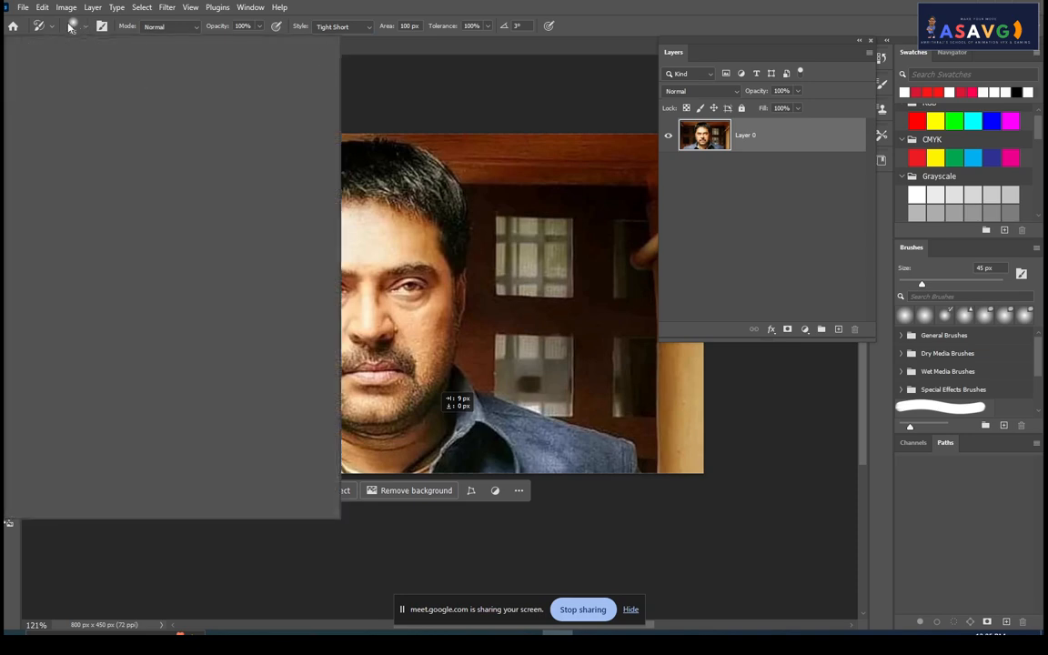
double_click(53, 186)
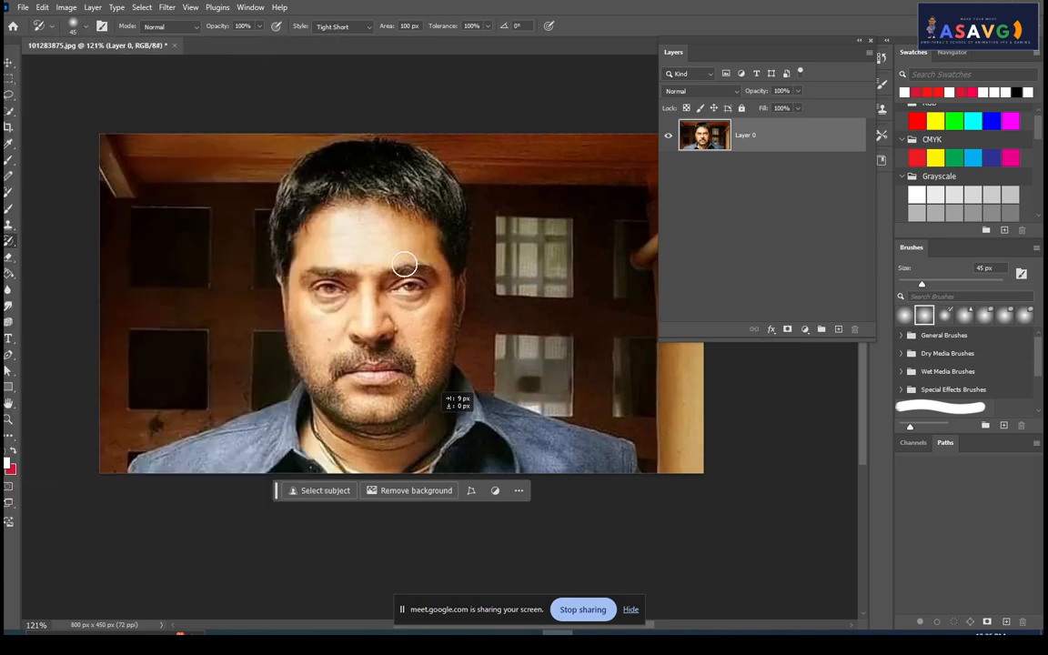
Enlarge the Art History Brush to 700 px and paint over the whole photo on Layer 0.
key("bracketright")
key("bracketright")
key("bracketright")
key("bracketright")
key("bracketright")
key("bracketright")
key("bracketright")
key("bracketright")
key("bracketright")
key("bracketright")
key("bracketright")
key("bracketright")
key("bracketright")
key("bracketright")
key("bracketright")
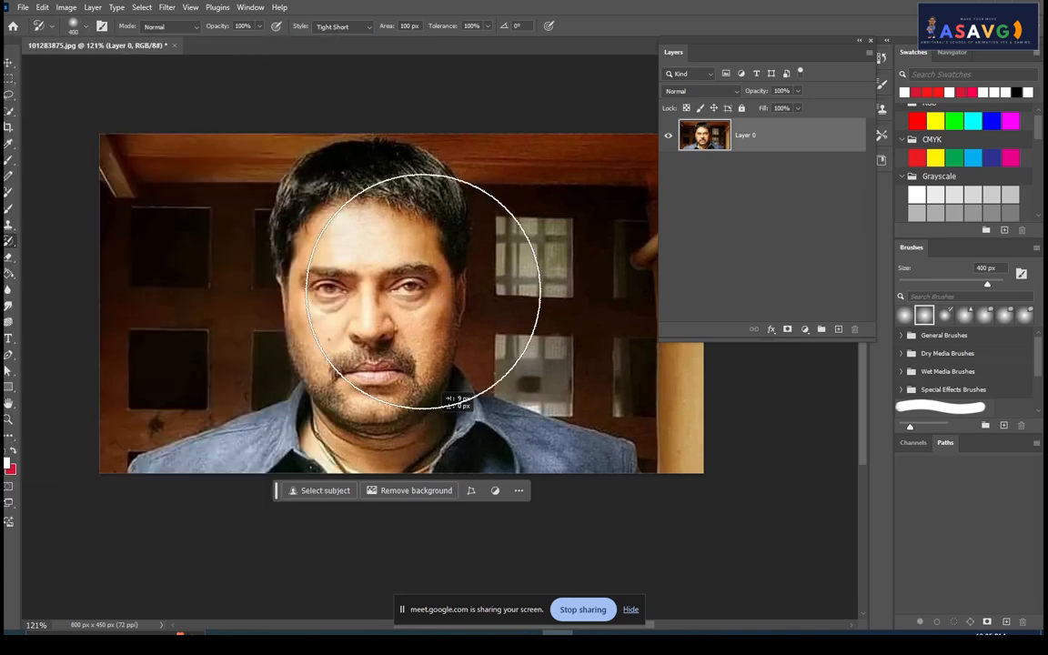
left_click(436, 423)
mouse_move(436, 423)
left_mouse_down()
mouse_move(386, 303)
mouse_move(1044, 485)
left_mouse_up()
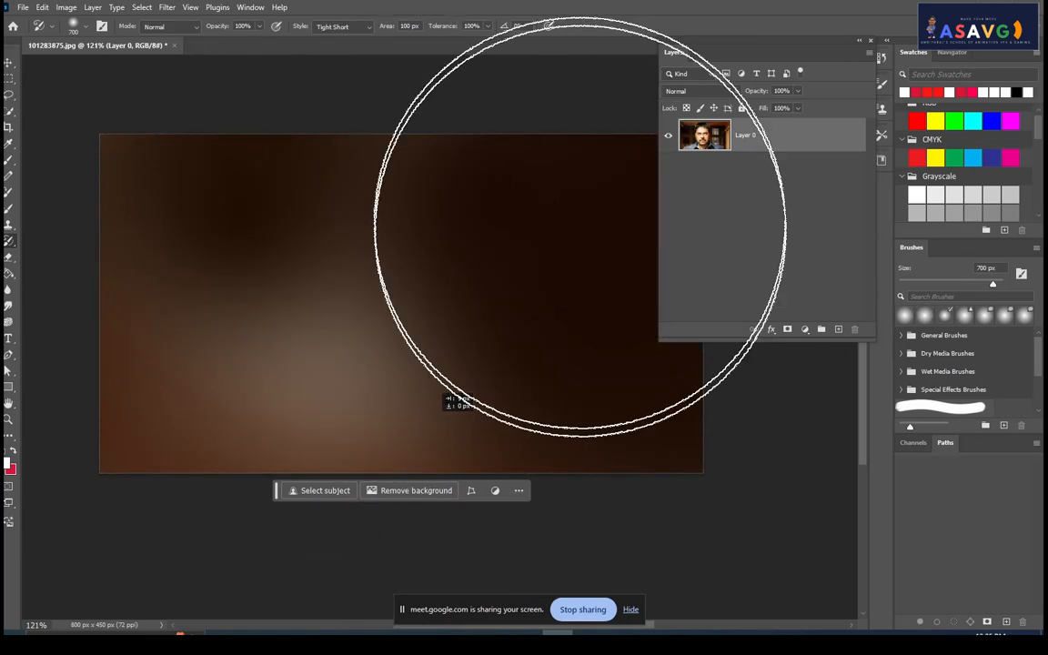
Reduce the brush to 100 px, try adding a new layer, and undo back to the unpainted photo.
key("bracketleft")
key("bracketleft")
key("bracketleft")
key("bracketleft")
key("bracketleft")
key("bracketleft")
key("bracketleft")
key("bracketleft")
key("bracketleft")
key("bracketleft")
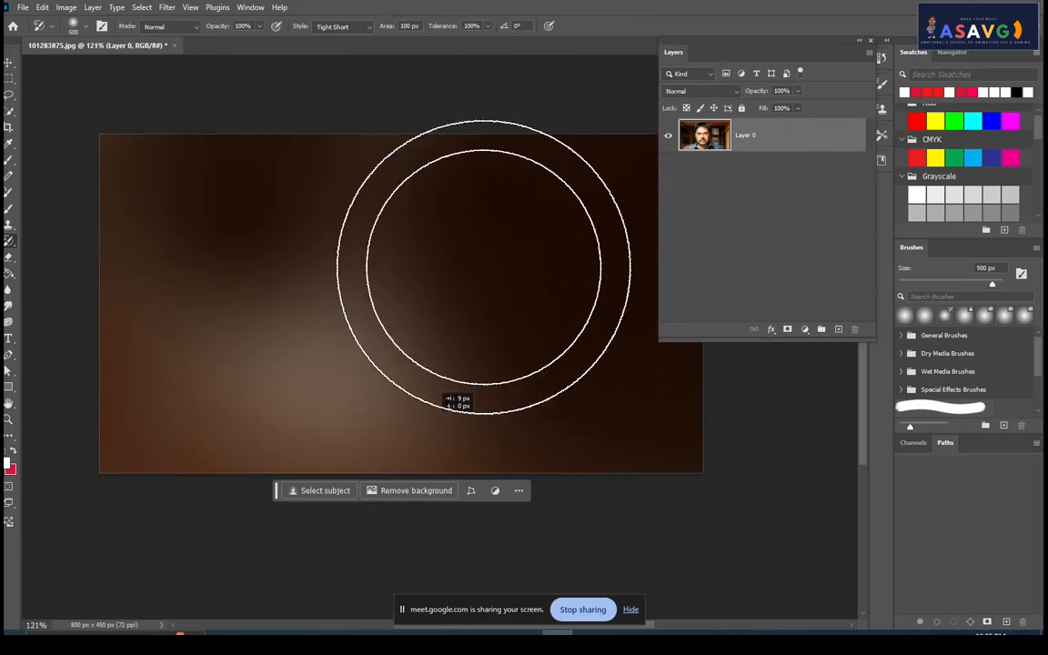
left_click(835, 330)
key("ctrl+z")
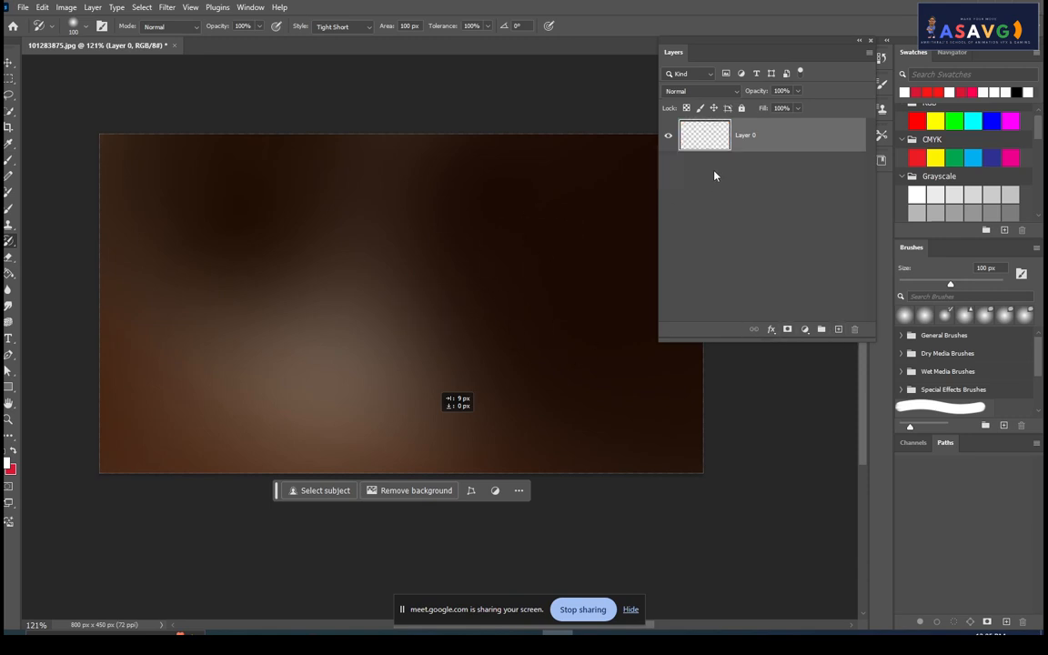
left_click(7, 64)
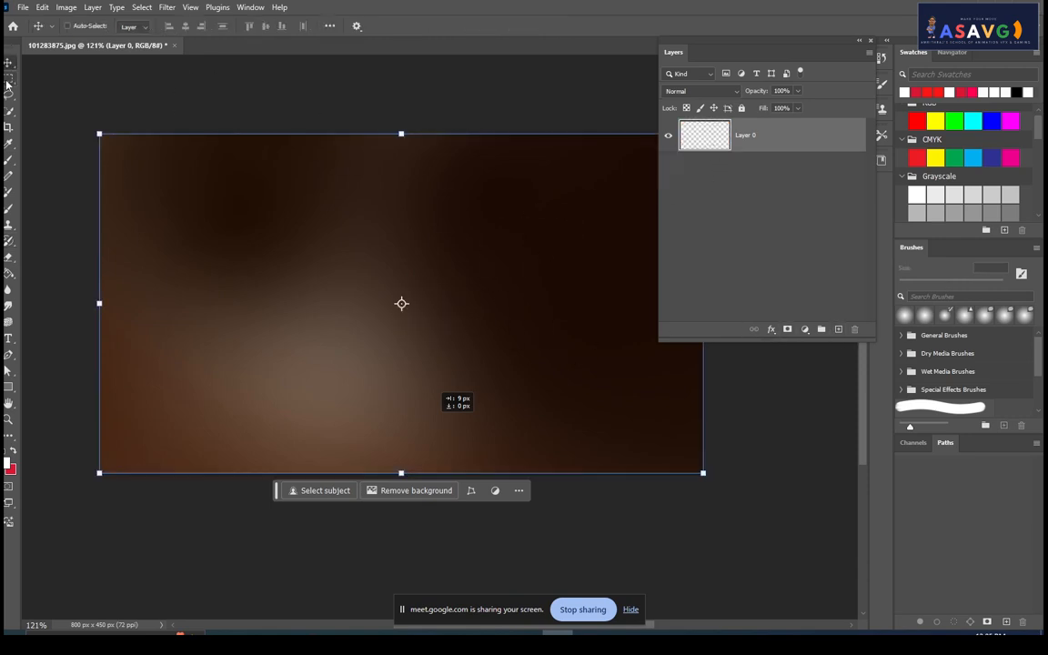
left_click(9, 80)
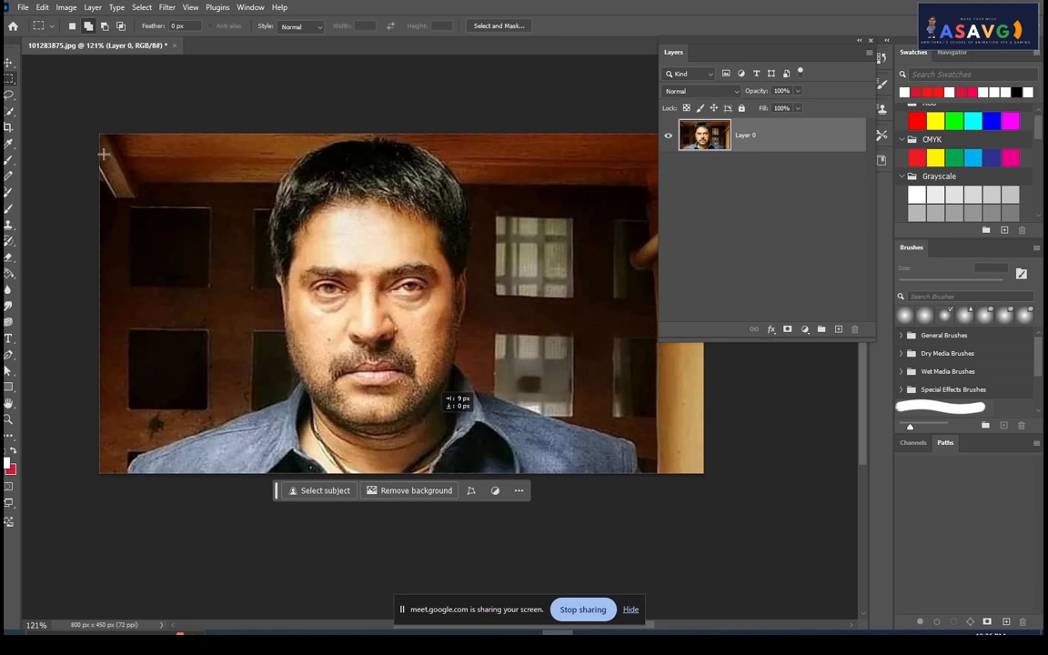
Paint over the entire photo on Layer 0 with the Art History Brush at 250 px.
right_click(8, 242)
left_click(40, 252)
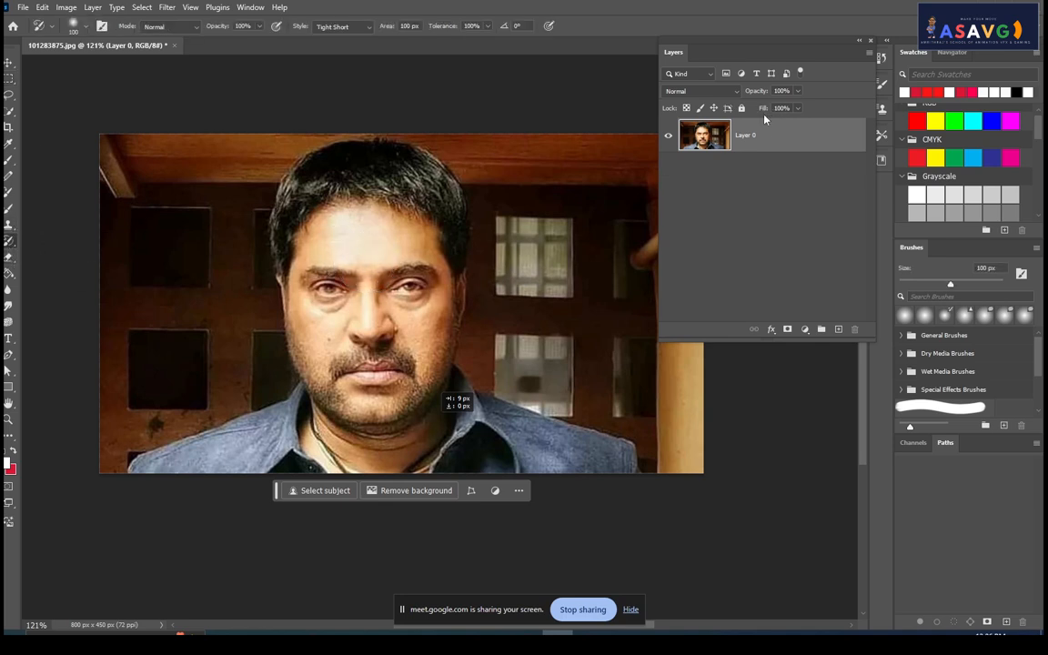
key("bracketright")
key("bracketright")
key("bracketright")
key("bracketright")
key("bracketright")
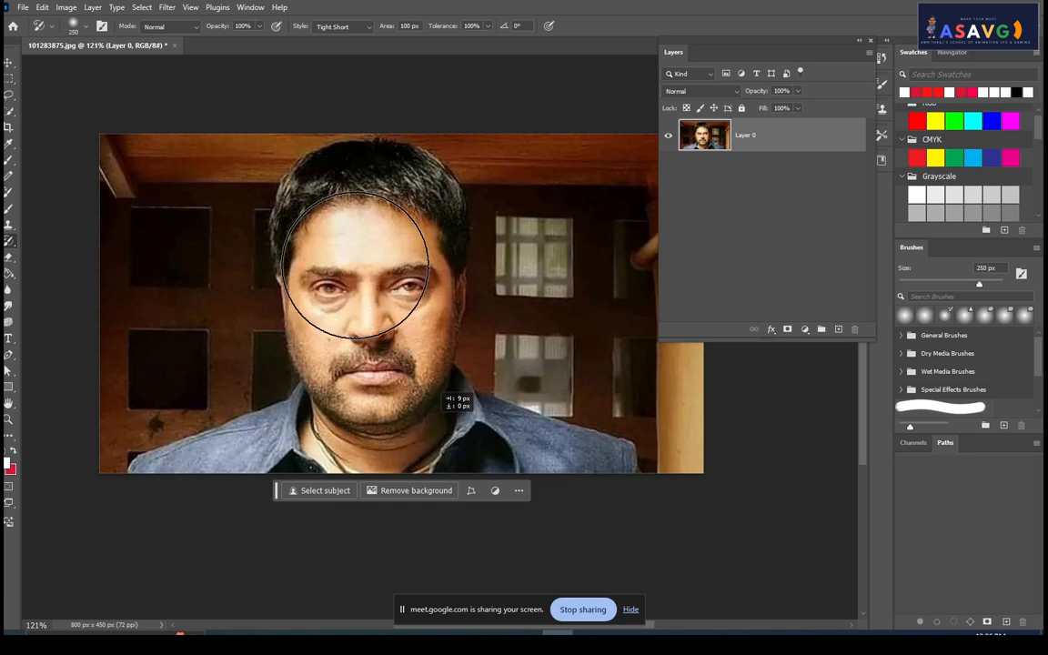
mouse_move(374, 333)
left_mouse_down()
mouse_move(255, 315)
mouse_move(536, 229)
mouse_move(620, 344)
mouse_move(379, 381)
mouse_move(180, 224)
mouse_move(627, 335)
mouse_move(819, 323)
left_mouse_up()
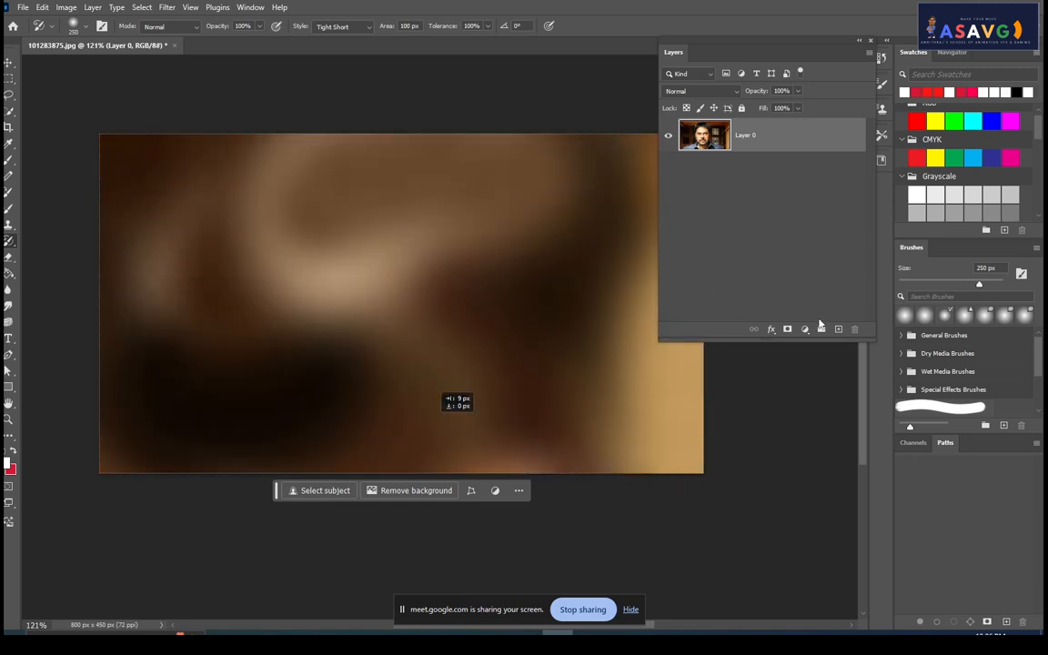
Add a new layer and paint the whole picture on it with the Art History Brush at 125 px.
left_click(838, 330)
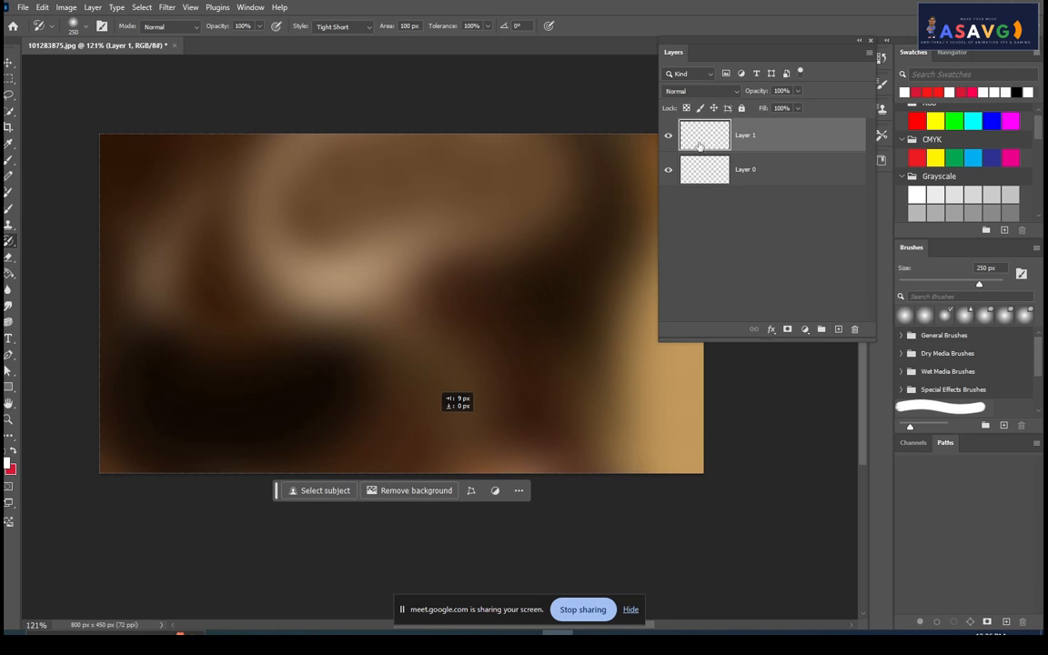
key("bracketleft")
key("bracketleft")
key("bracketleft")
key("bracketleft")
key("bracketleft")
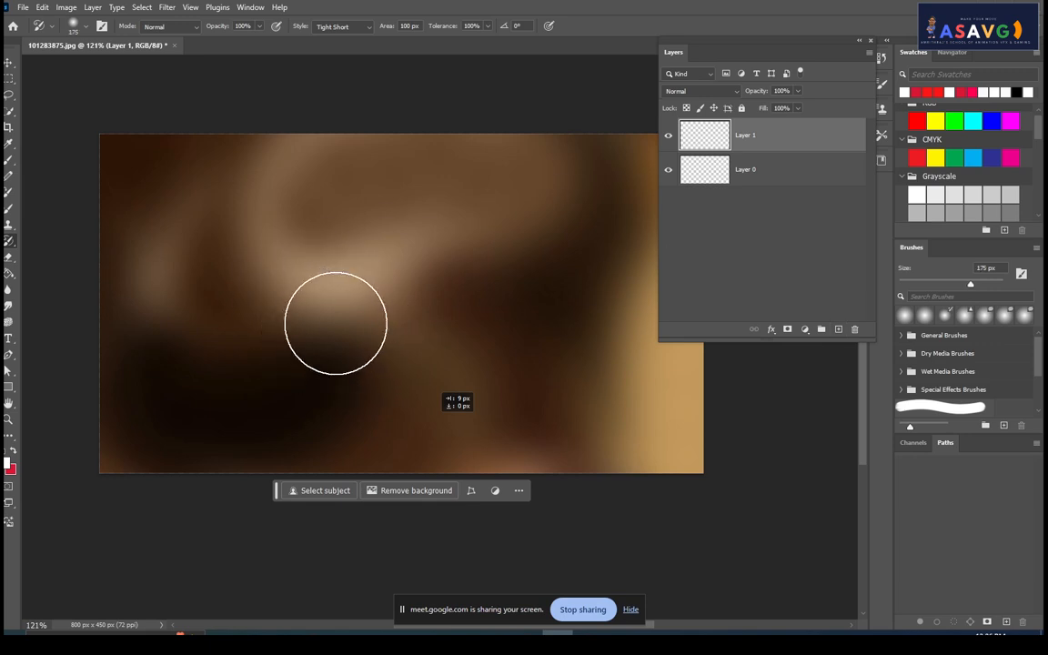
key("bracketright")
key("bracketright")
key("bracketright")
key("bracketleft")
key("bracketleft")
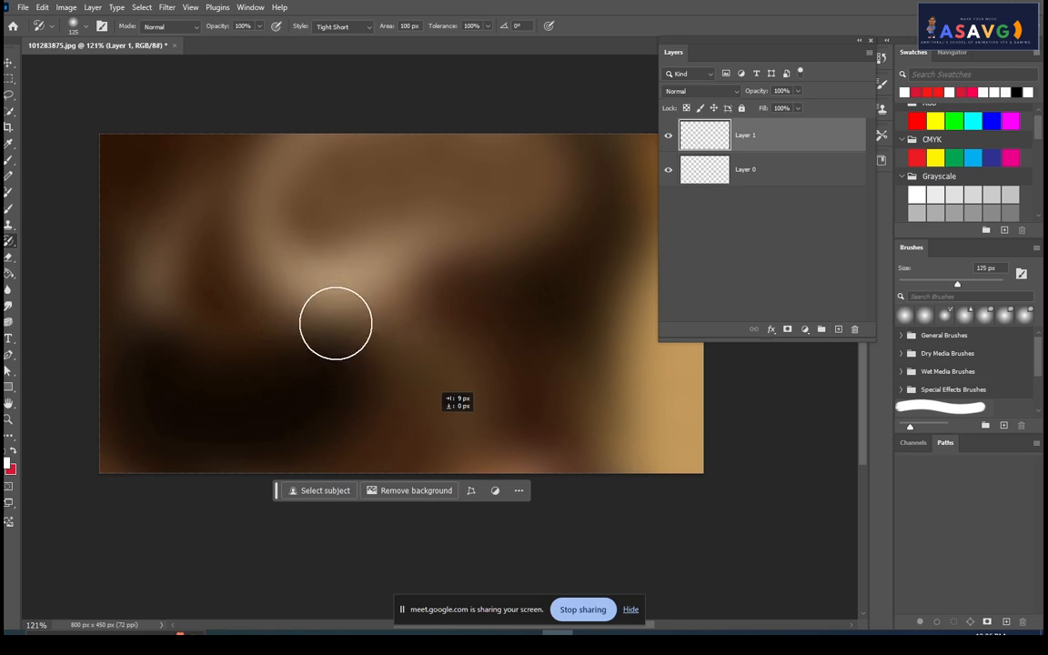
mouse_move(335, 323)
left_mouse_down()
mouse_move(243, 360)
mouse_move(602, 323)
mouse_move(266, 232)
mouse_move(617, 268)
mouse_move(301, 372)
mouse_move(652, 369)
mouse_move(671, 359)
mouse_move(165, 263)
mouse_move(525, 218)
mouse_move(203, 290)
mouse_move(606, 378)
mouse_move(438, 425)
mouse_move(199, 295)
mouse_move(492, 203)
mouse_move(642, 188)
left_mouse_up()
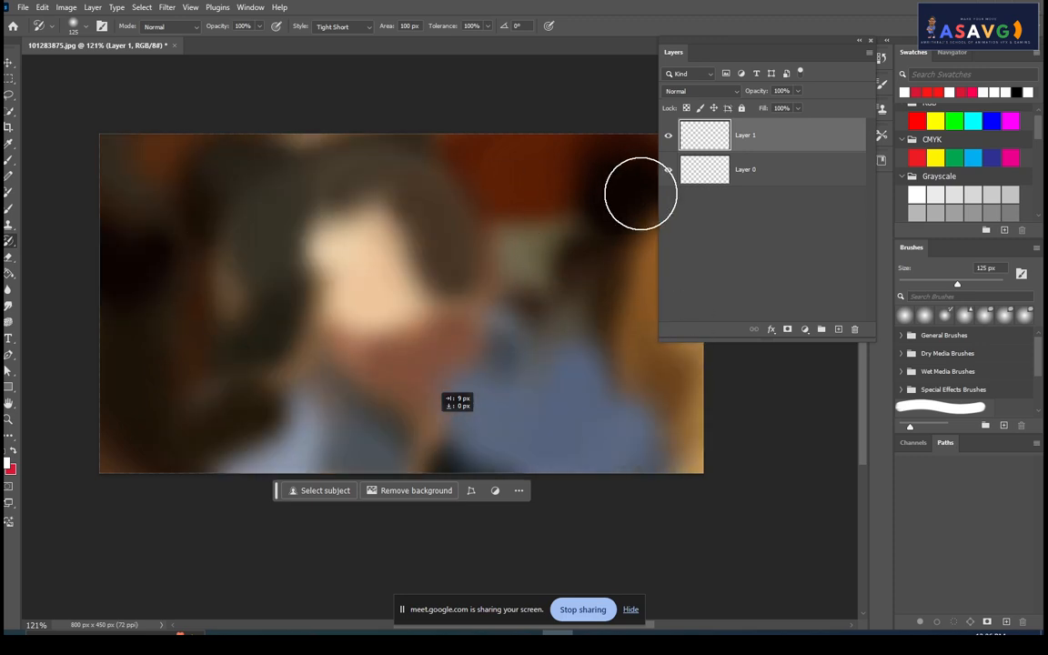
Add another layer and paint the picture on it with the brush at 100 px, reduced to 90 px.
left_click(790, 238)
left_click(838, 330)
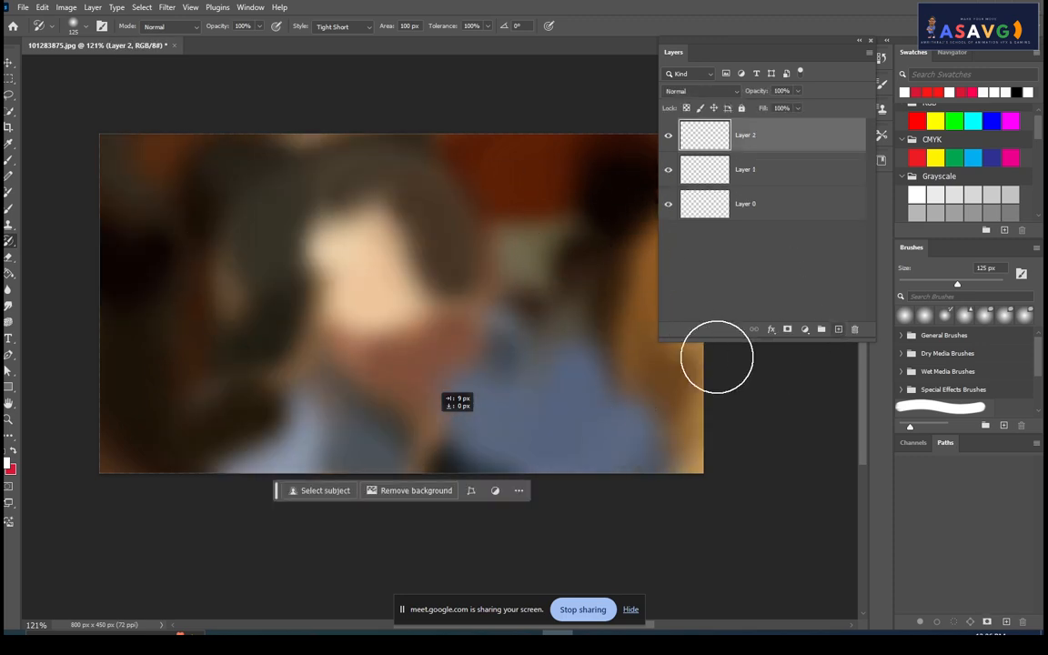
key("bracketleft")
key("bracketleft")
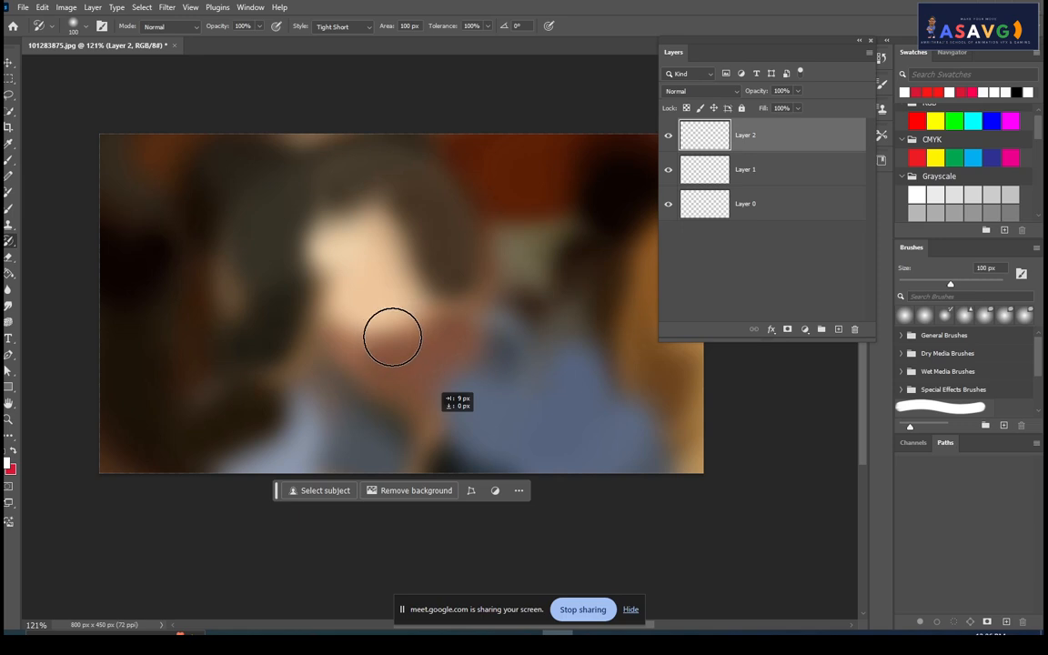
mouse_move(390, 339)
left_mouse_down()
mouse_move(252, 237)
mouse_move(484, 229)
mouse_move(292, 362)
mouse_move(341, 433)
mouse_move(381, 205)
mouse_move(641, 135)
mouse_move(662, 440)
mouse_move(351, 160)
mouse_move(368, 217)
mouse_move(335, 372)
mouse_move(986, 418)
mouse_move(253, 320)
mouse_move(365, 384)
mouse_move(391, 169)
mouse_move(642, 235)
mouse_move(647, 406)
mouse_move(683, 434)
mouse_move(267, 154)
mouse_move(647, 392)
left_mouse_up()
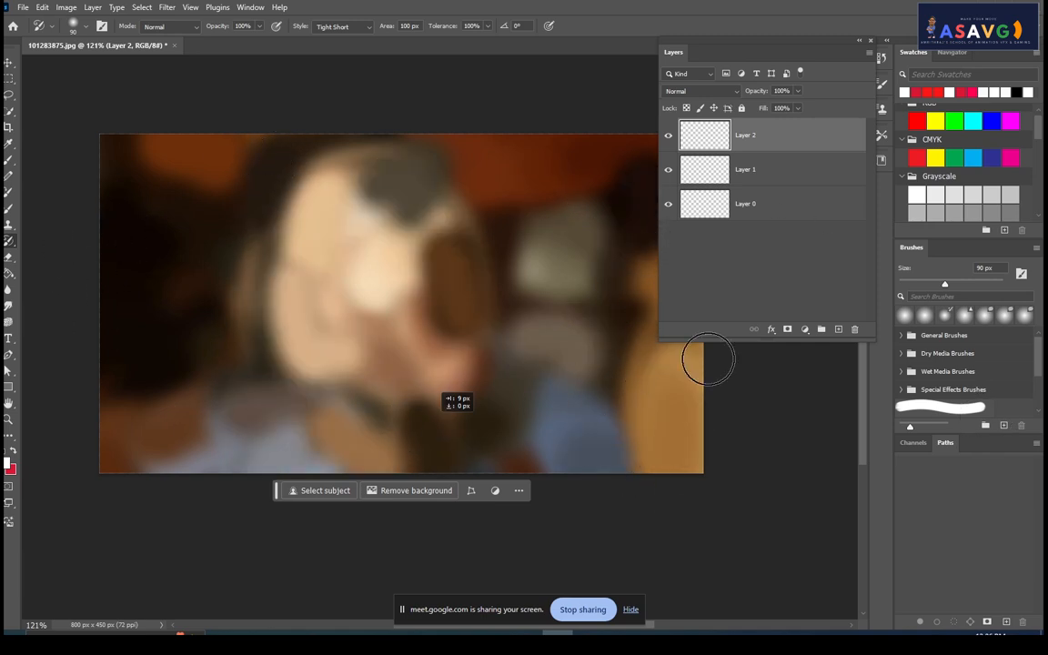
Add a new layer and paint the face, shirt and background on it with the brush at 50 px.
left_click(838, 329)
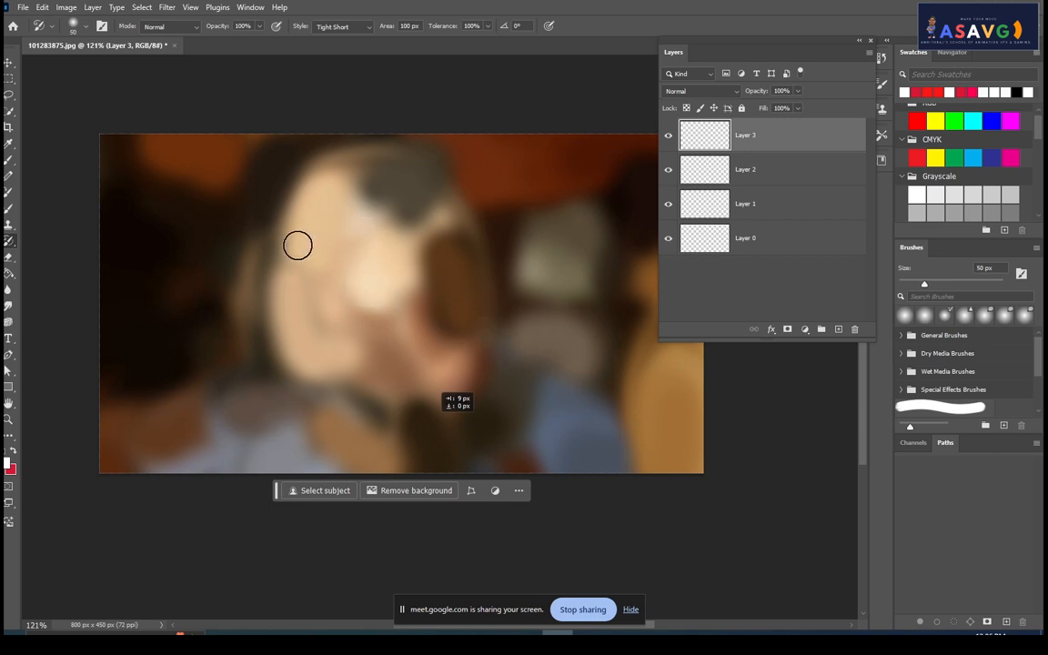
mouse_move(297, 245)
left_mouse_down()
mouse_move(393, 284)
mouse_move(355, 308)
mouse_move(291, 386)
mouse_move(293, 234)
mouse_move(395, 199)
mouse_move(347, 270)
mouse_move(378, 317)
mouse_move(449, 367)
mouse_move(394, 399)
mouse_move(354, 354)
mouse_move(432, 150)
mouse_move(634, 343)
mouse_move(686, 428)
mouse_move(553, 456)
mouse_move(194, 443)
mouse_move(102, 267)
mouse_move(160, 88)
mouse_move(180, 239)
mouse_move(415, 208)
mouse_move(247, 288)
mouse_move(351, 354)
mouse_move(131, 456)
mouse_move(207, 439)
mouse_move(192, 381)
mouse_move(80, 400)
left_mouse_up()
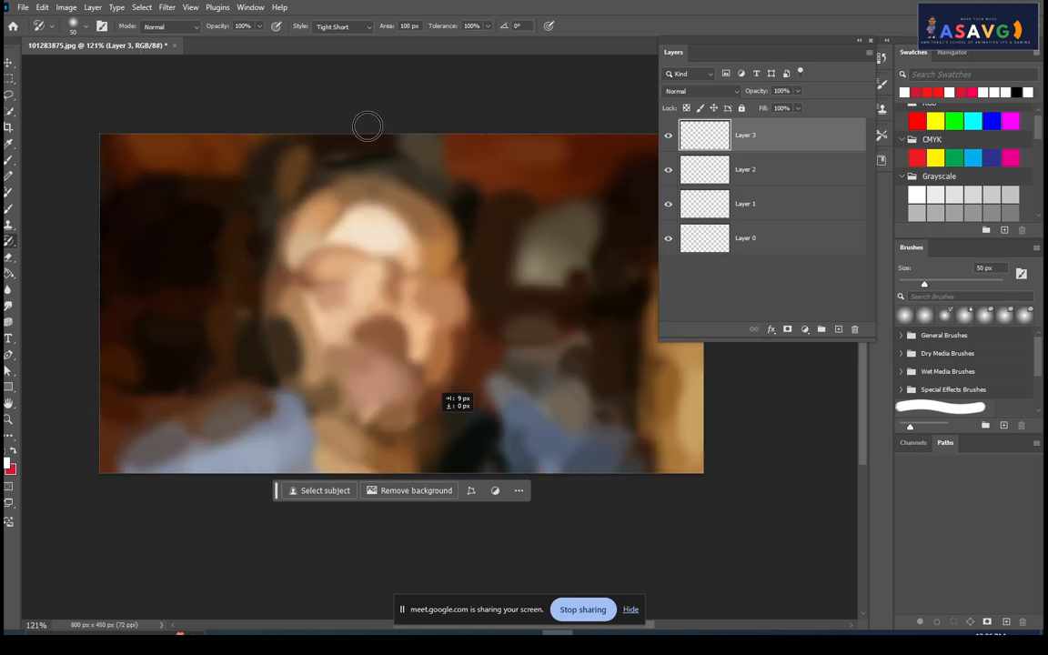
mouse_move(367, 125)
left_mouse_down()
mouse_move(428, 209)
mouse_move(494, 241)
mouse_move(346, 176)
mouse_move(425, 146)
mouse_move(281, 357)
mouse_move(498, 418)
mouse_move(597, 305)
mouse_move(603, 226)
mouse_move(546, 382)
left_mouse_up()
Add a new layer and refine the portrait on it with the brush at 30 px, reduced to 25 px.
left_click(838, 329)
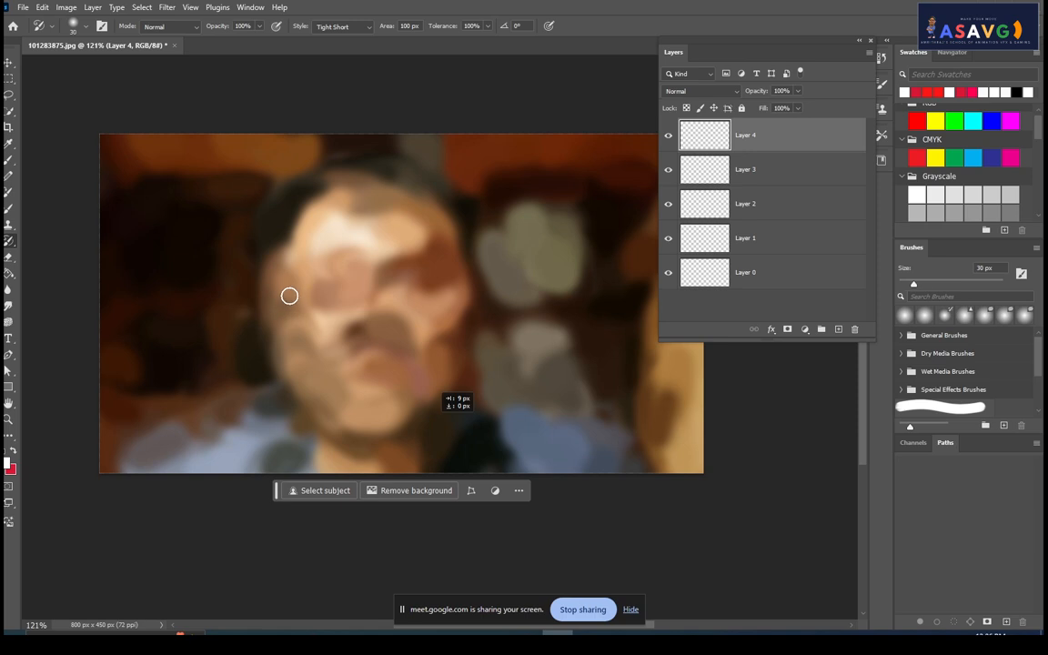
mouse_move(289, 296)
left_mouse_down()
mouse_move(353, 348)
mouse_move(397, 362)
mouse_move(363, 412)
mouse_move(313, 203)
mouse_move(232, 364)
mouse_move(364, 382)
mouse_move(214, 400)
mouse_move(278, 106)
mouse_move(52, 257)
mouse_move(77, 423)
mouse_move(253, 374)
mouse_move(156, 436)
mouse_move(196, 393)
mouse_move(291, 382)
mouse_move(332, 364)
mouse_move(379, 314)
mouse_move(337, 182)
mouse_move(290, 319)
mouse_move(437, 226)
mouse_move(491, 309)
left_mouse_up()
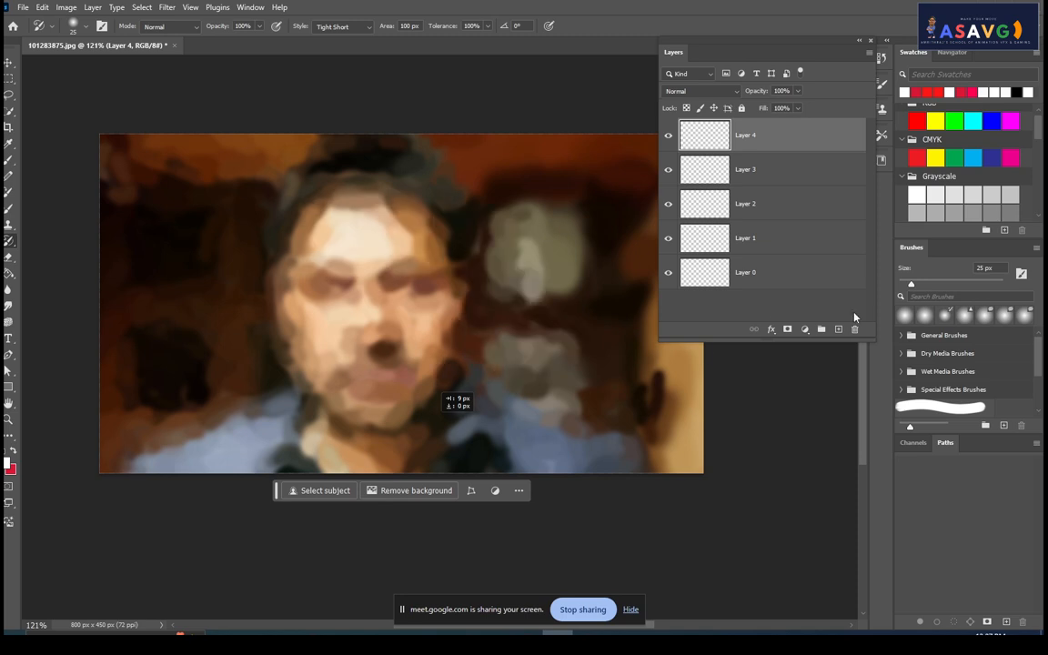
Add a new layer and refine the portrait and background on it with the Art History Brush, reduced to 9 px.
left_click(838, 329)
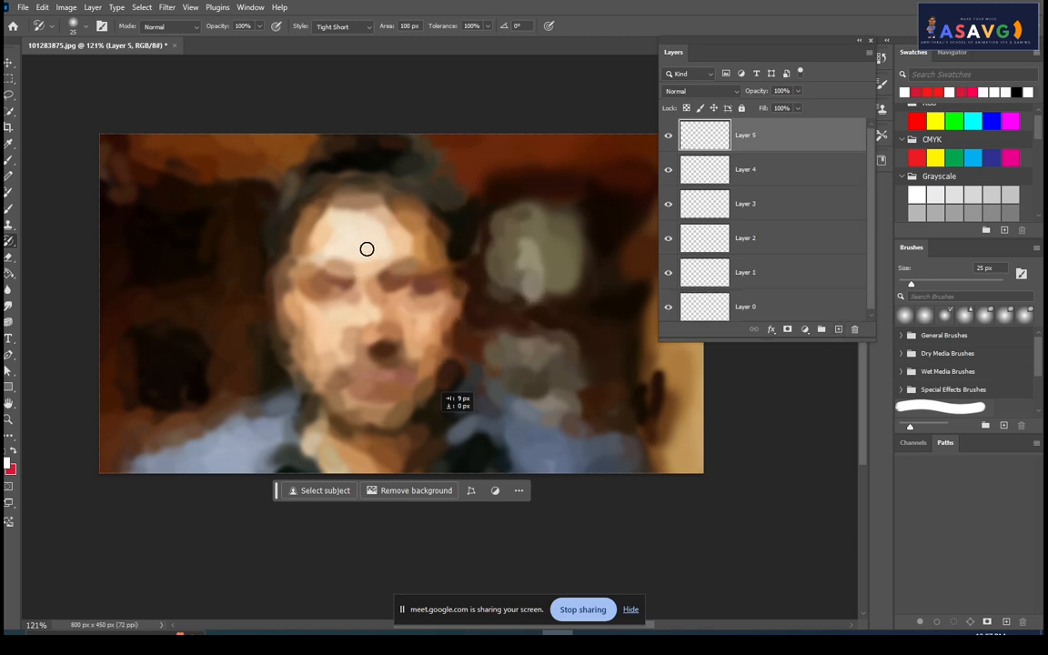
mouse_move(356, 260)
left_mouse_down()
mouse_move(331, 286)
mouse_move(378, 358)
mouse_move(381, 397)
mouse_move(383, 326)
mouse_move(363, 304)
mouse_move(340, 387)
mouse_move(375, 390)
mouse_move(409, 376)
mouse_move(416, 324)
mouse_move(402, 292)
mouse_move(323, 282)
mouse_move(315, 357)
mouse_move(327, 388)
mouse_move(376, 395)
mouse_move(422, 360)
mouse_move(335, 357)
mouse_move(391, 361)
mouse_move(306, 417)
mouse_move(314, 436)
mouse_move(424, 458)
mouse_move(498, 436)
mouse_move(589, 434)
mouse_move(673, 457)
mouse_move(602, 444)
mouse_move(565, 314)
mouse_move(515, 295)
mouse_move(622, 346)
mouse_move(530, 280)
mouse_move(505, 185)
mouse_move(246, 193)
mouse_move(177, 225)
mouse_move(187, 173)
left_mouse_up()
key("bracketleft")
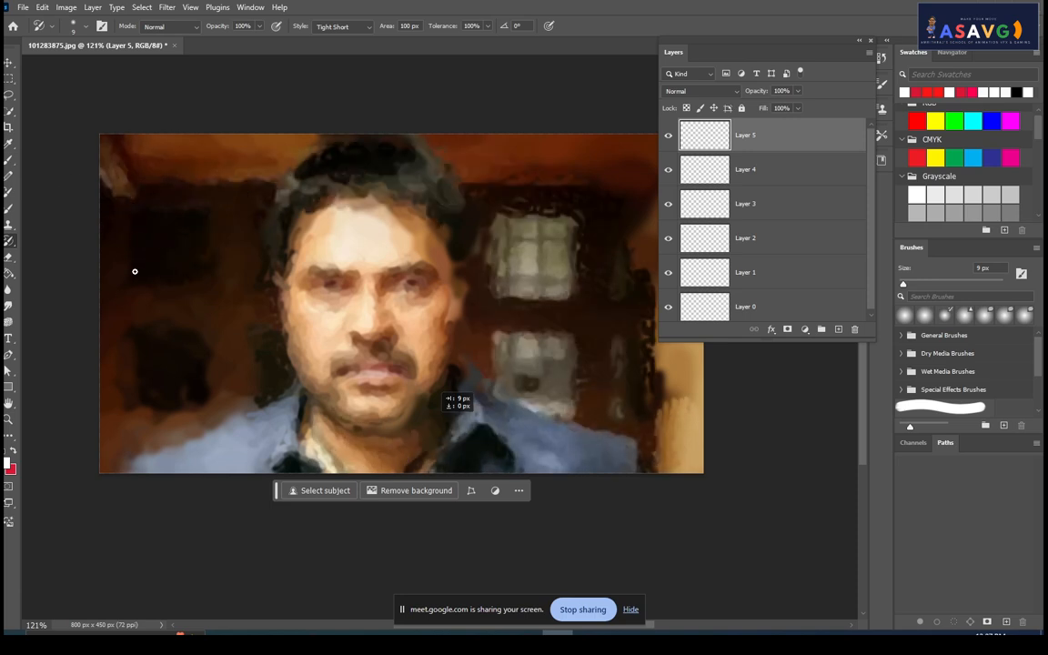
mouse_move(135, 271)
left_mouse_down()
mouse_move(239, 367)
mouse_move(166, 419)
mouse_move(92, 451)
left_mouse_up()
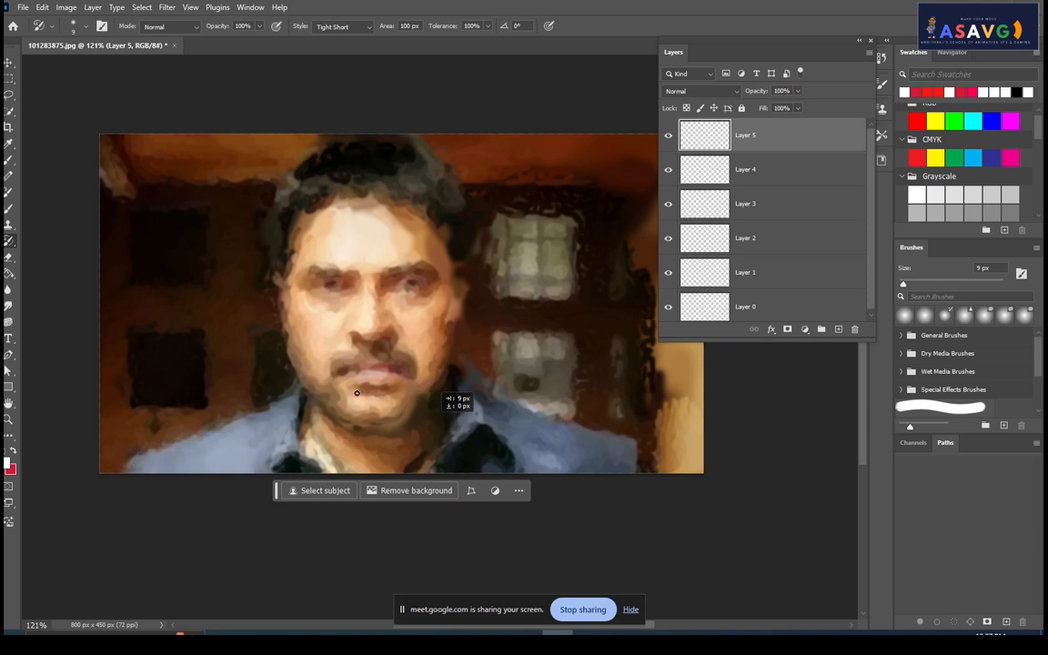
mouse_move(357, 393)
left_mouse_down()
mouse_move(341, 355)
mouse_move(362, 400)
mouse_move(362, 159)
mouse_move(272, 213)
left_mouse_up()
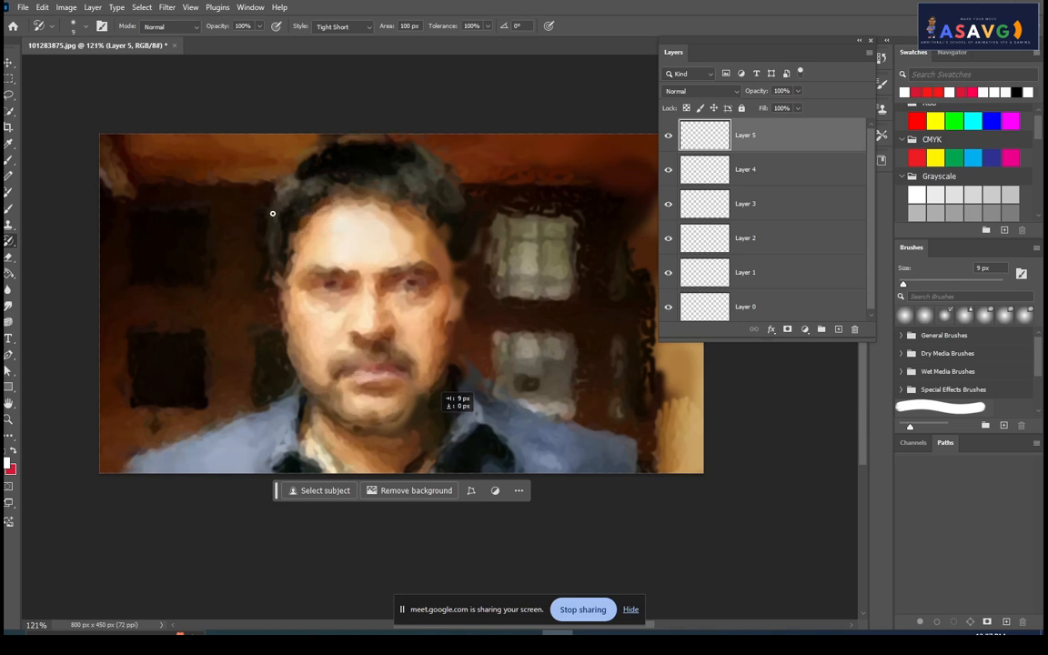
left_click_drag(368, 165, 458, 263)
mouse_move(471, 328)
left_mouse_down()
mouse_move(695, 361)
mouse_move(663, 445)
mouse_move(588, 226)
mouse_move(625, 400)
mouse_move(403, 457)
mouse_move(403, 428)
mouse_move(361, 461)
left_mouse_up()
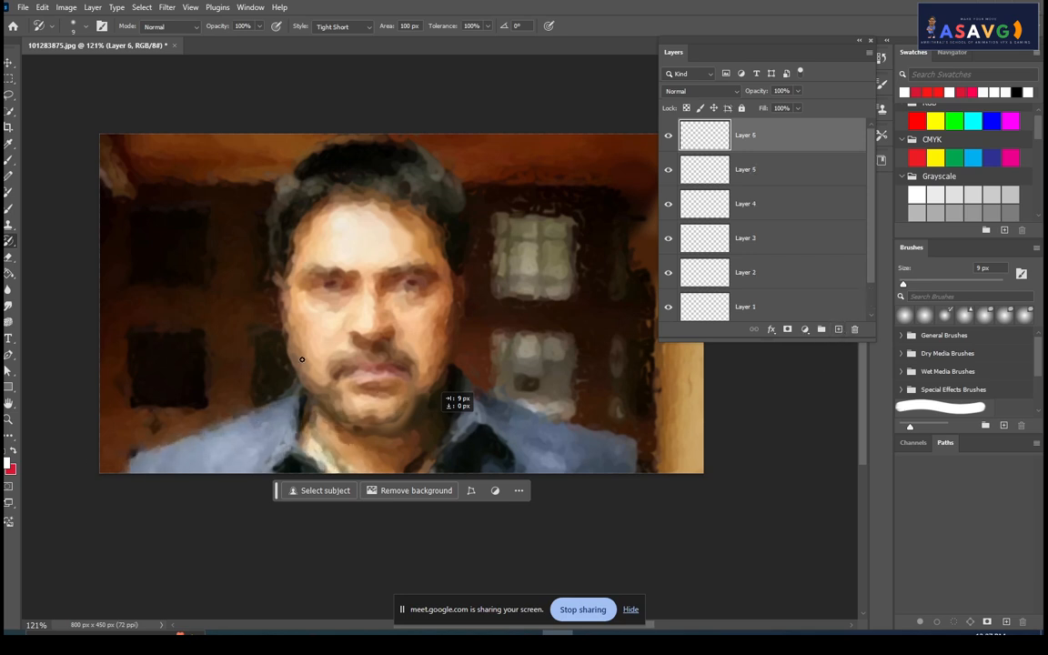
Paint the eye and facial details on another new layer with the brush at 9 px, reduced to 8 px.
scroll(307, 366, "up", 2)
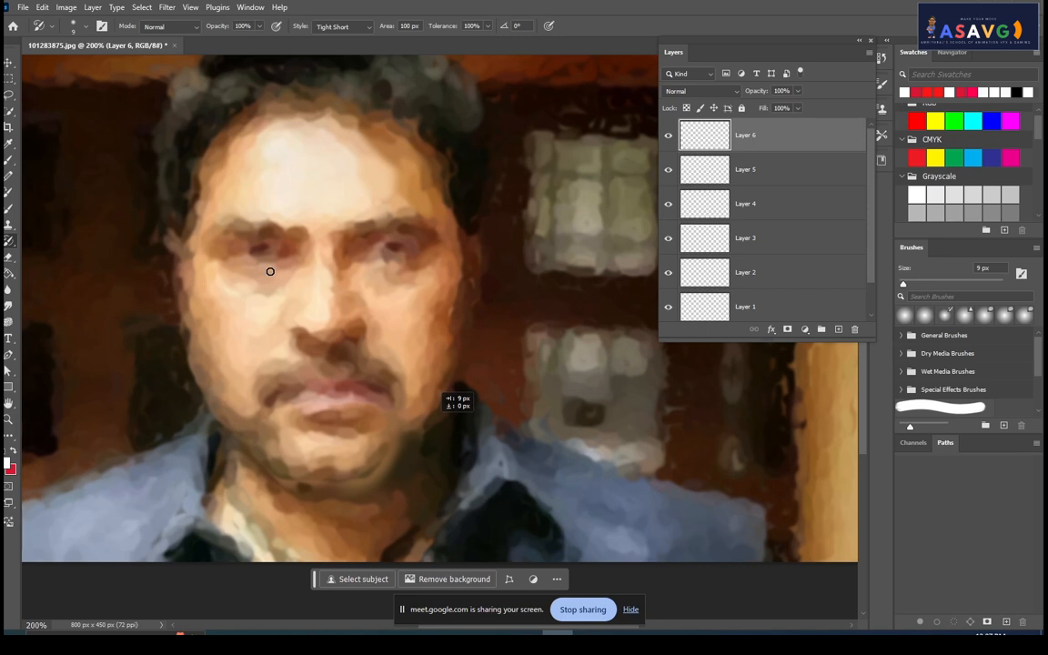
mouse_move(266, 251)
left_mouse_down()
mouse_move(273, 293)
mouse_move(336, 402)
mouse_move(387, 230)
mouse_move(355, 319)
mouse_move(380, 261)
mouse_move(388, 271)
mouse_move(365, 405)
mouse_move(278, 411)
mouse_move(280, 398)
mouse_move(392, 390)
mouse_move(332, 391)
mouse_move(329, 456)
mouse_move(267, 461)
mouse_move(241, 250)
left_mouse_up()
scroll(437, 385, "down", 2)
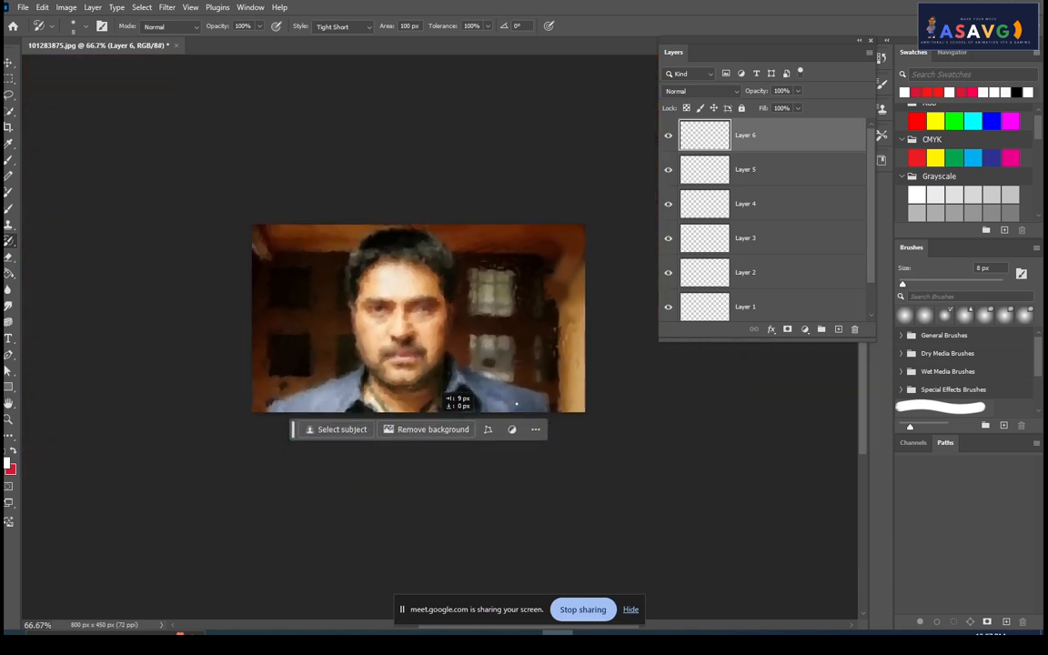
scroll(435, 373, "up", 1)
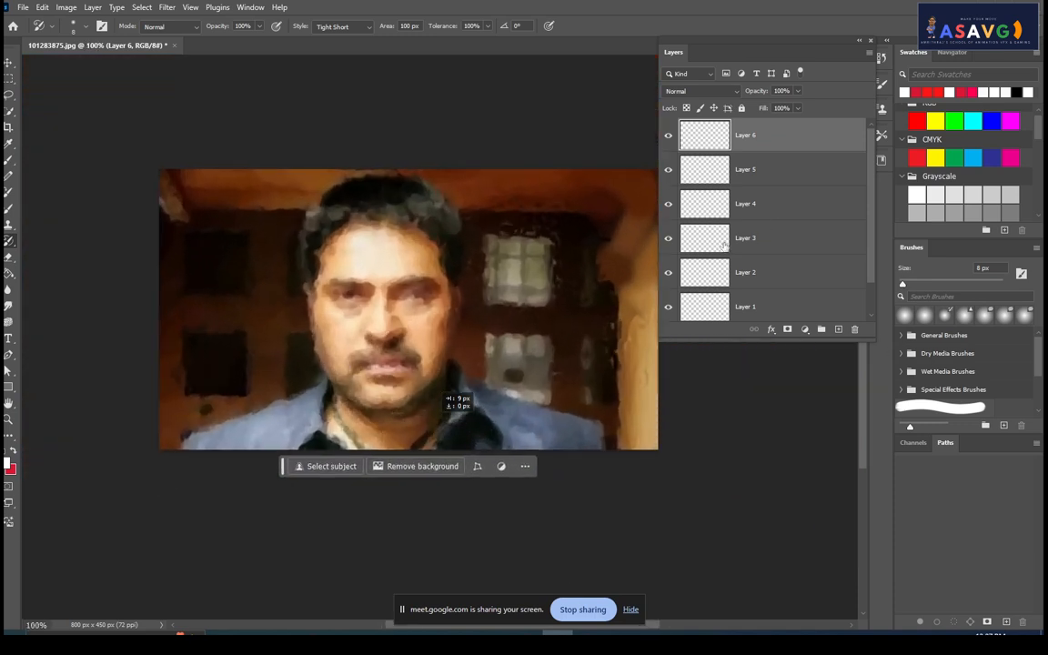
Toggle the visibility of the layers below and including Layer 6 one by one to examine what each contributes.
left_click(667, 138)
left_click(668, 138)
left_click(668, 170)
left_click(668, 169)
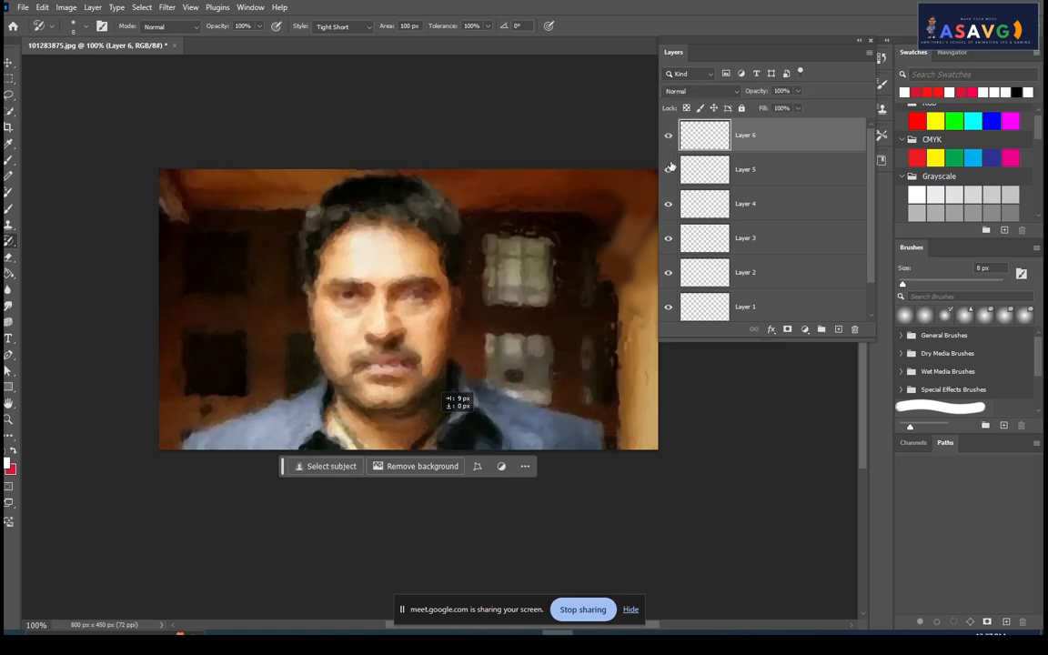
left_click(669, 239)
left_click(668, 239)
left_click(667, 273)
left_click(668, 273)
left_click(668, 273)
left_click(667, 273)
left_click(668, 310)
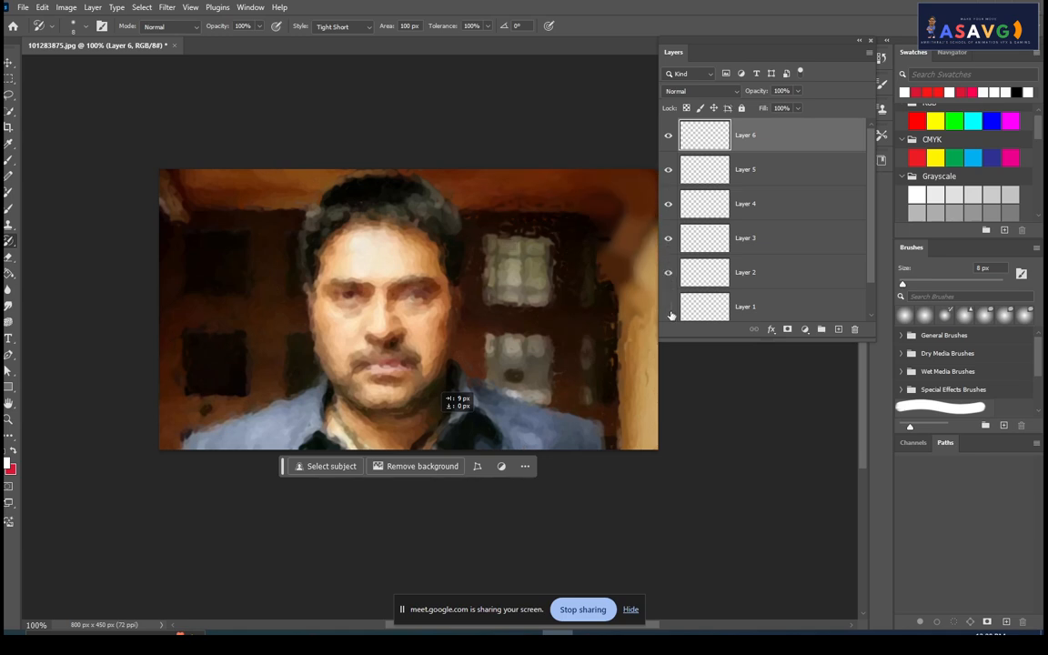
scroll(692, 279, "down", 1)
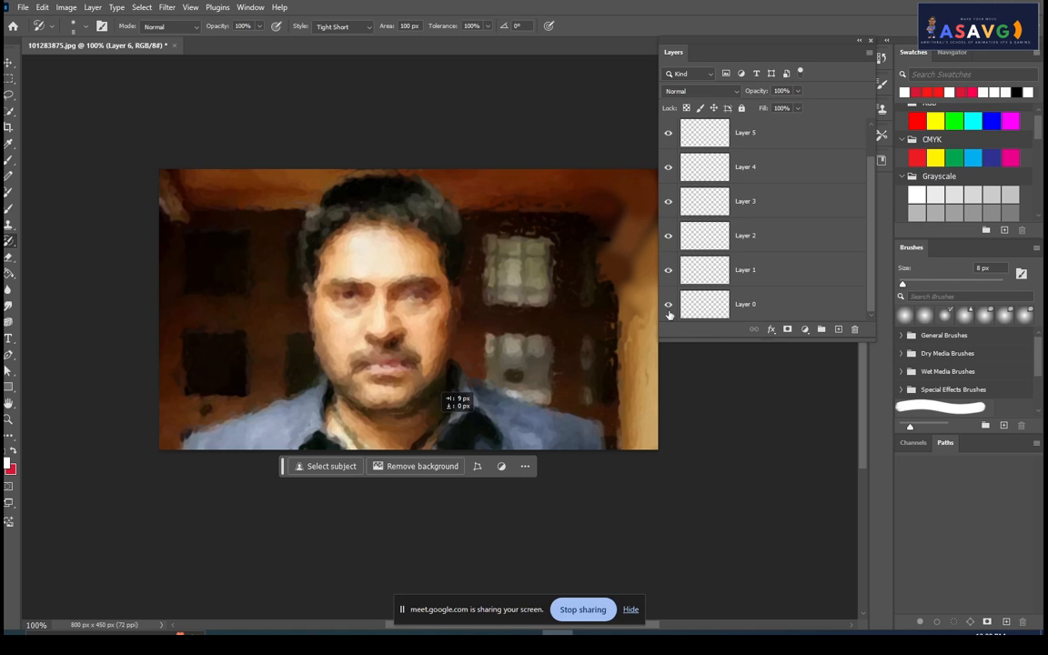
scroll(709, 236, "up", 1)
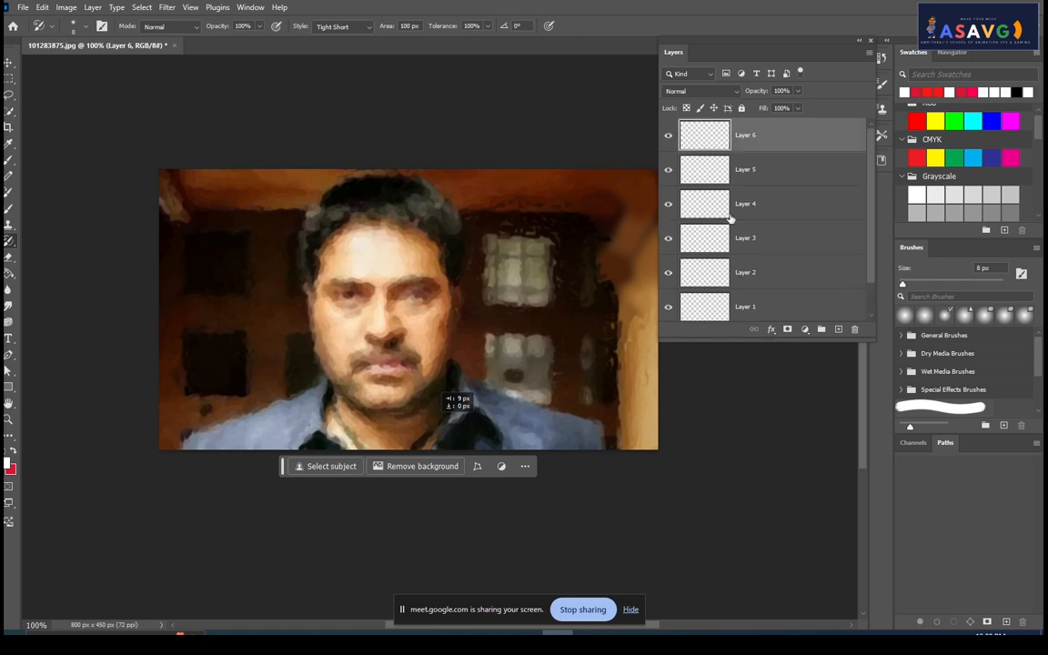
Check Layer 6 by hiding and showing it, and set its blend mode to Overlay.
left_click(667, 136)
left_click(668, 135)
left_click(697, 93)
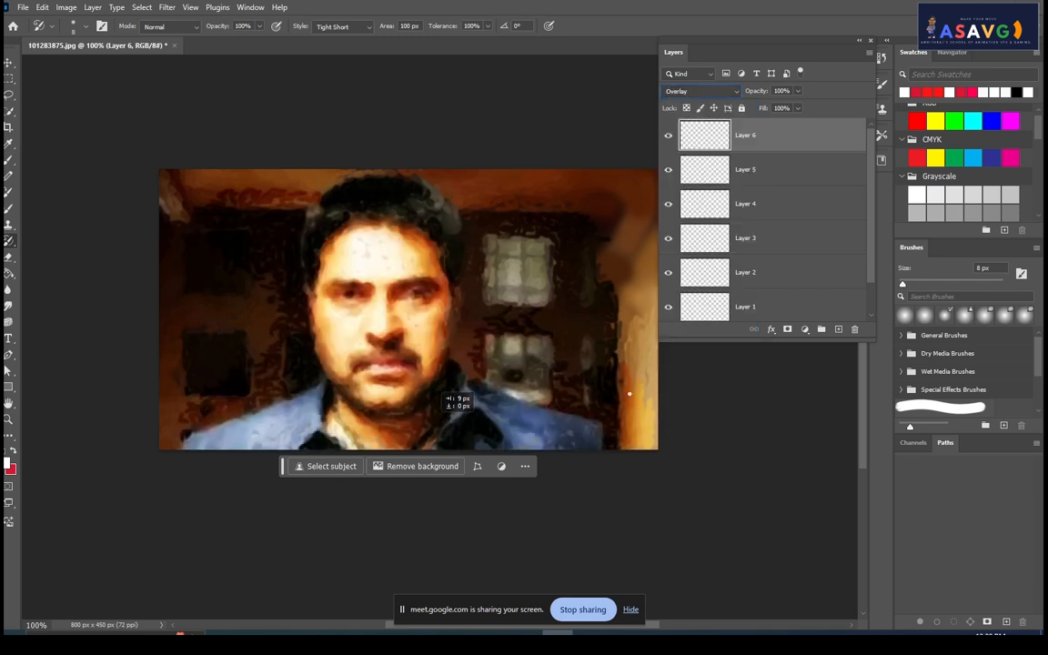
Try the Soft Light blend mode on Layer 5 and compare the picture with Layer 6 hidden and shown.
left_click(755, 161)
left_click(700, 91)
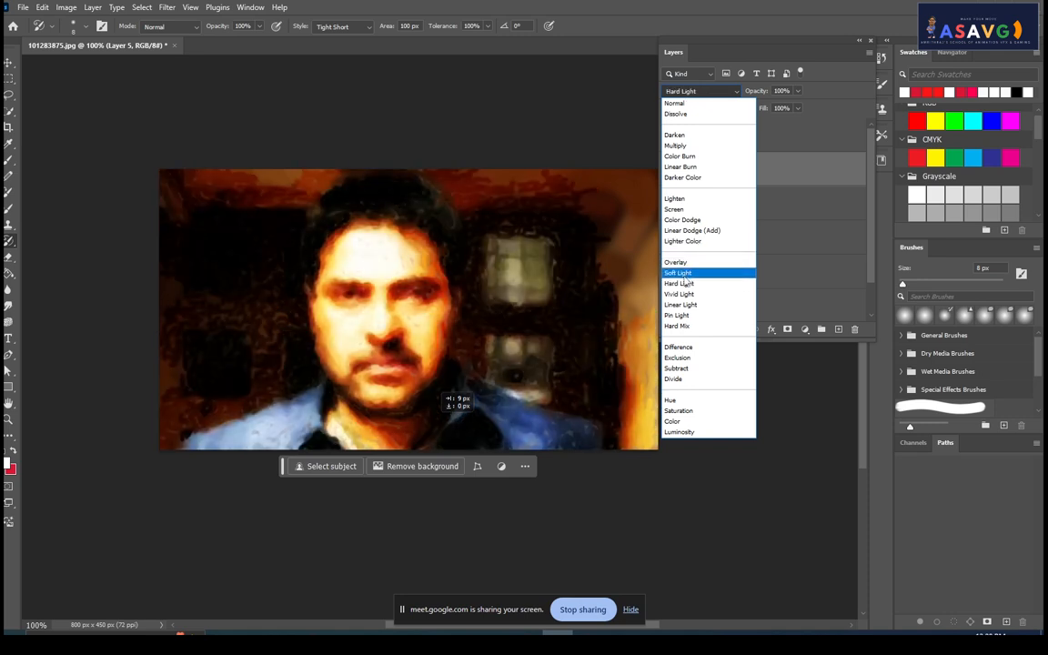
left_click(687, 274)
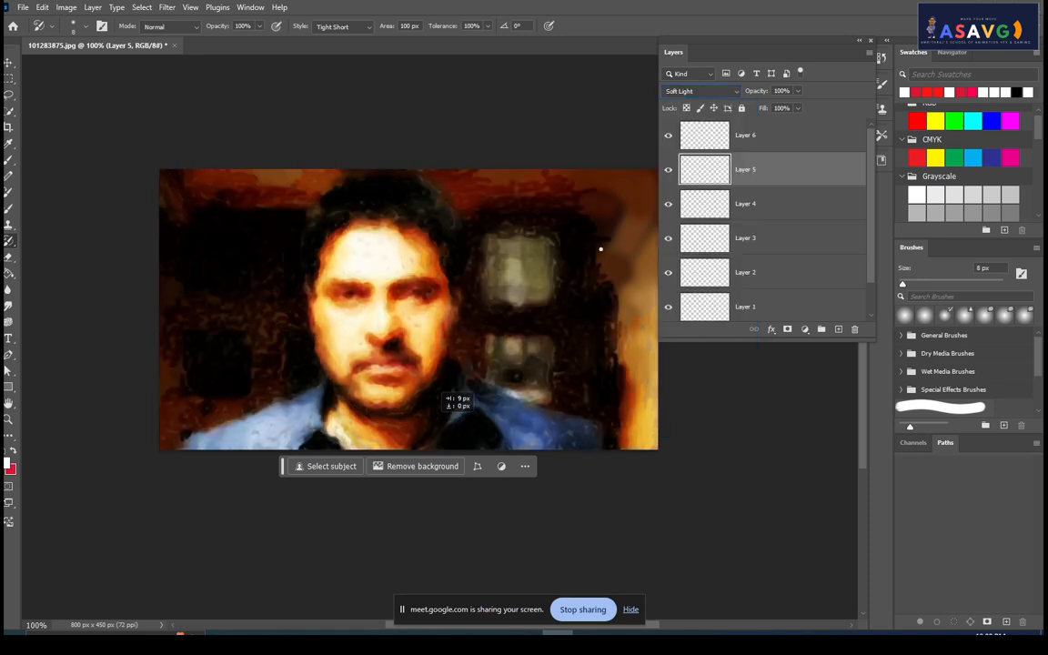
left_click(665, 136)
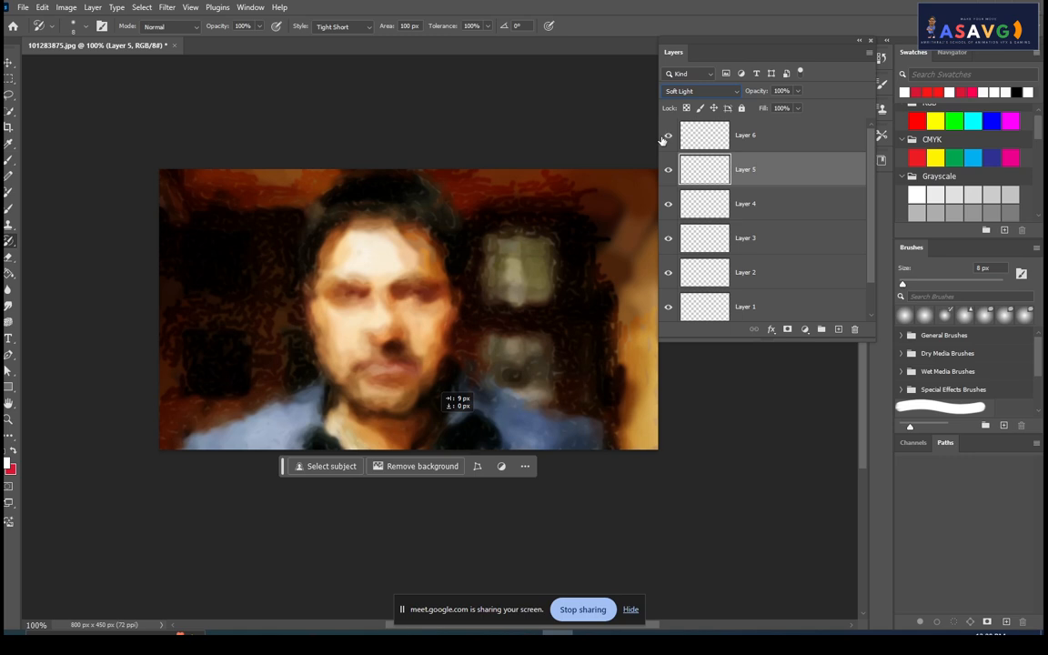
left_click(666, 136)
left_click(694, 91)
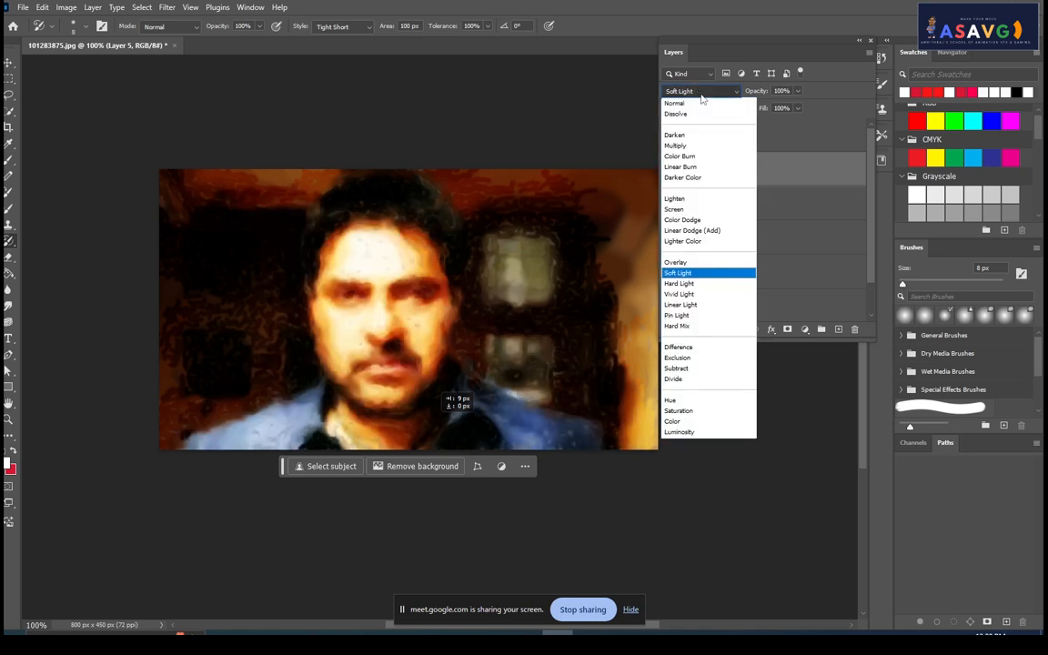
left_click(691, 264)
Try Normal and Soft Light as Layer 6's blend mode and return it to Overlay.
left_click(706, 134)
left_click(701, 91)
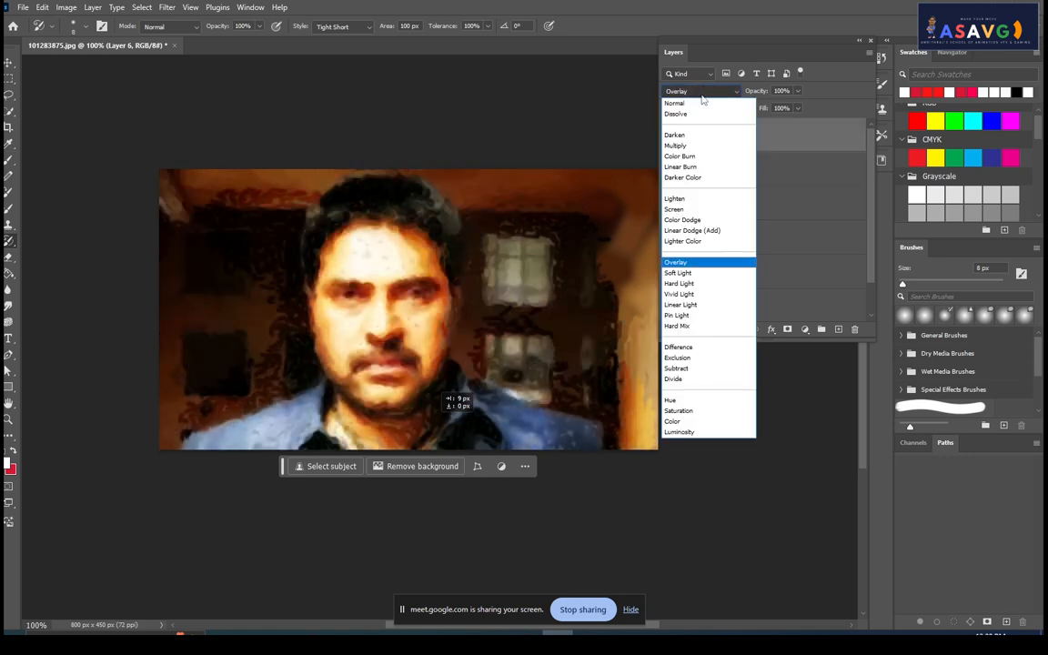
left_click(680, 95)
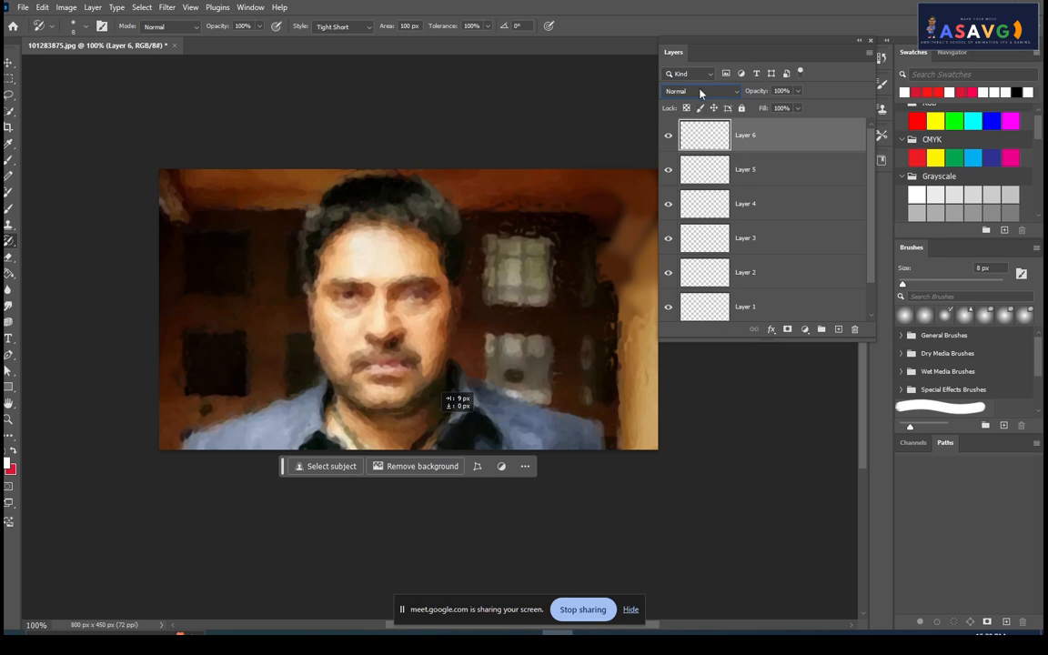
left_click(700, 91)
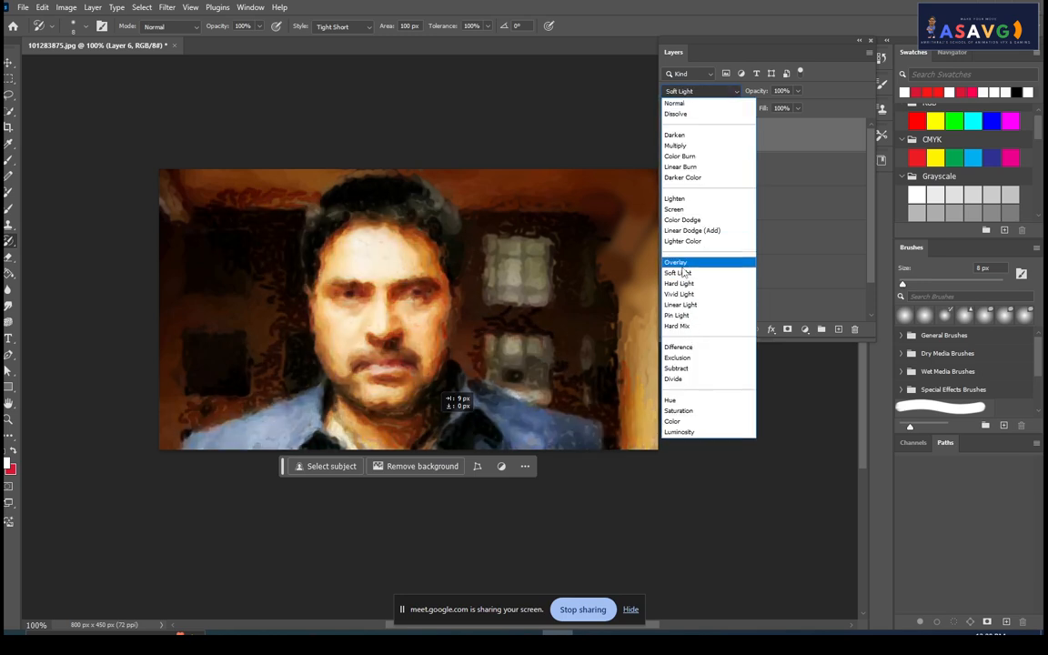
left_click(680, 267)
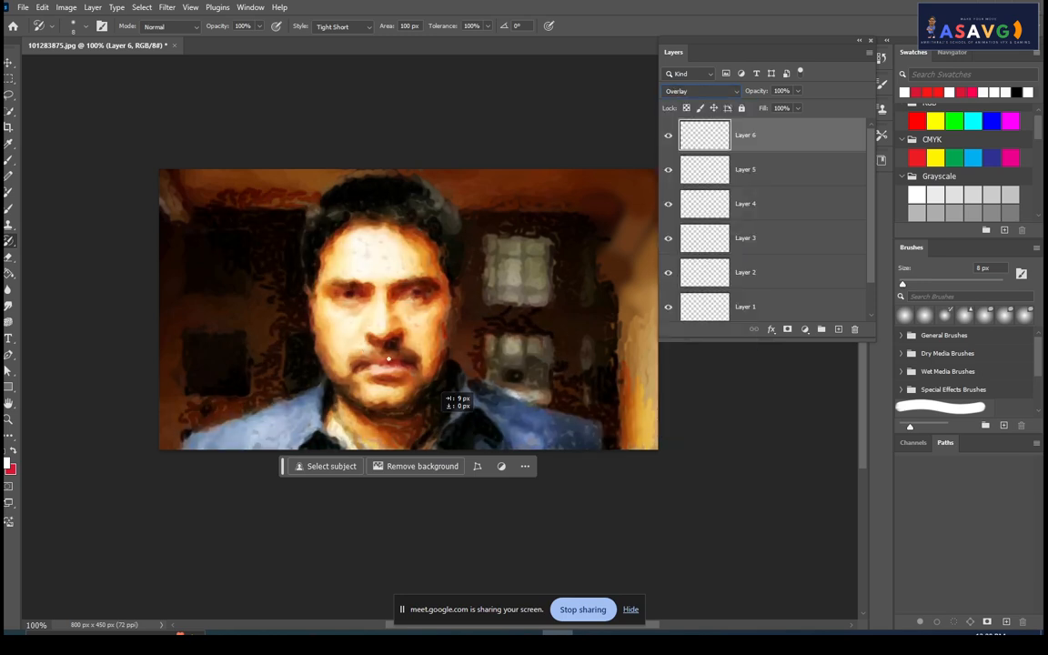
Inspect the face at 200%, preview Linear Burn on Layer 6 and set its blend mode back to Overlay.
key("ctrl+plus")
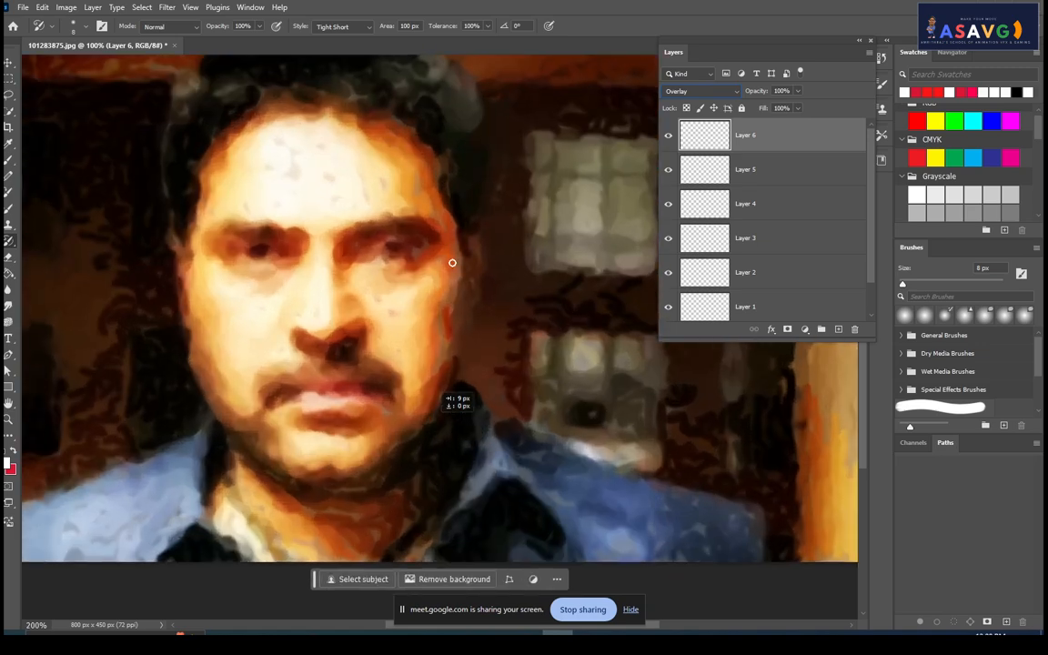
left_click_drag(423, 329, 473, 309)
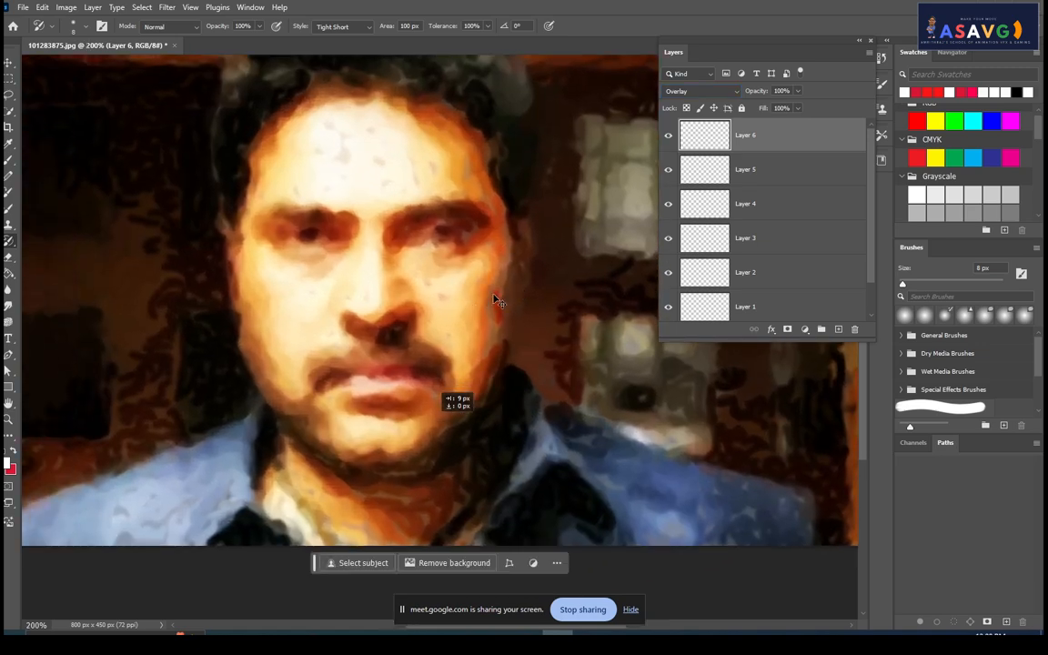
key("ctrl+minus")
left_click(699, 91)
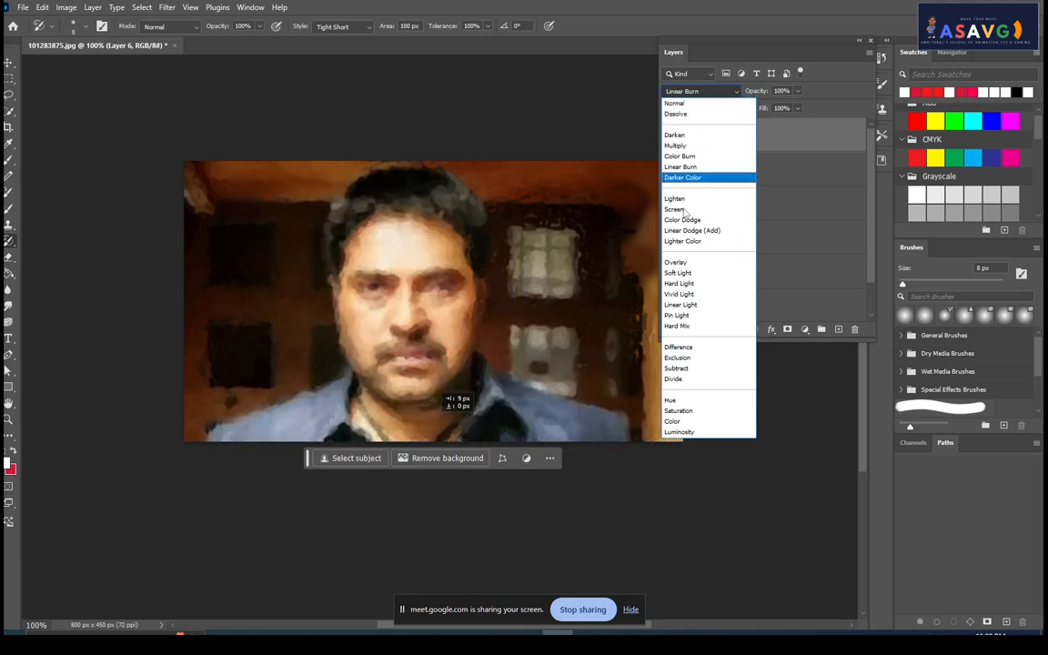
left_click(678, 263)
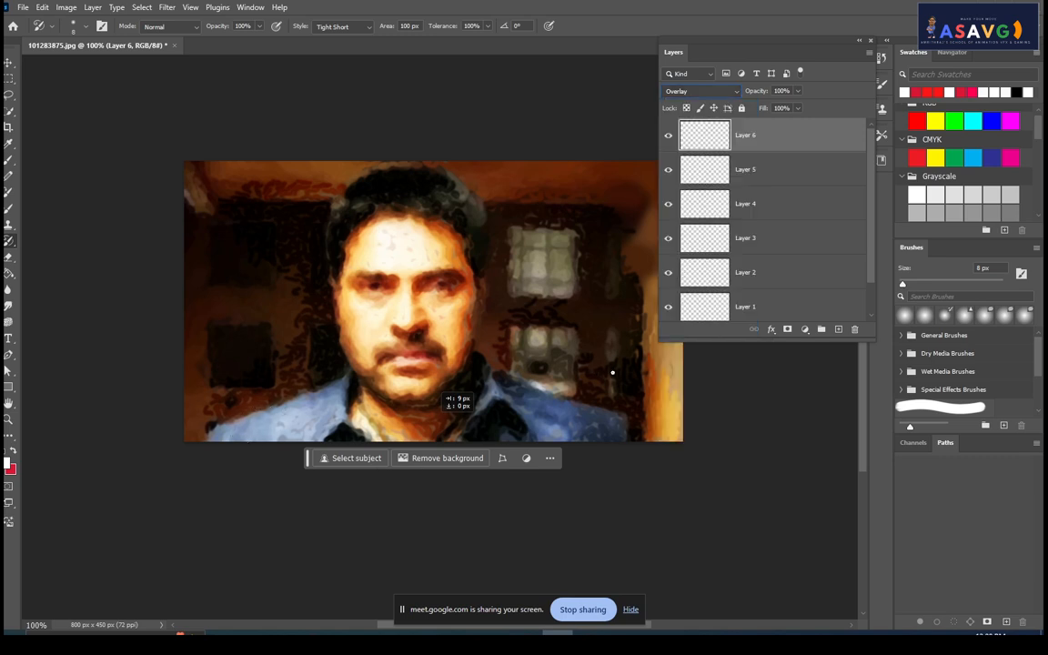
Hide and show Layer 6 repeatedly to compare the portrait with and without its Overlay effect.
scroll(499, 359, "right", 2)
left_click(667, 136)
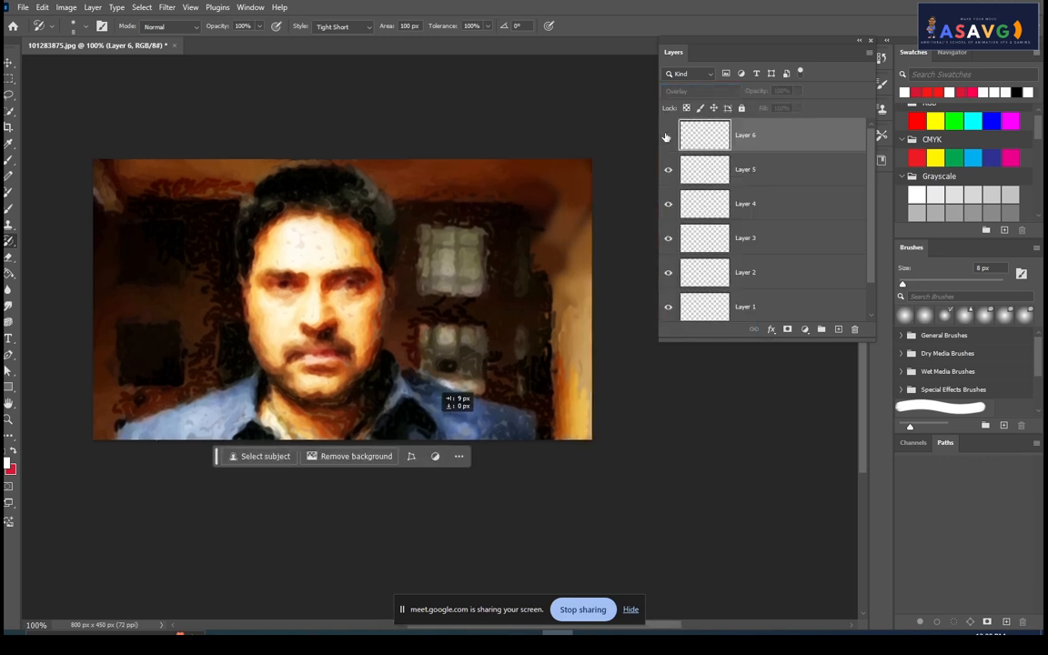
left_click(668, 136)
left_click(667, 136)
left_click(668, 135)
left_click(667, 135)
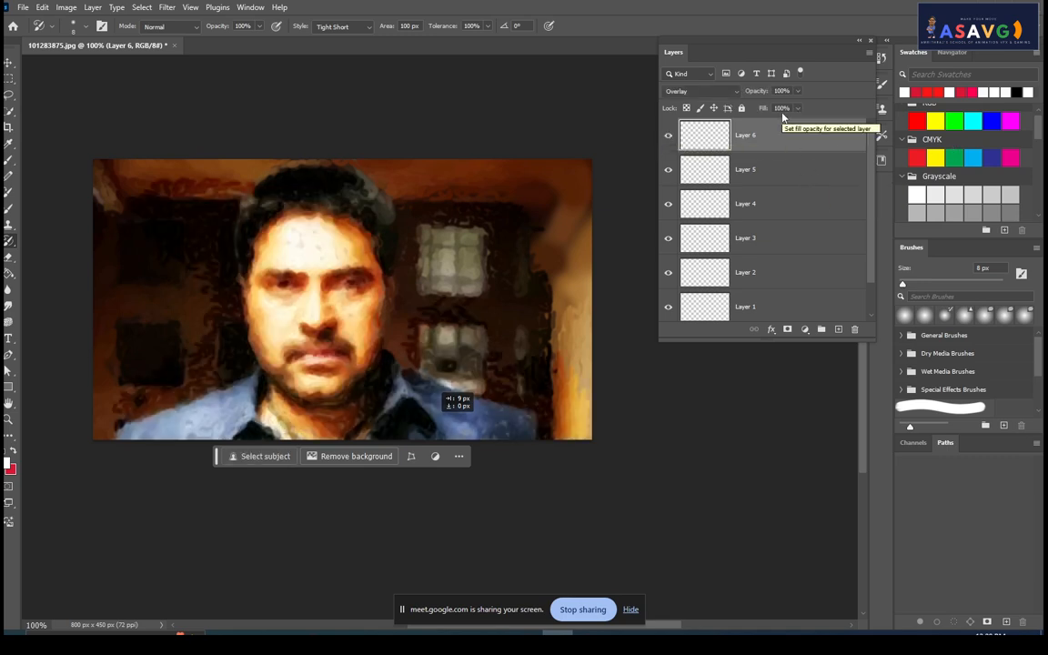
Select all layers from Layer 0 to Layer 6 and merge them into one.
scroll(780, 136, "down", 1)
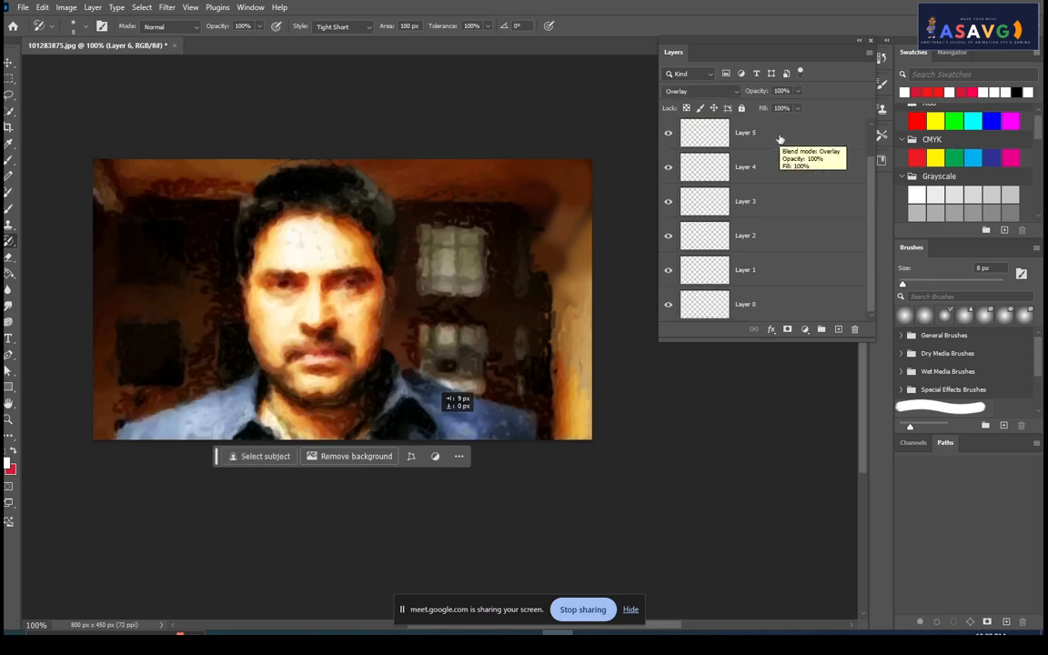
left_click(778, 293)
scroll(778, 229, "up", 1)
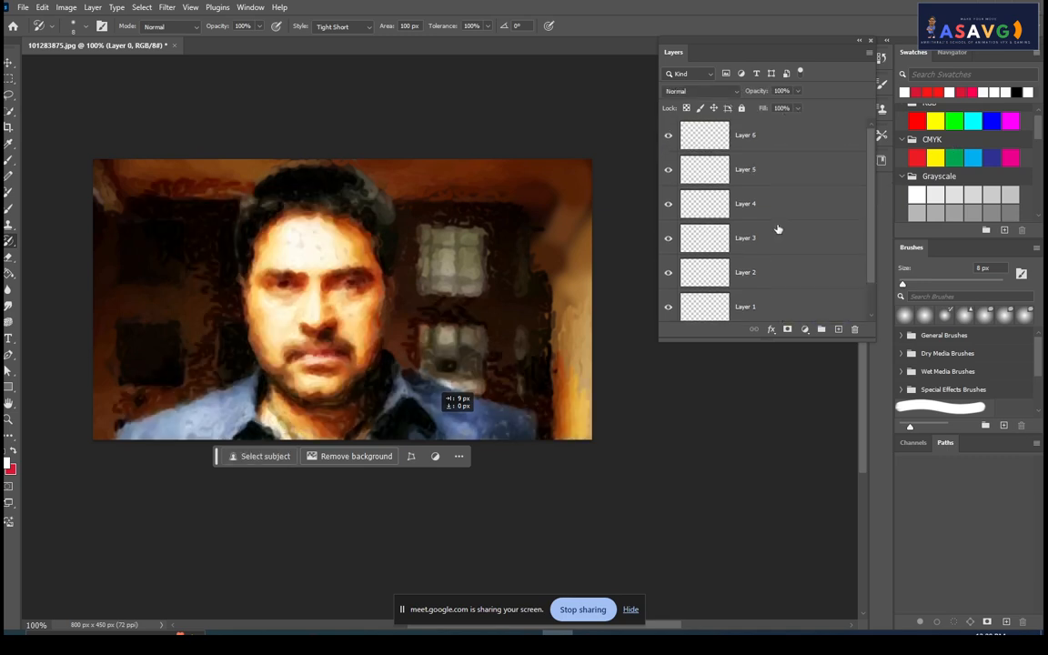
left_click(778, 147, "shift")
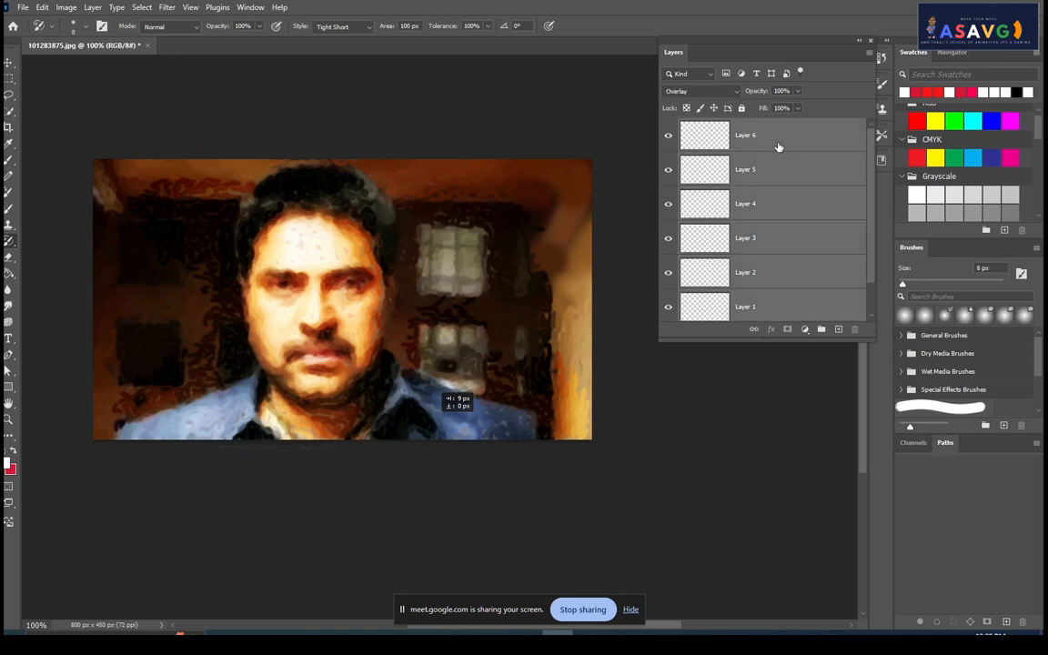
key("ctrl+e")
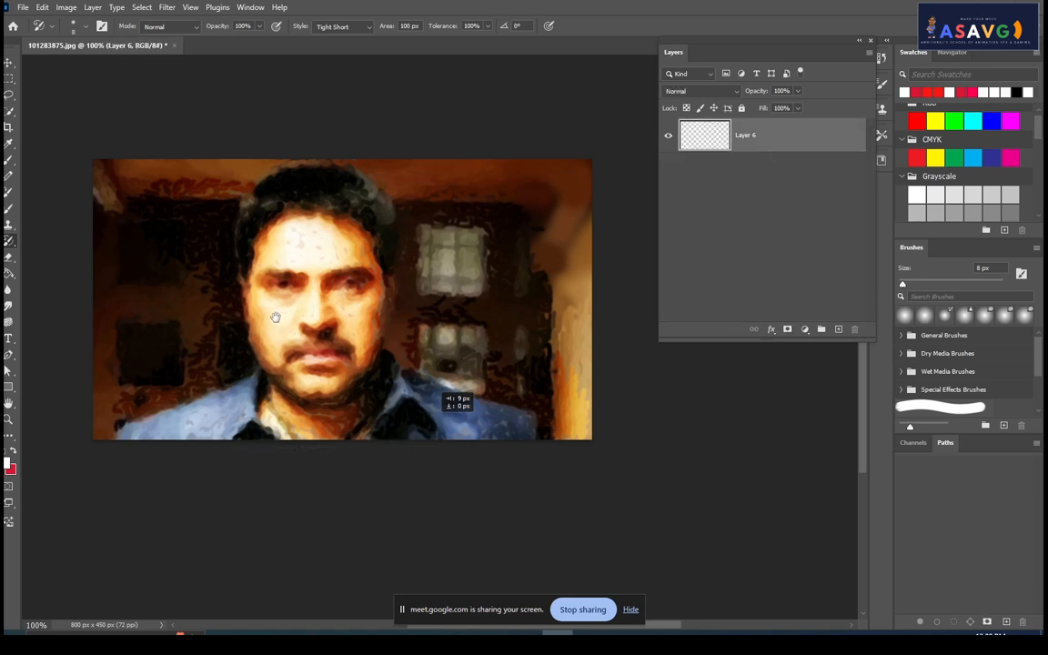
Set the Smudge tool strength to 40% and smooth the jaw, chin and outer shoulder edge on Layer 6 with a 20 px brush.
left_click_drag(274, 314, 339, 323)
key("ctrl+plus")
left_click(11, 309)
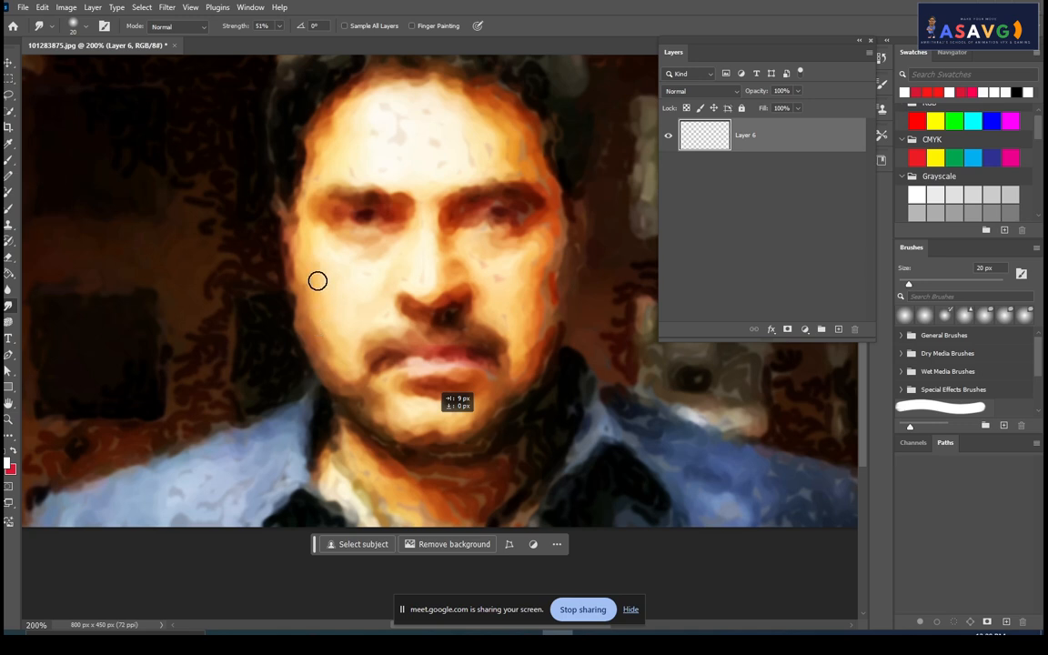
left_click(264, 25)
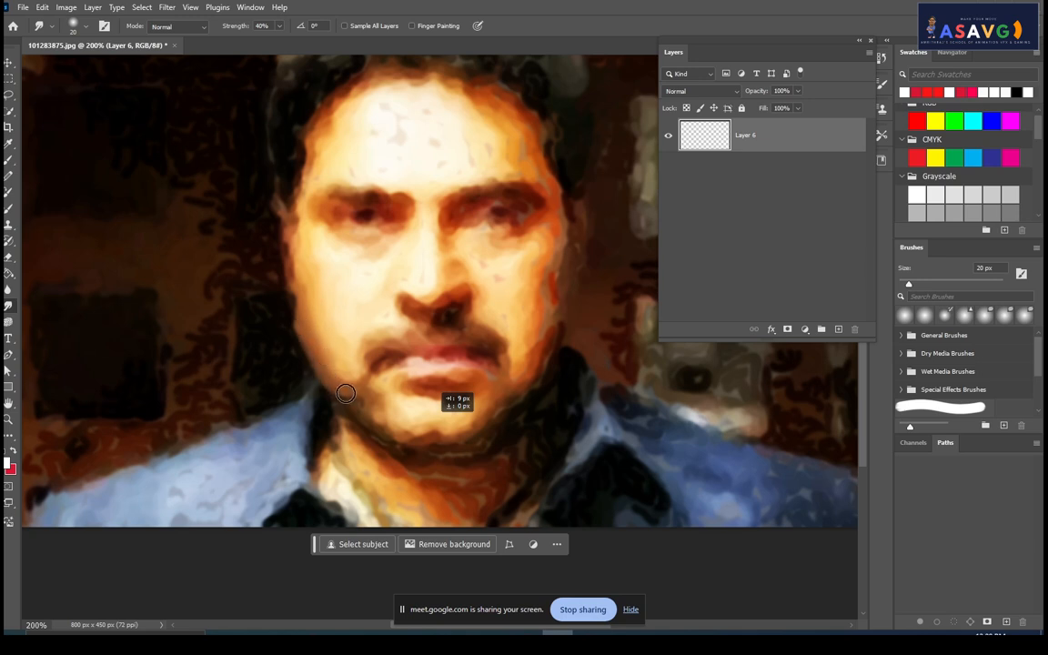
left_click_drag(338, 374, 381, 426)
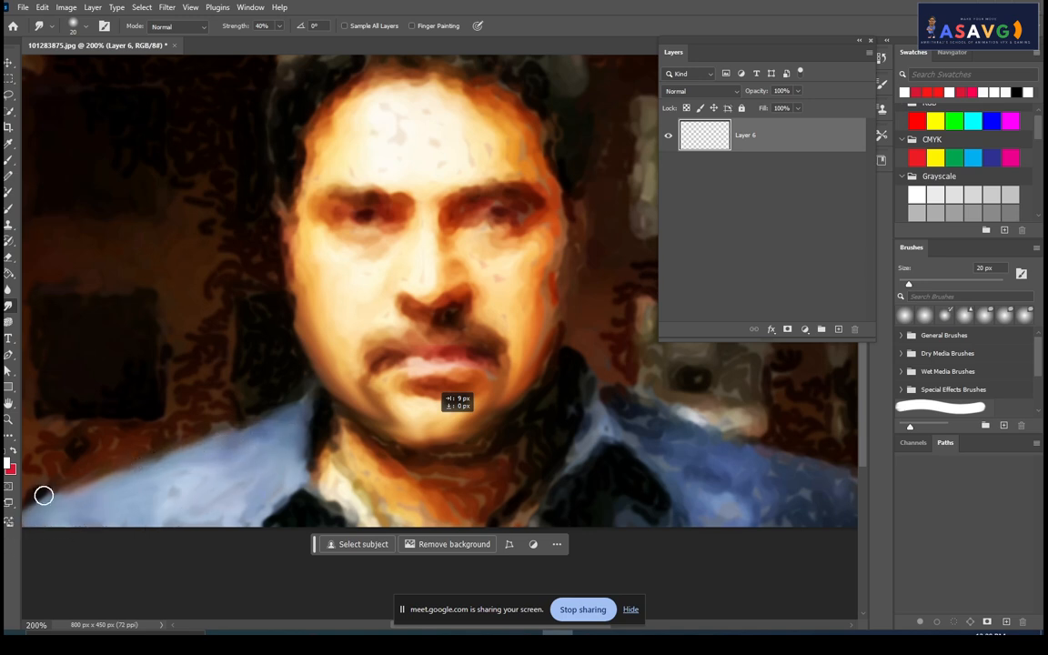
Smudge the brush texture on the other shoulder, the shirt collar and the neck into smooth painted strokes.
left_click_drag(524, 418, 381, 409)
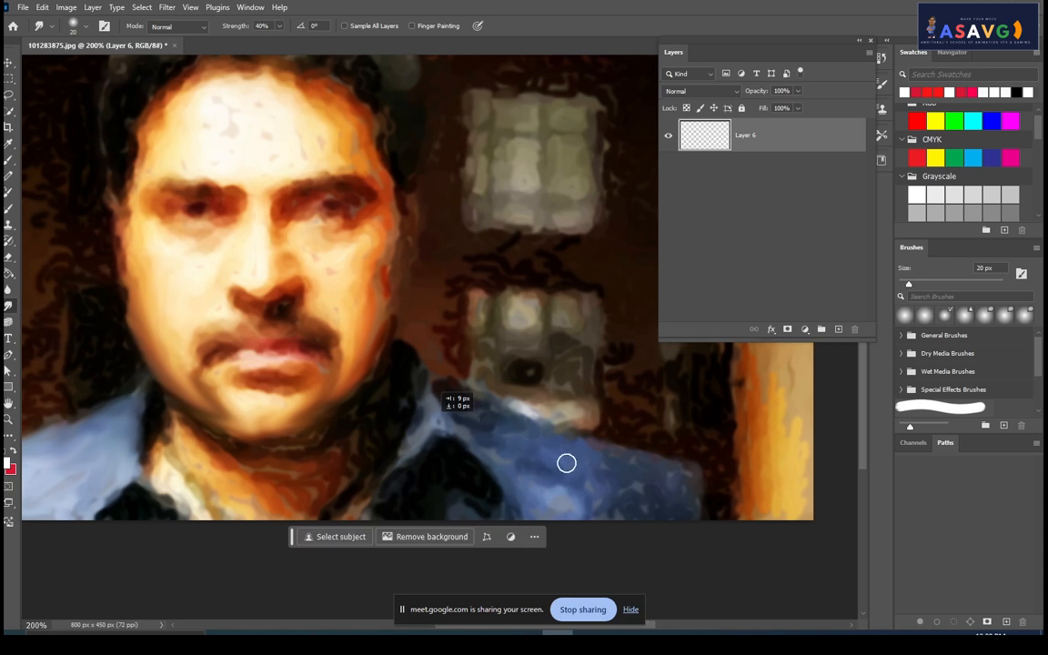
left_click_drag(581, 442, 697, 486)
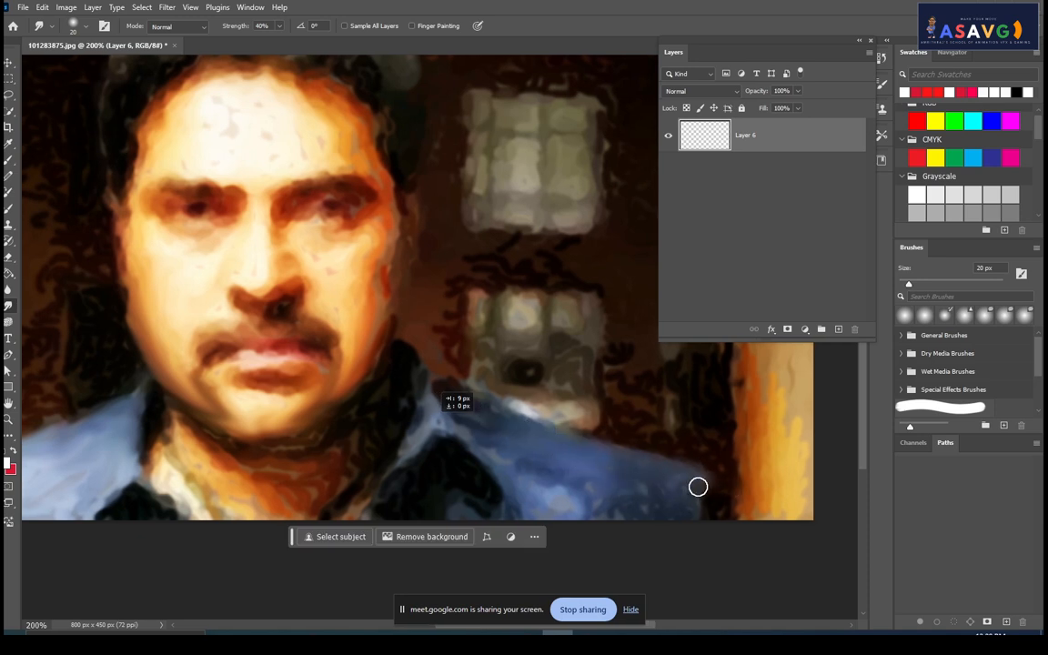
mouse_move(512, 460)
left_mouse_down()
mouse_move(567, 502)
mouse_move(500, 447)
mouse_move(616, 507)
mouse_move(583, 484)
mouse_move(530, 478)
mouse_move(560, 495)
mouse_move(464, 435)
mouse_move(487, 456)
left_mouse_up()
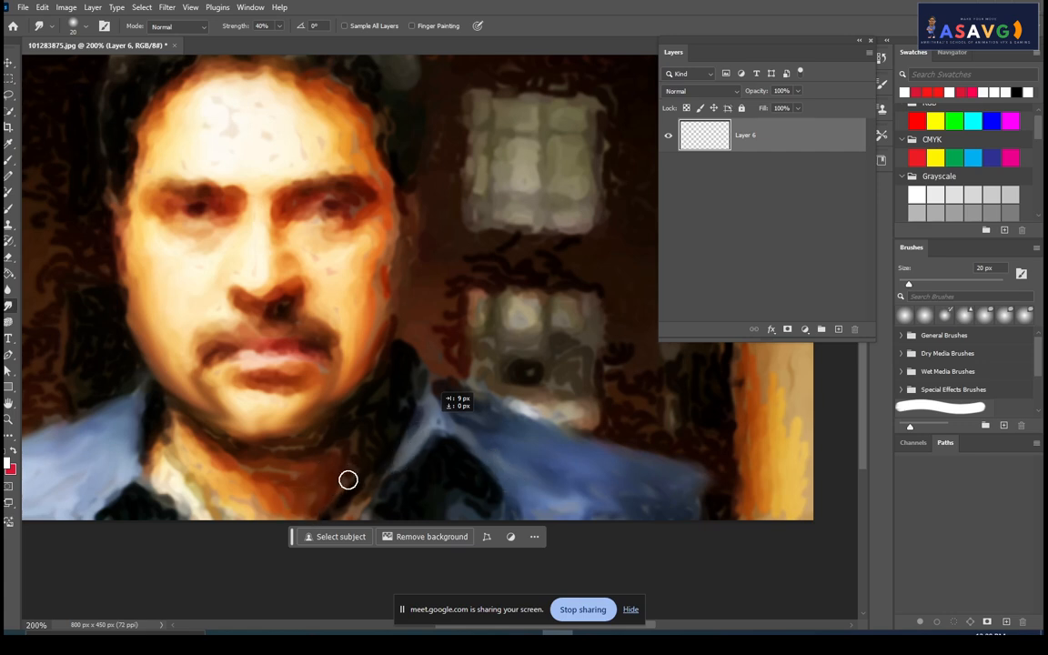
mouse_move(186, 488)
left_mouse_down()
mouse_move(238, 528)
mouse_move(230, 498)
mouse_move(239, 474)
mouse_move(282, 488)
left_mouse_up()
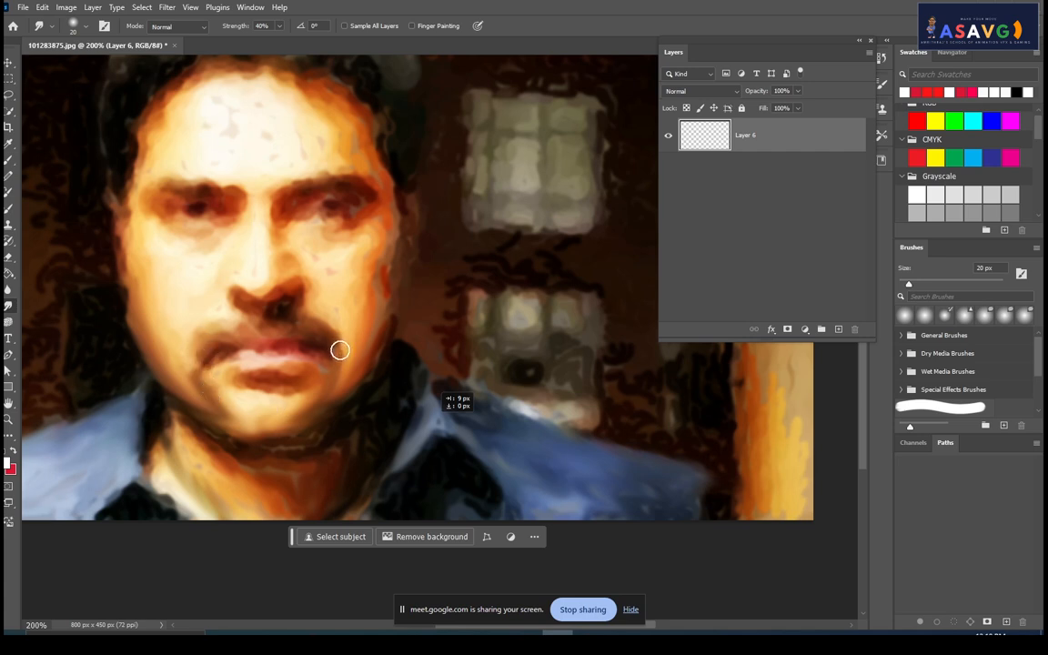
Reduce the Smudge brush to 8 px and pull the moustache ends downward around the mouth.
key("bracketleft")
key("bracketleft")
mouse_move(207, 357)
left_mouse_down()
mouse_move(321, 339)
mouse_move(351, 398)
left_mouse_up()
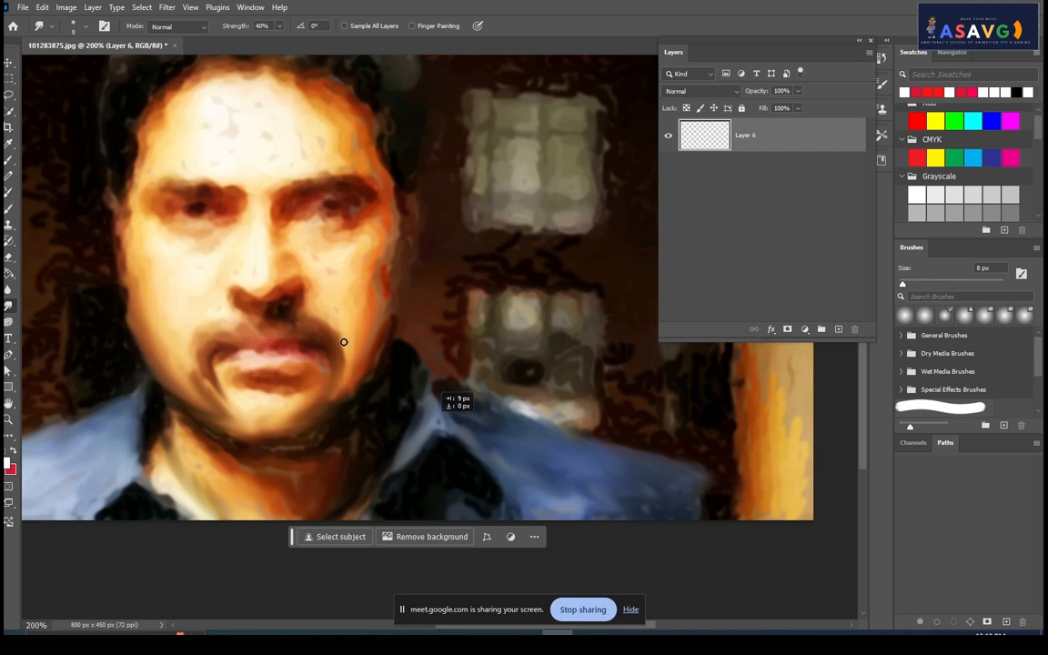
Examine the smudged portrait both as a whole and close up on the face.
key("ctrl+minus")
key("ctrl+minus")
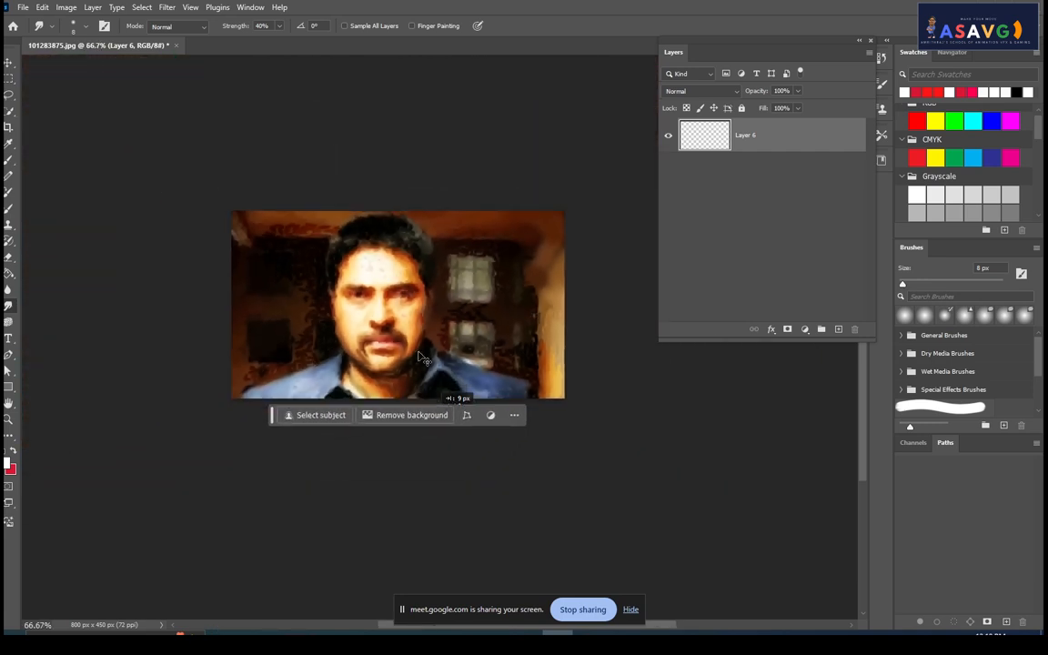
key("ctrl+plus")
key("ctrl+plus")
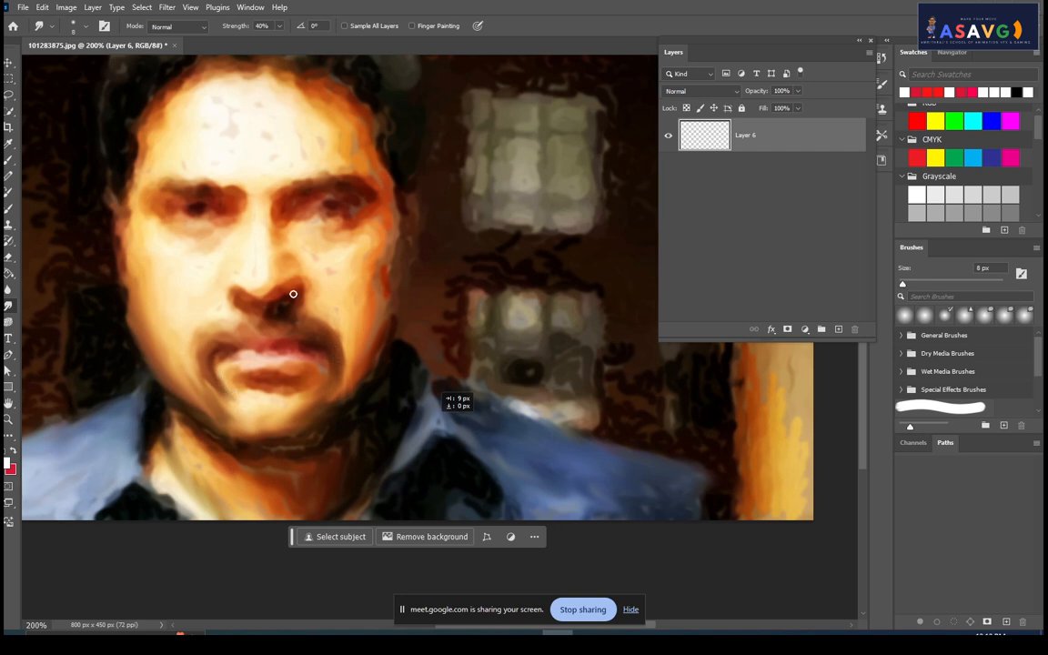
key("ctrl+minus")
key("ctrl+minus")
key("ctrl+minus")
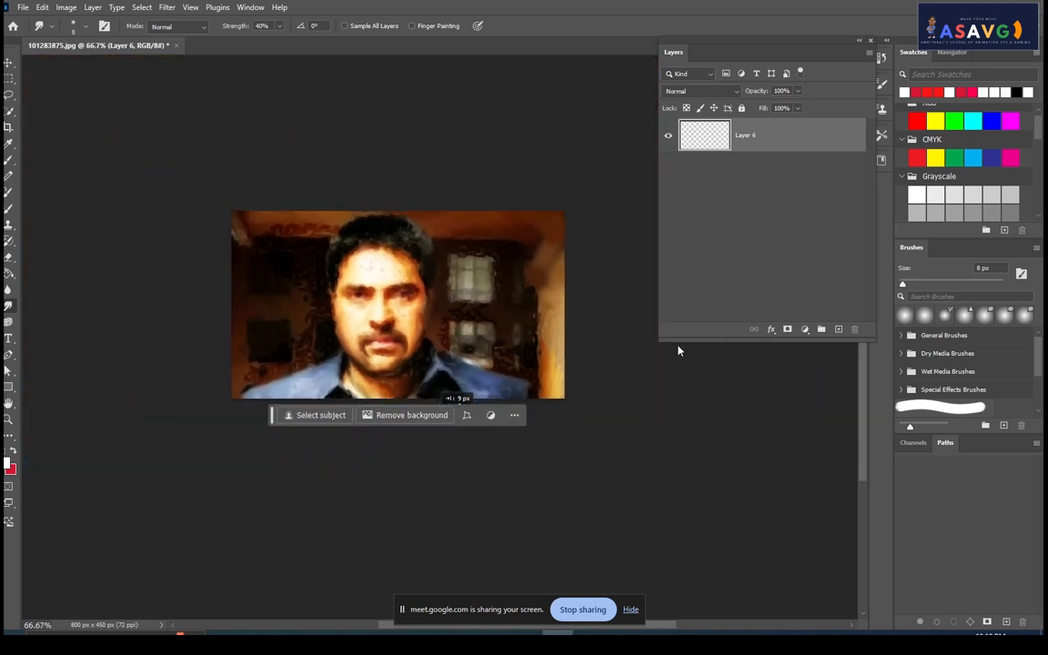
scroll(446, 286, "up", 2)
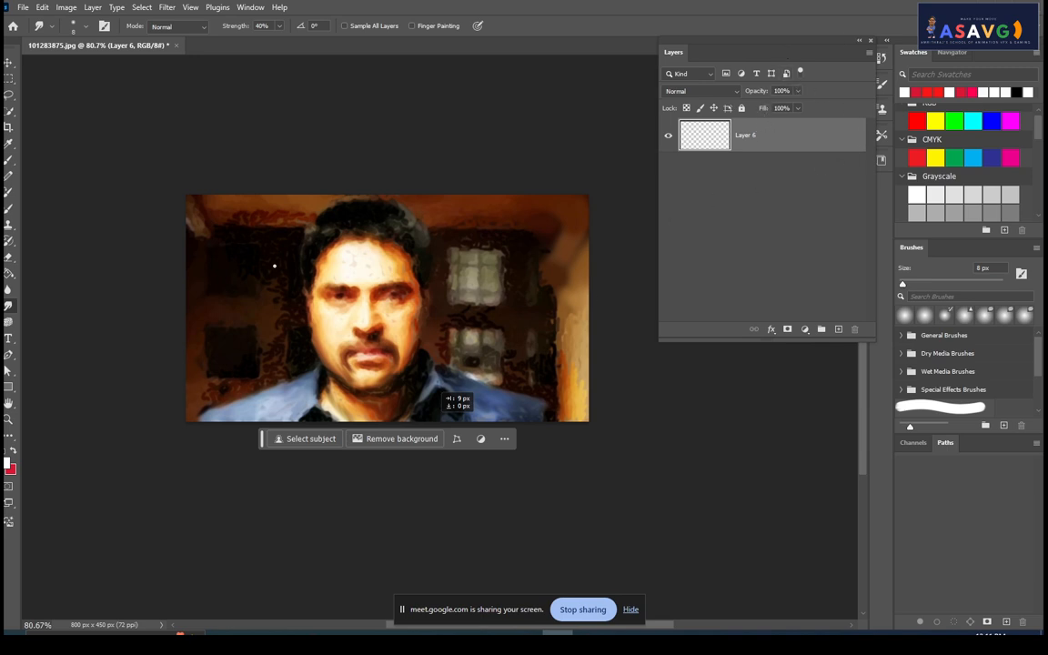
scroll(378, 380, "up", 1)
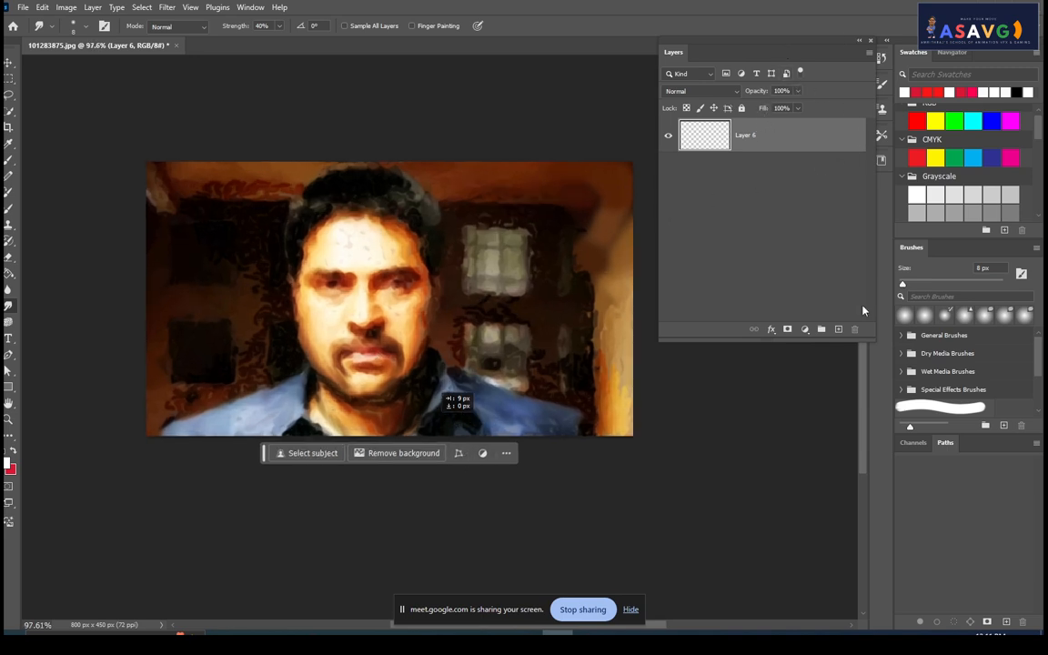
Add a Color Lookup adjustment layer above Layer 6 and move its settings clear of the layer list.
left_click(805, 330)
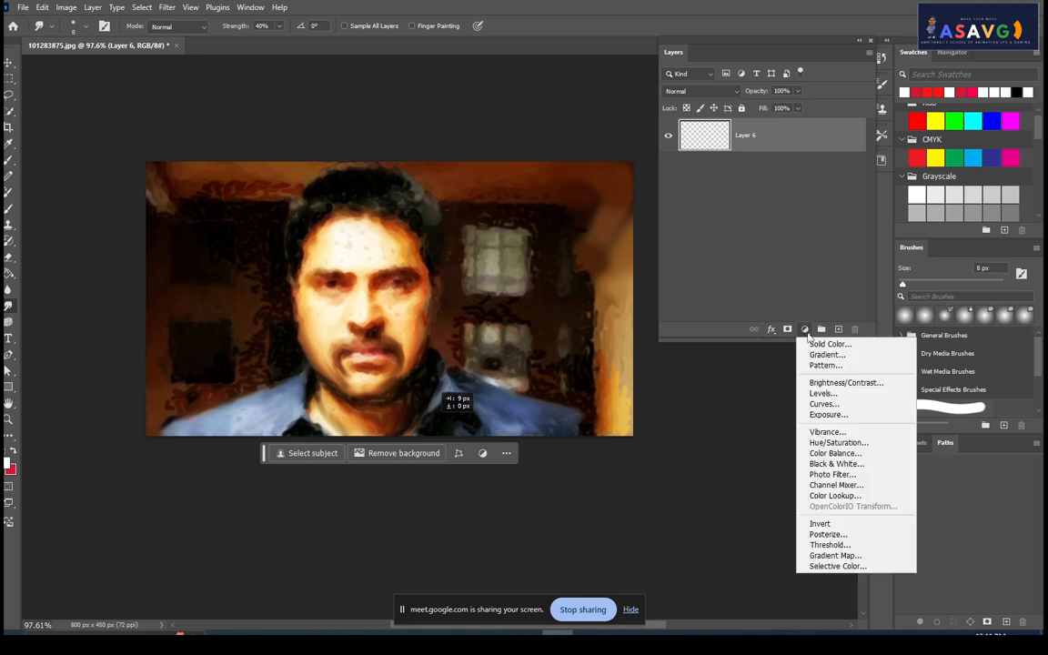
left_click(753, 331)
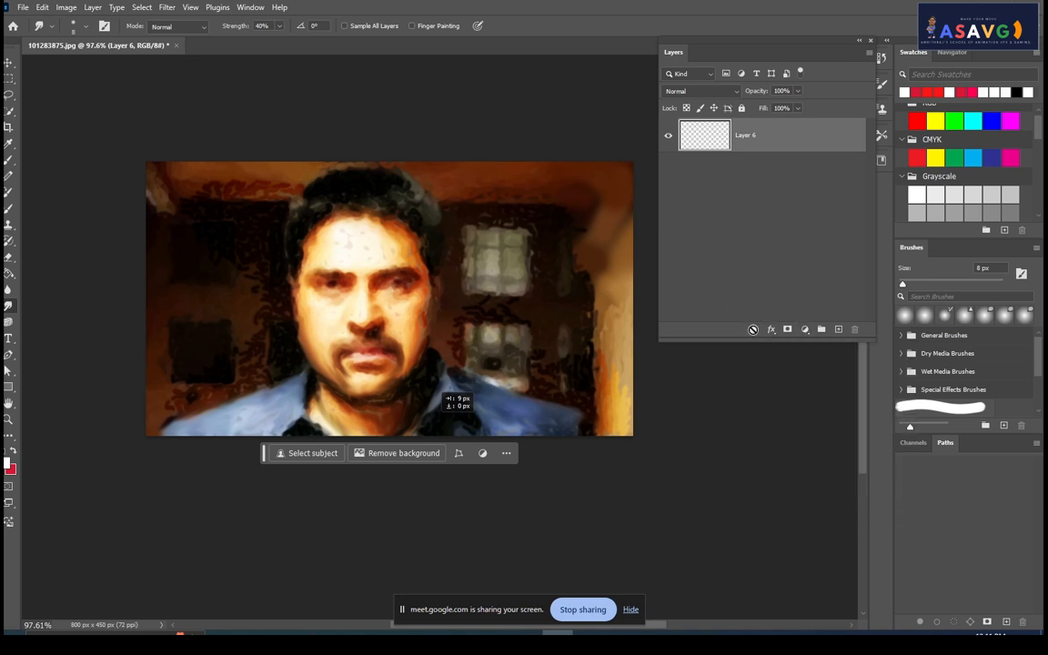
left_click(806, 331)
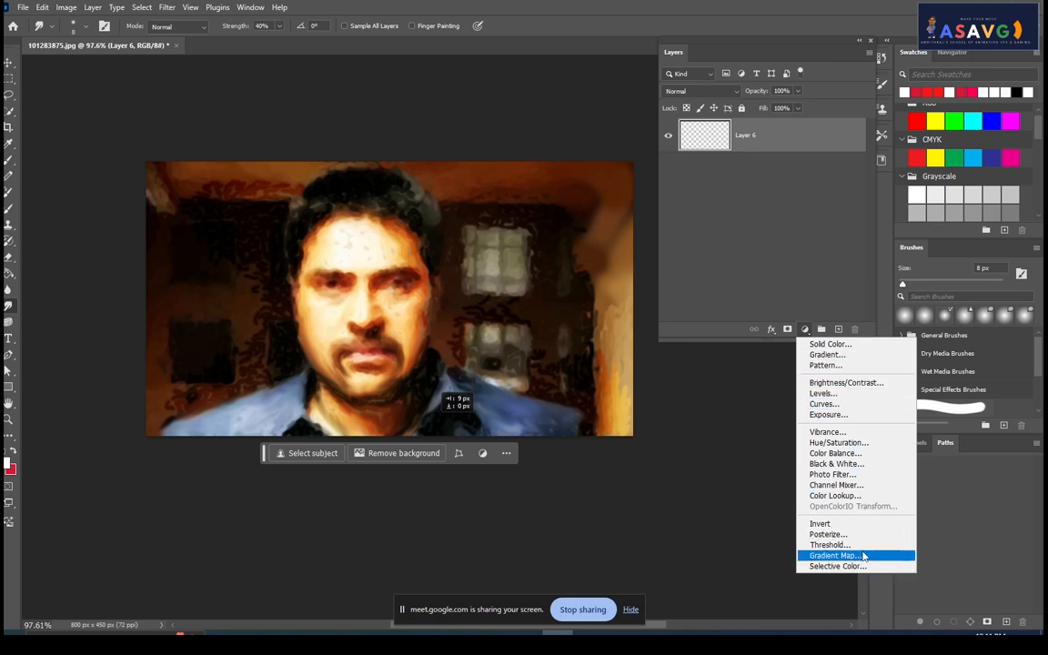
left_click(844, 495)
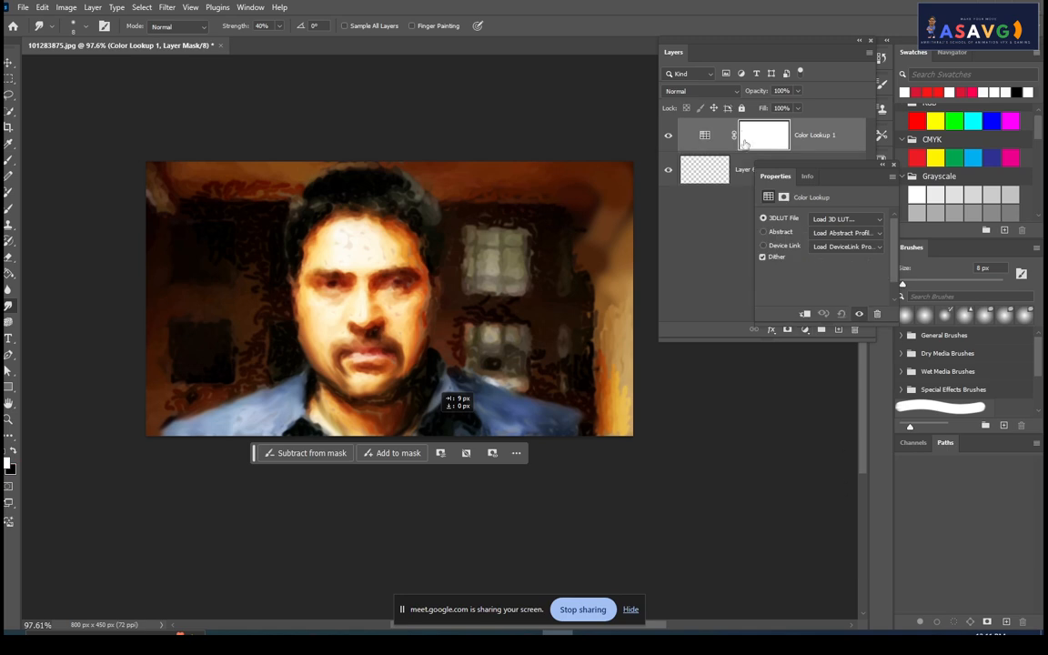
left_click_drag(784, 172, 693, 234)
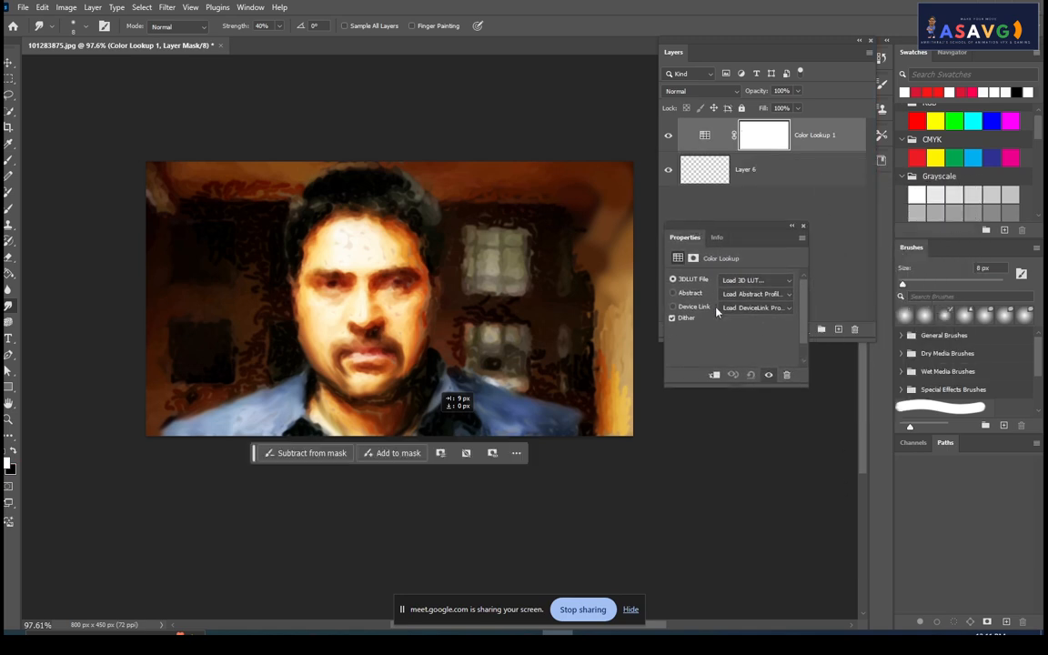
Try the TensionGreen.3DL, Candlelight.CUBE and FallColors.look 3D LUTs on the Color Lookup adjustment.
left_click(762, 282)
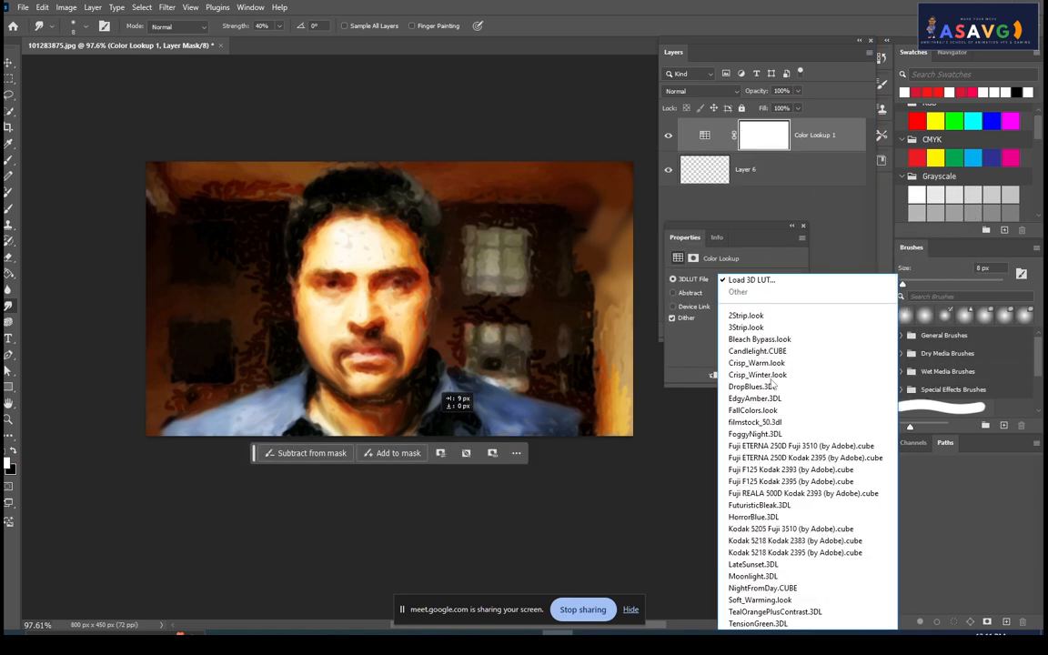
left_click(764, 618)
left_click(759, 281)
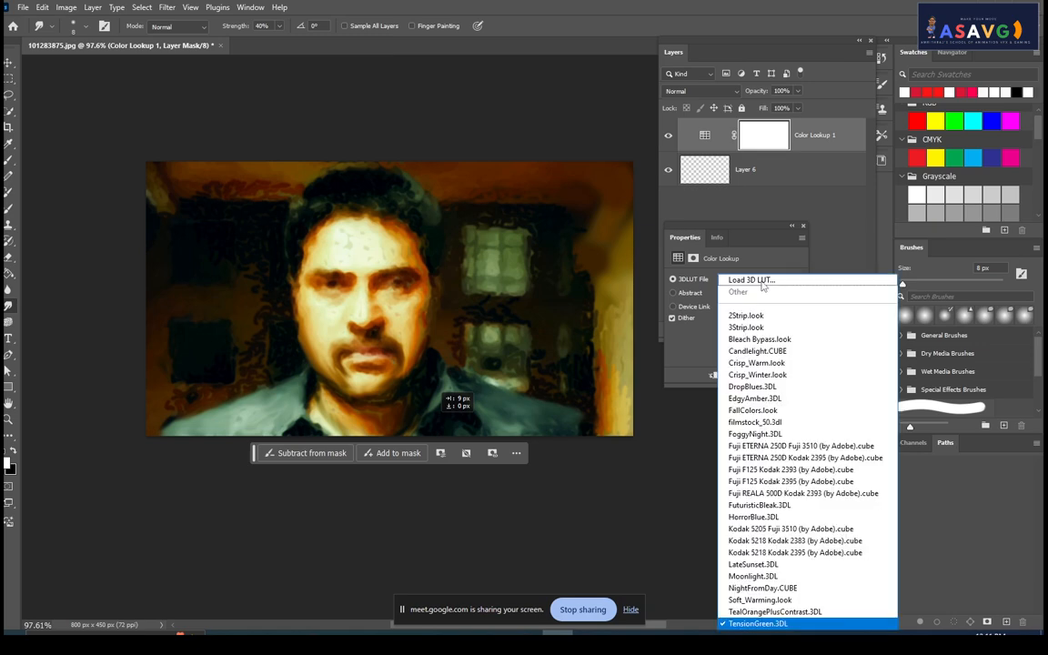
left_click(753, 351)
left_click(757, 279)
left_click(762, 410)
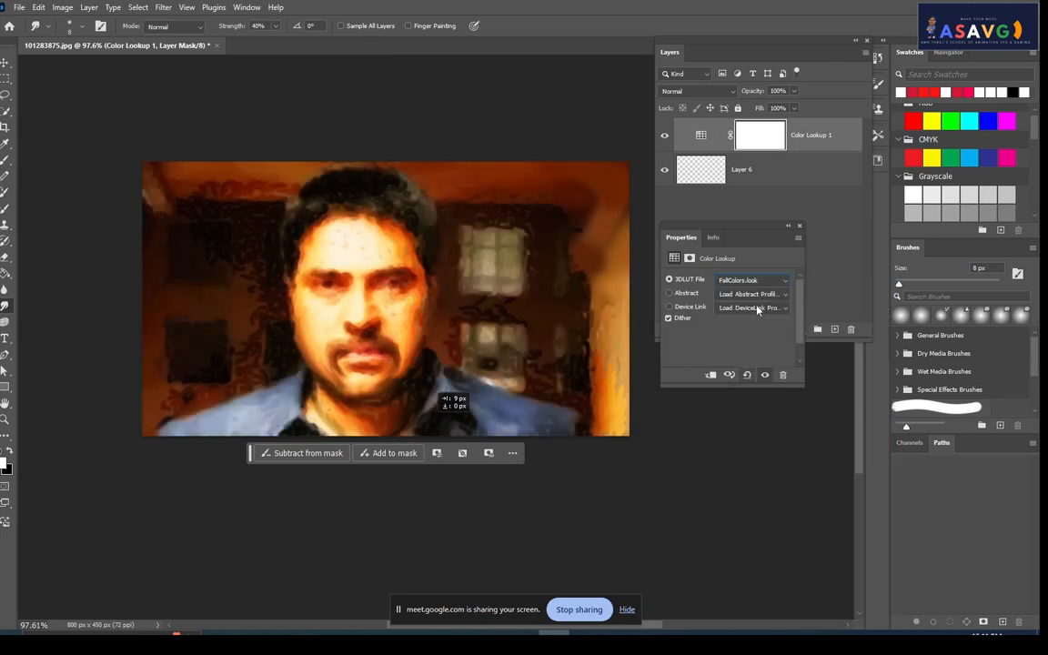
Try a Fuji F125 Kodak LUT, set the Color Lookup to the Fuji REALA 500D Kodak 2393 LUT and select its layer.
left_click(745, 281)
left_click(766, 404)
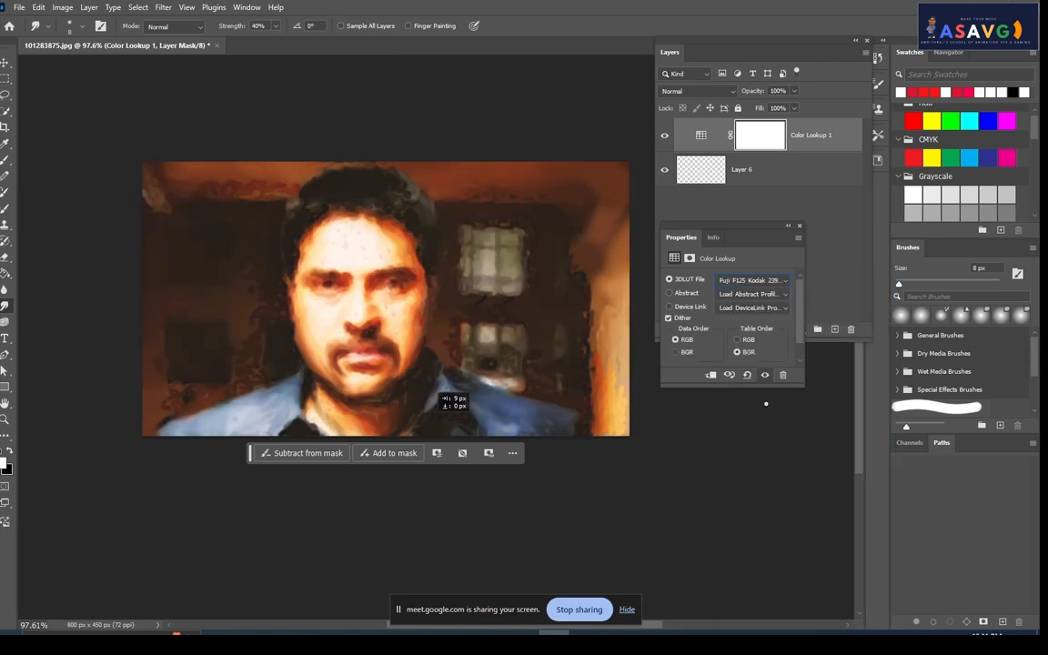
key("Down")
left_click_drag(498, 300, 541, 291)
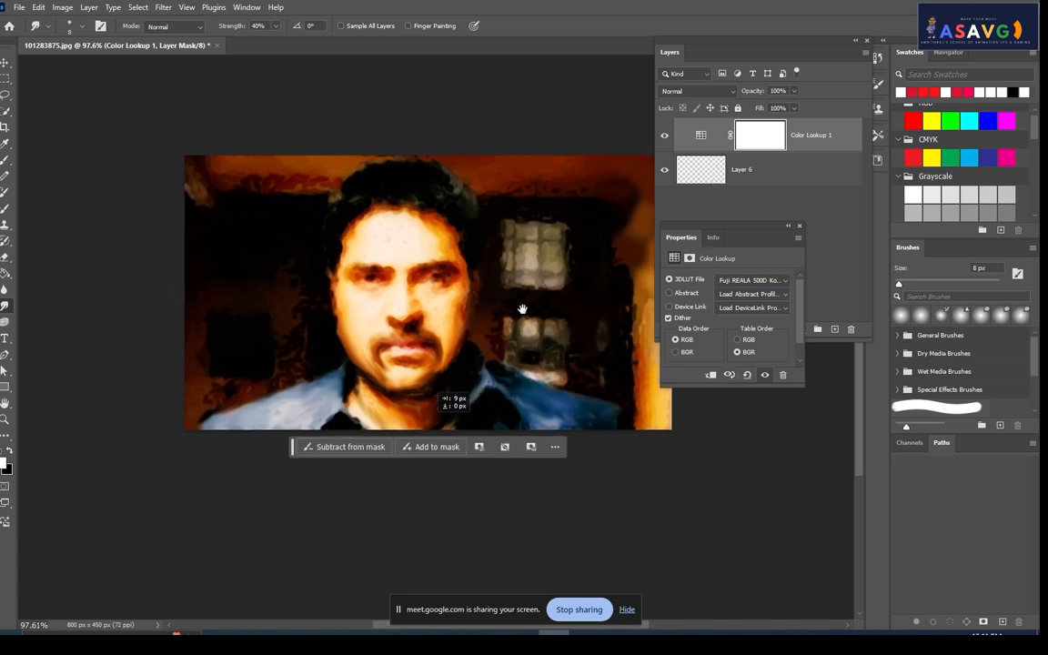
left_click_drag(522, 310, 474, 337)
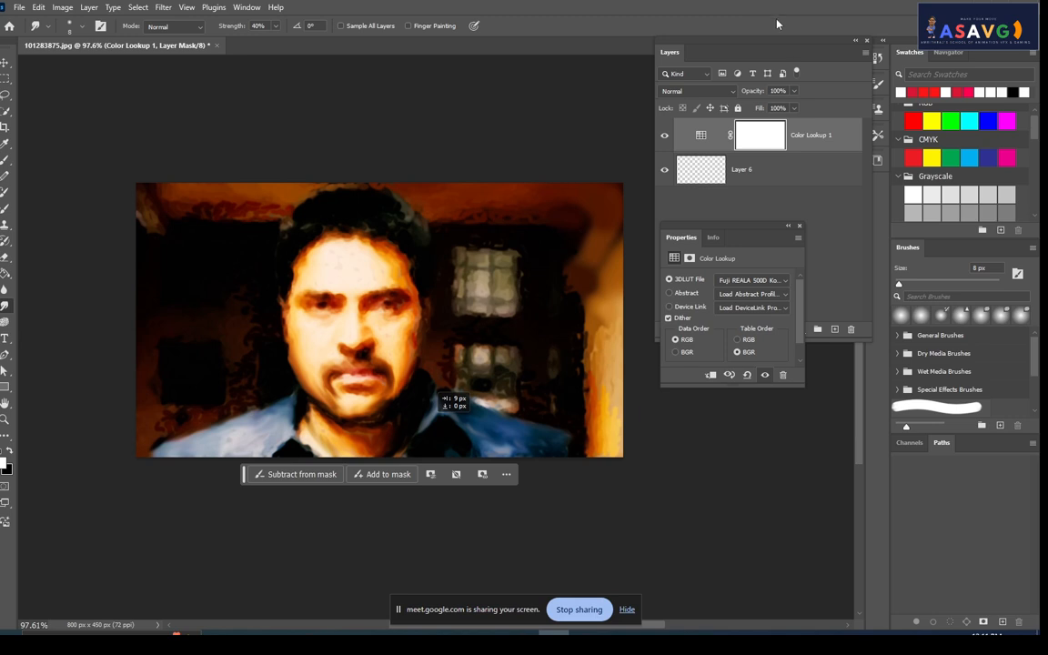
left_click(723, 70)
left_click(809, 142)
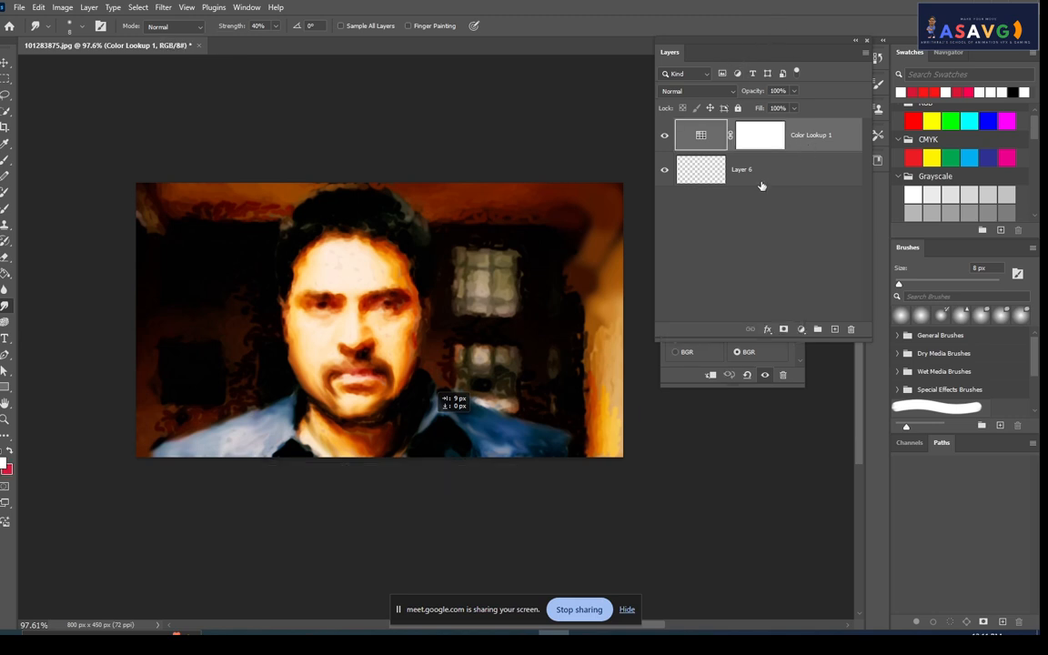
Place bloody-hand-red-print.png from the Desktop as a linked layer above the Color Lookup adjustment, keeping its default size and position.
left_click(23, 9)
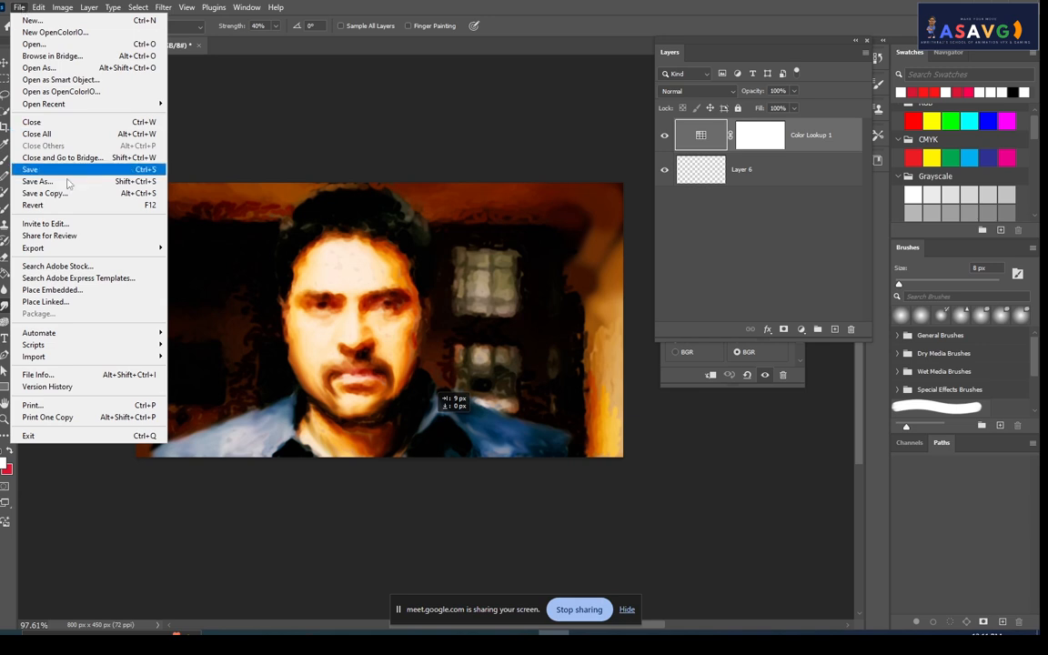
left_click(80, 308)
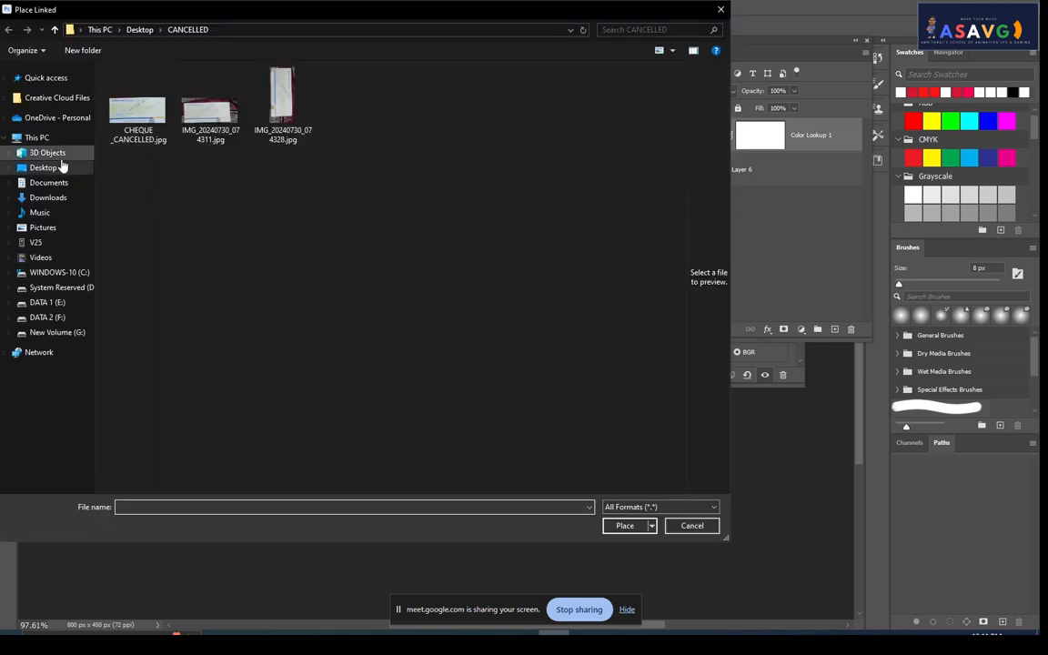
left_click(50, 199)
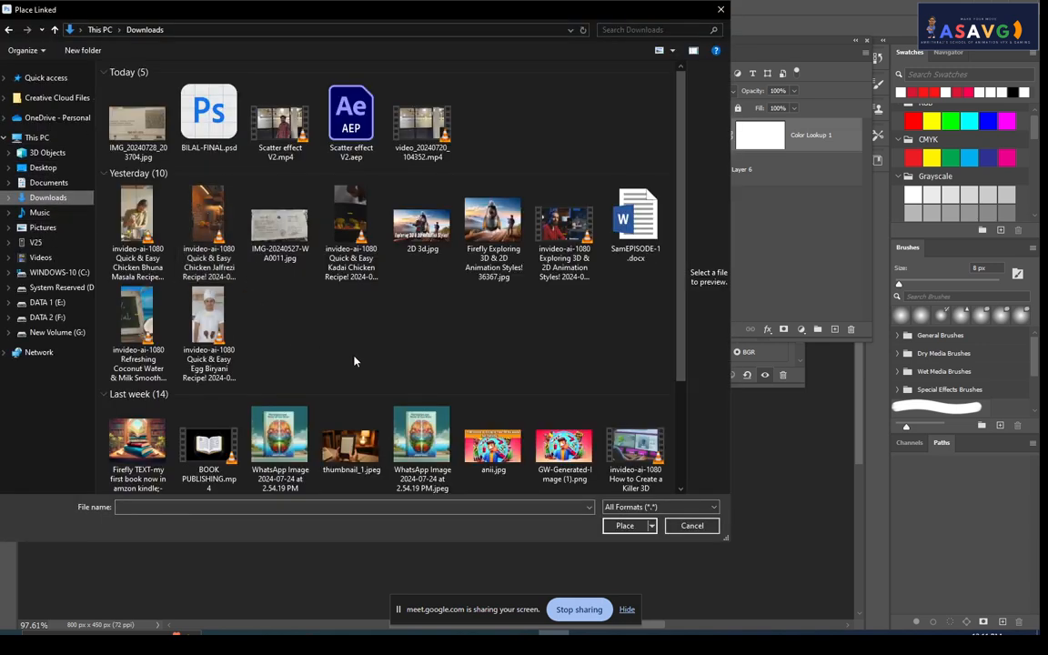
left_click(42, 167)
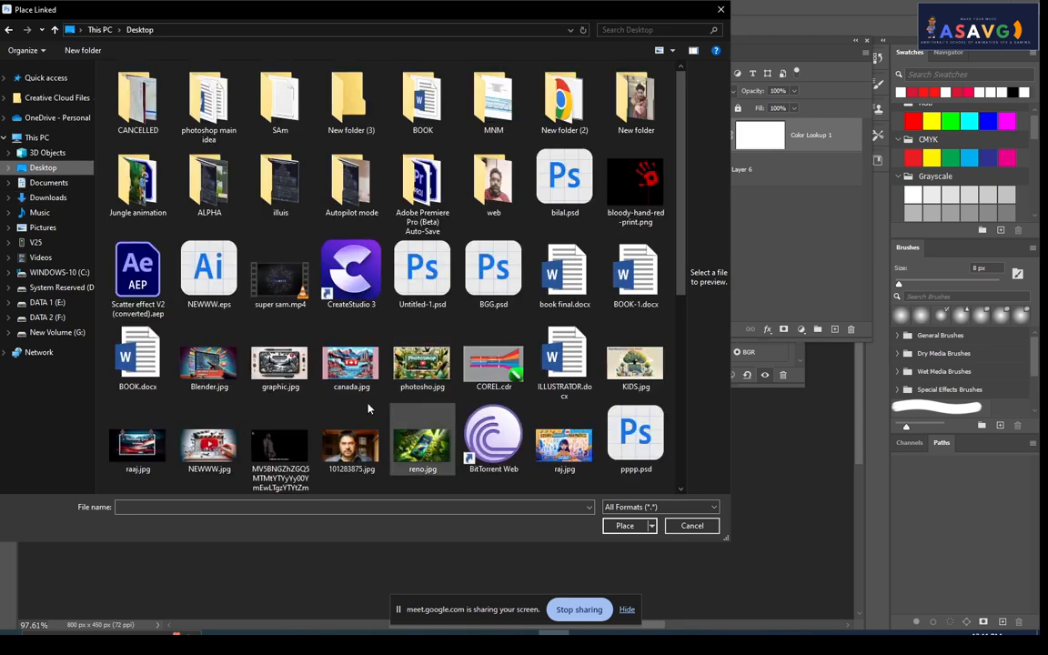
scroll(443, 330, "down", 2)
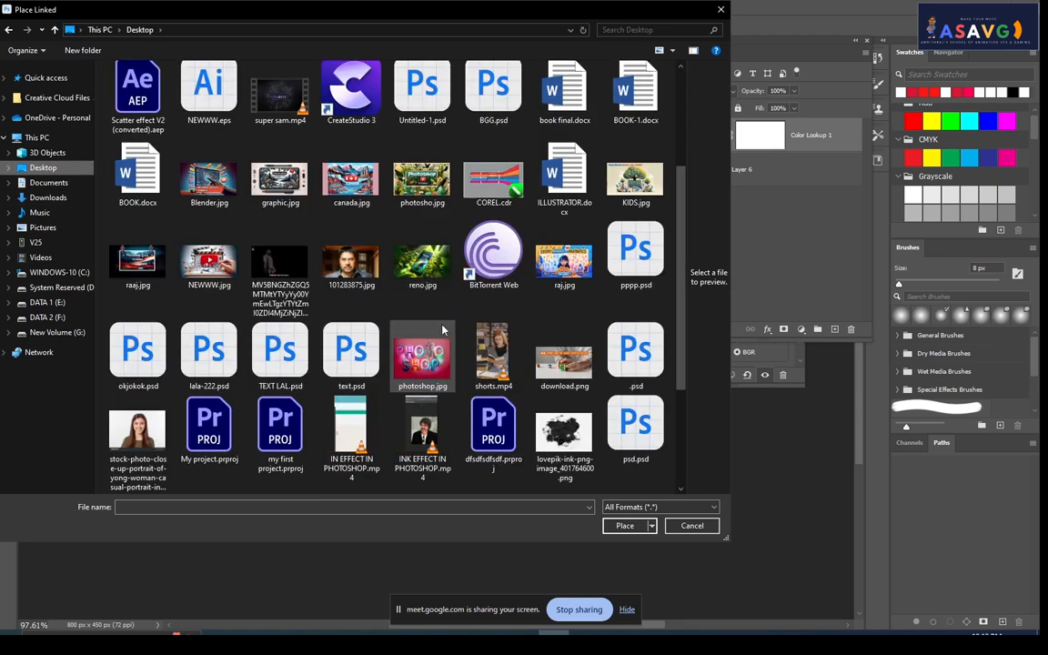
scroll(419, 330, "down", 2)
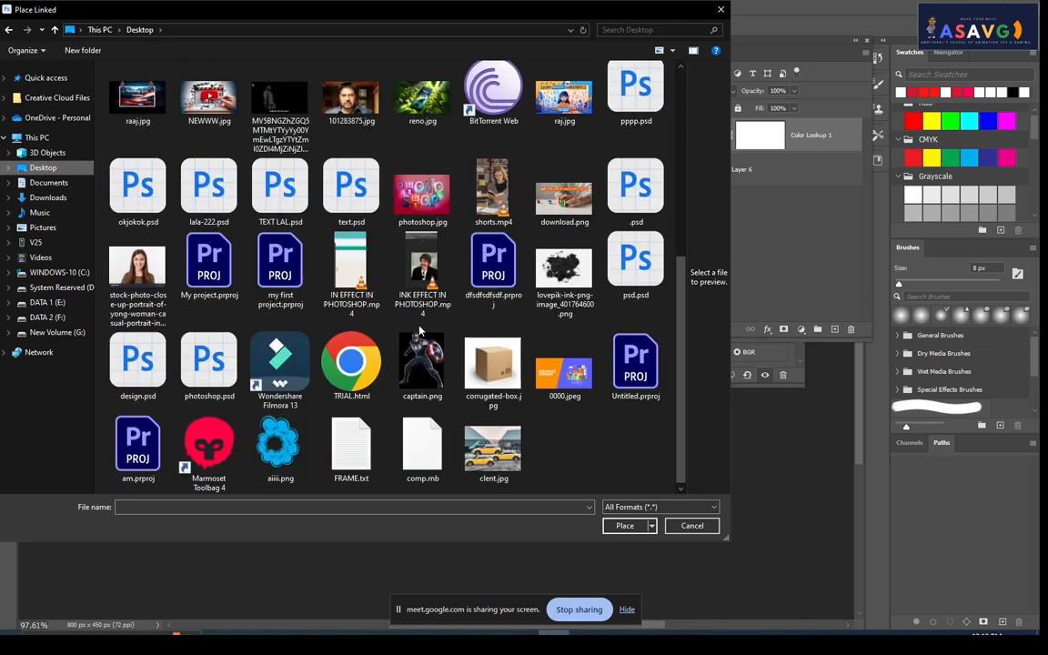
scroll(471, 254, "up", 5)
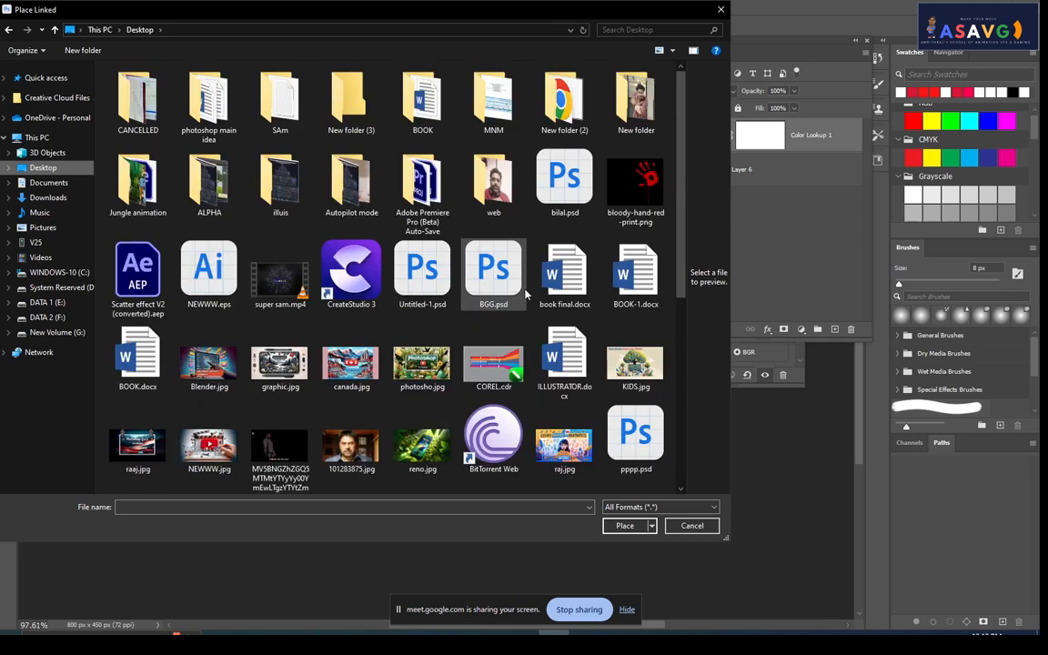
left_click(467, 185)
key("Right")
key("Right")
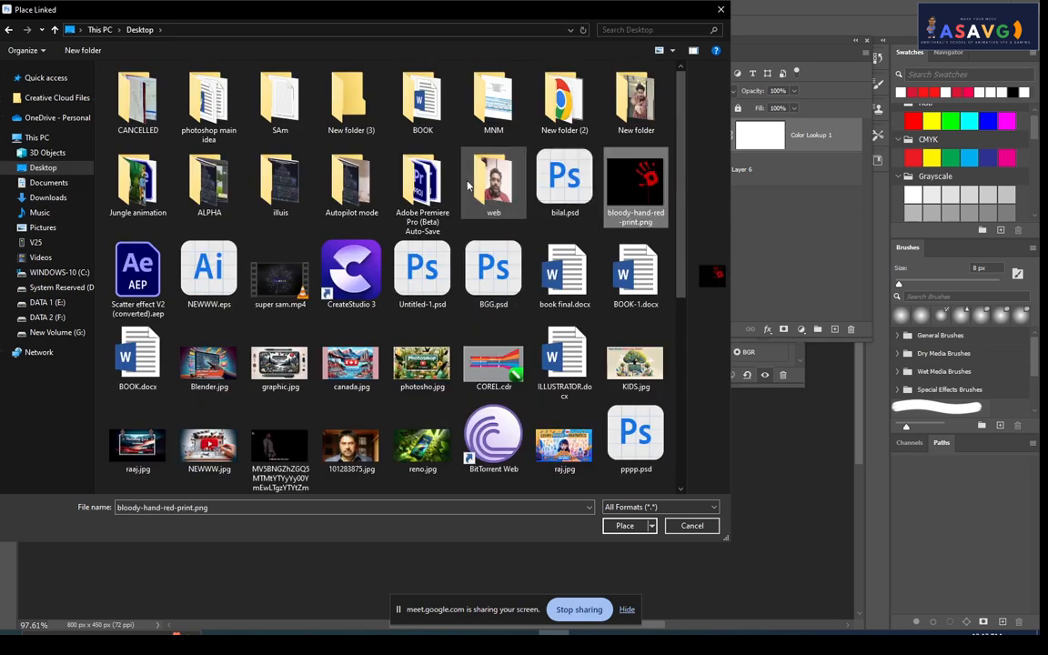
left_click(624, 525)
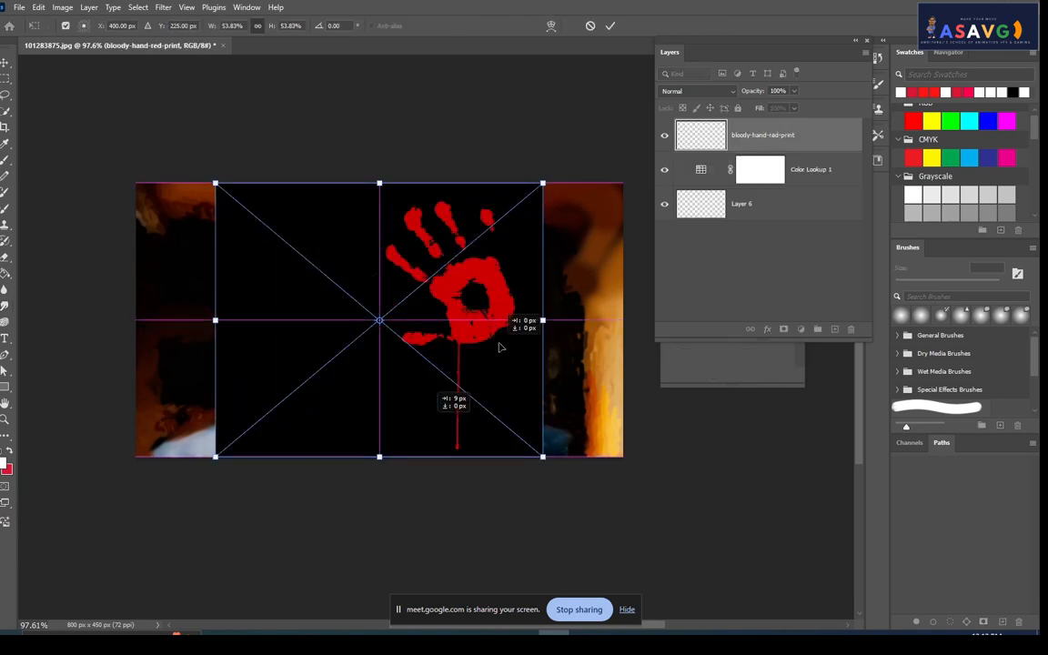
key("Return")
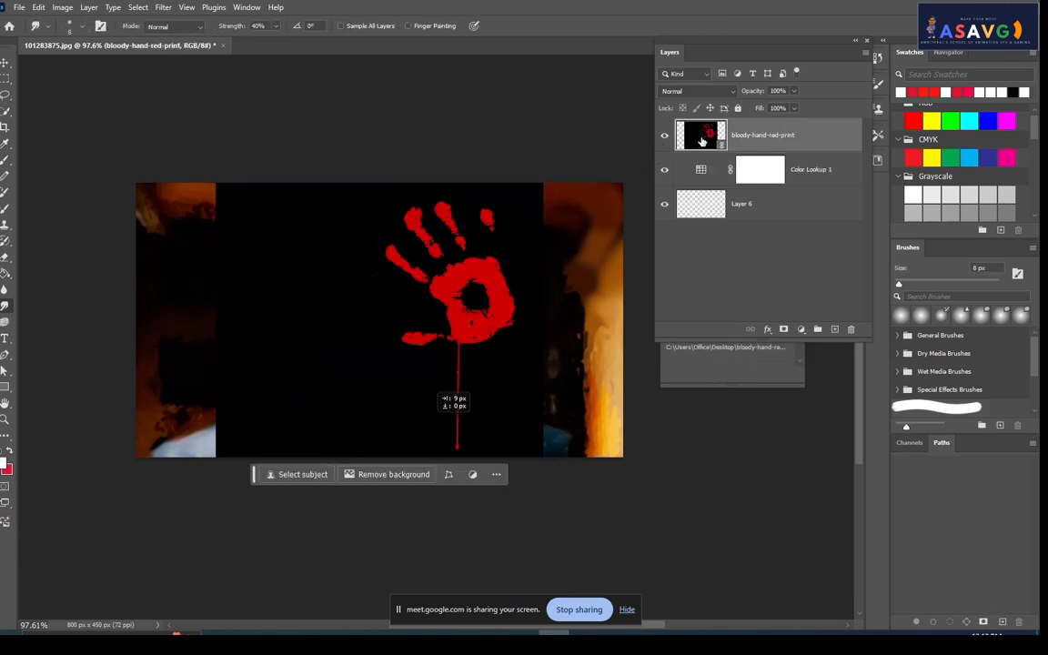
Rasterize the bloody-hand-red-print layer and set its blend mode to Screen.
right_click(765, 140)
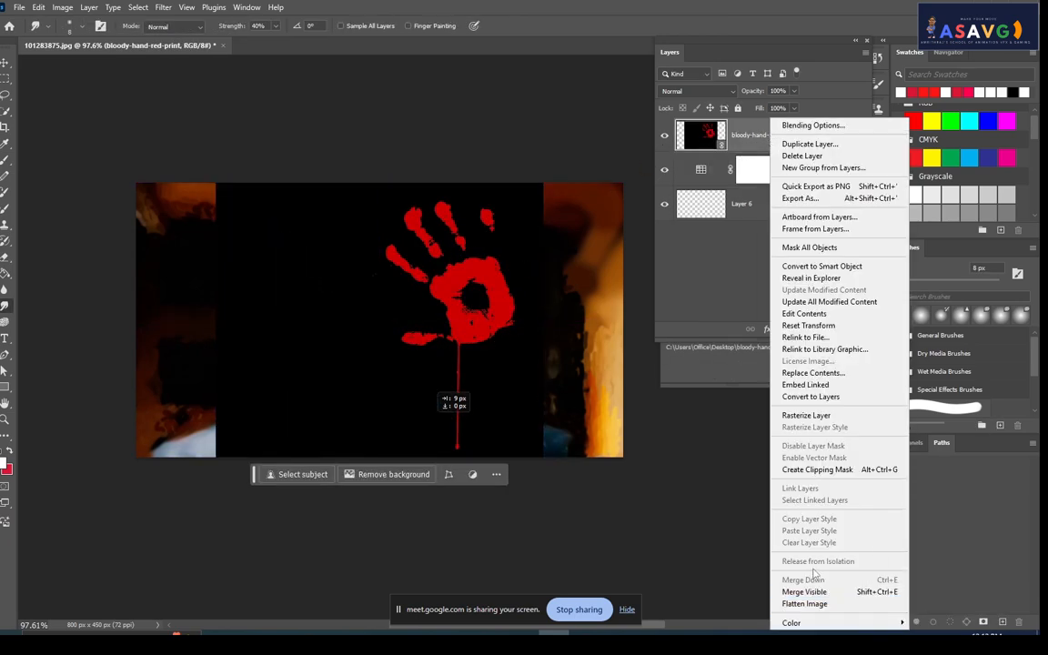
left_click(821, 416)
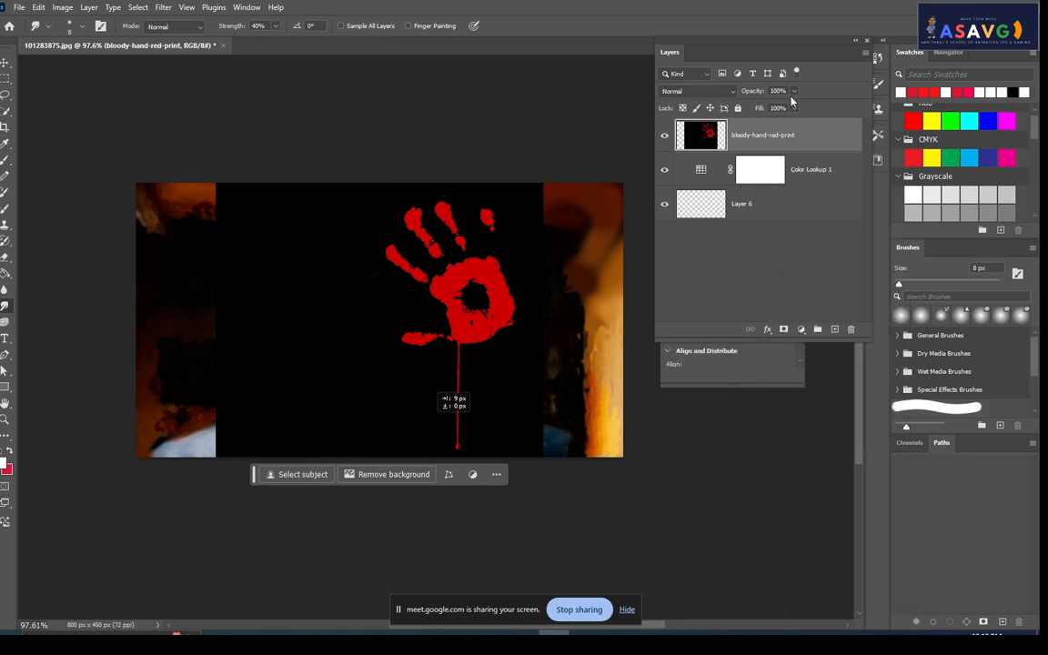
left_click(725, 92)
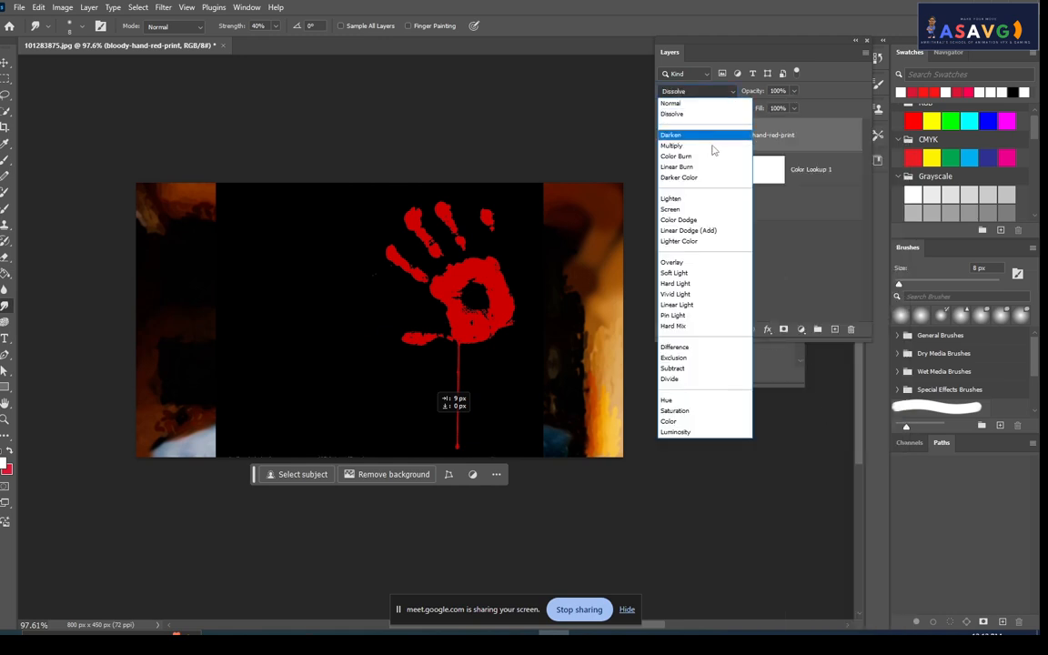
left_click(681, 216)
Move the handprint to the right of the face, over the window and wall in the background.
key("v")
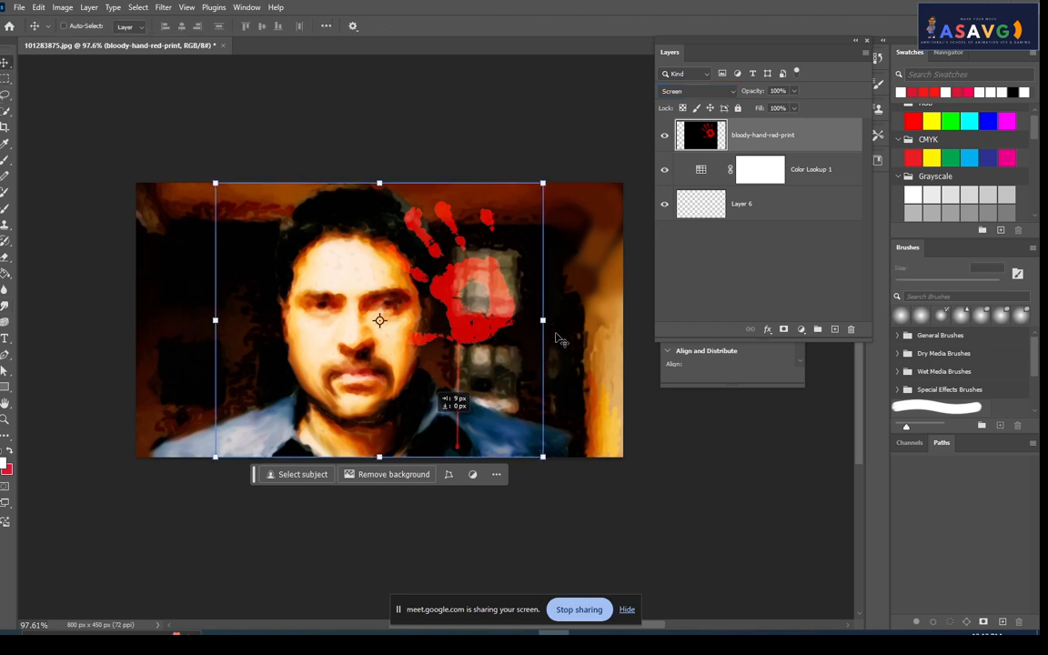
left_click_drag(480, 333, 568, 337)
Try the bloody-hand-red-print layer beneath the Color Lookup adjustment and undo the reordering.
left_click_drag(719, 137, 708, 188)
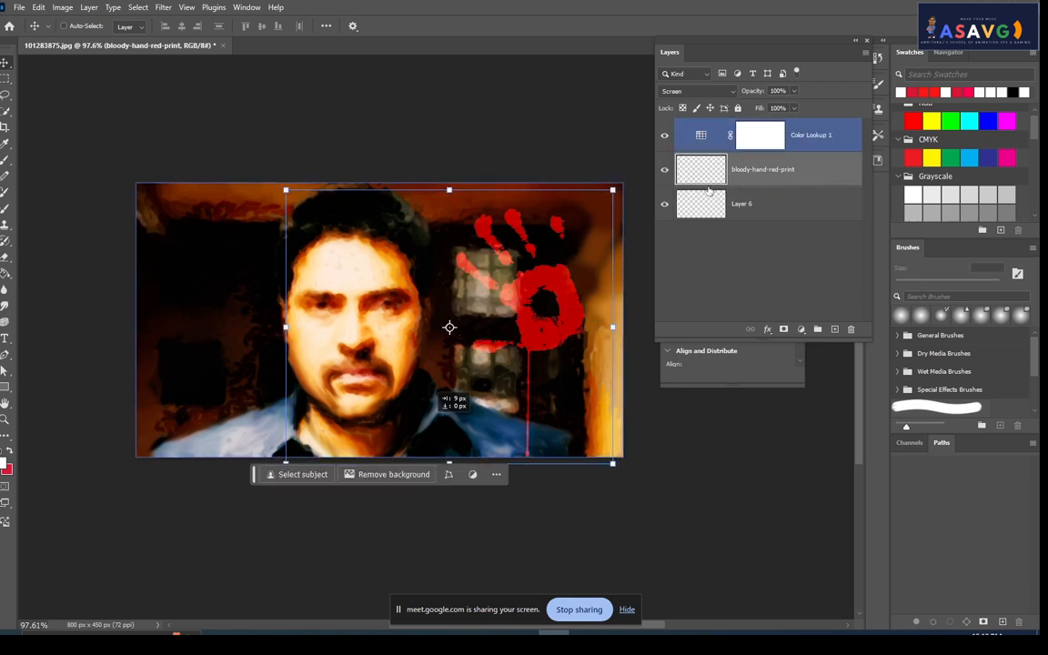
key("ctrl+z")
key("ctrl+shift+z")
key("ctrl+z")
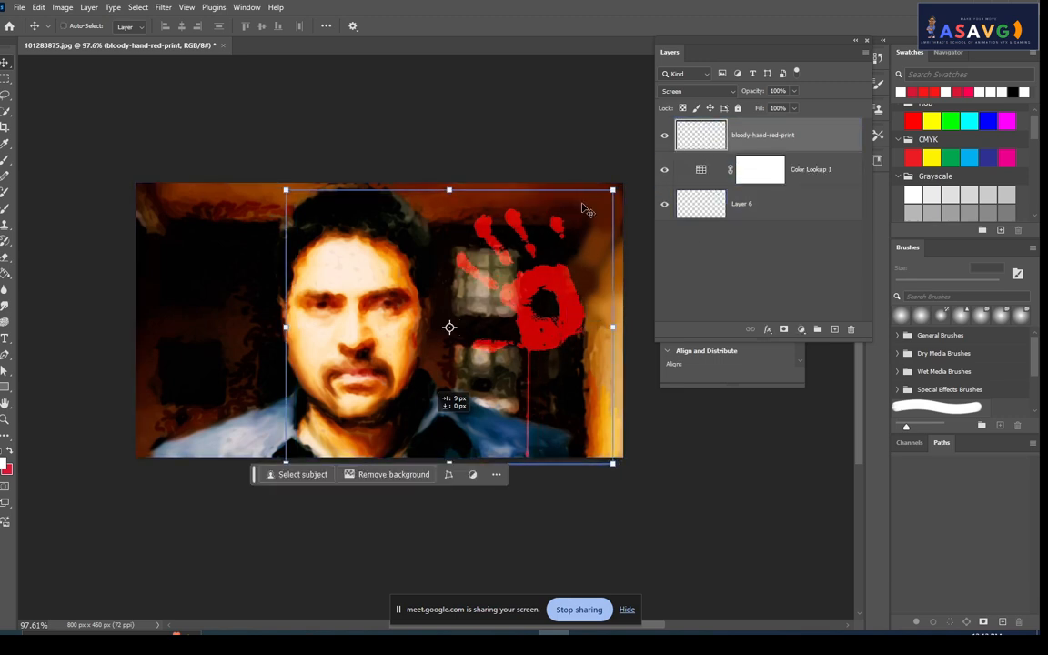
Apply a Vibrance adjustment to the handprint layer with Vibrance +38 and Saturation +9.
left_click(60, 8)
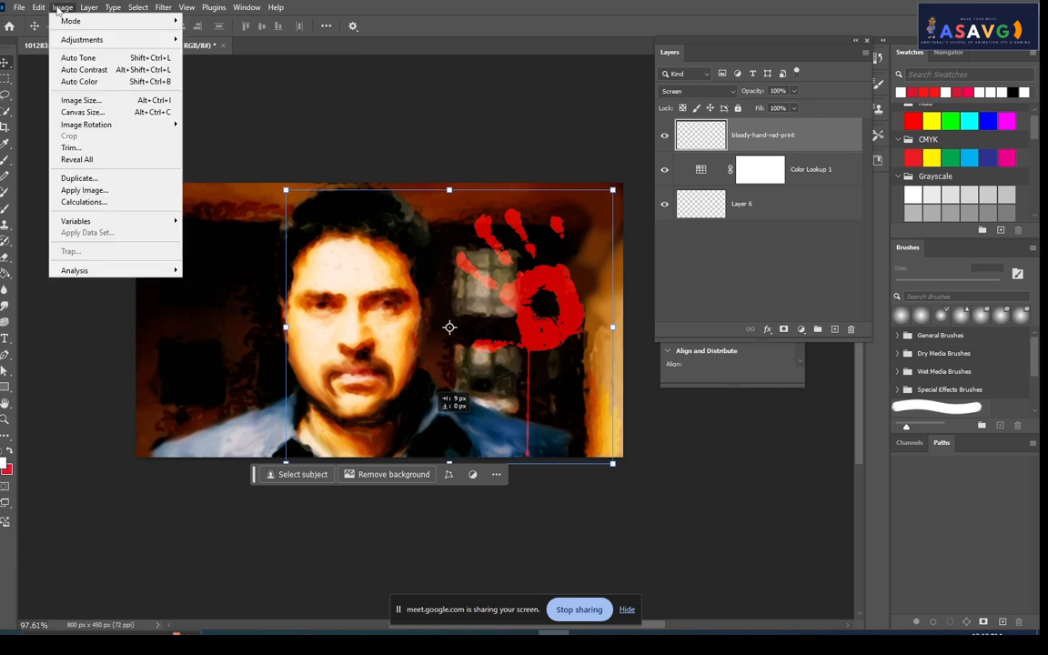
mouse_move(81, 42)
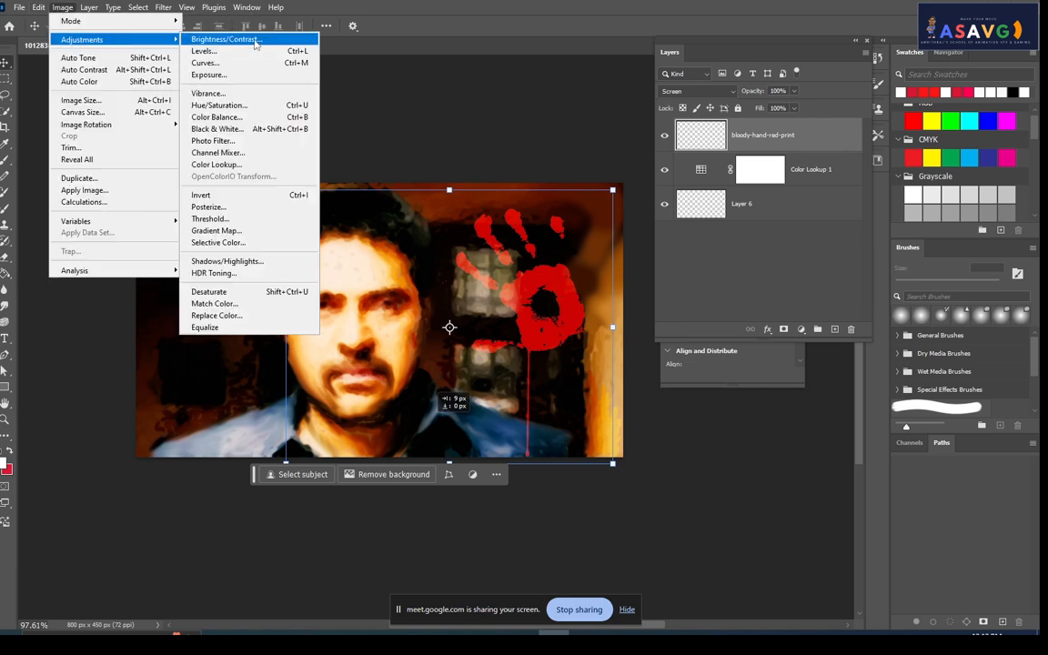
left_click(235, 96)
left_click_drag(812, 43, 189, 106)
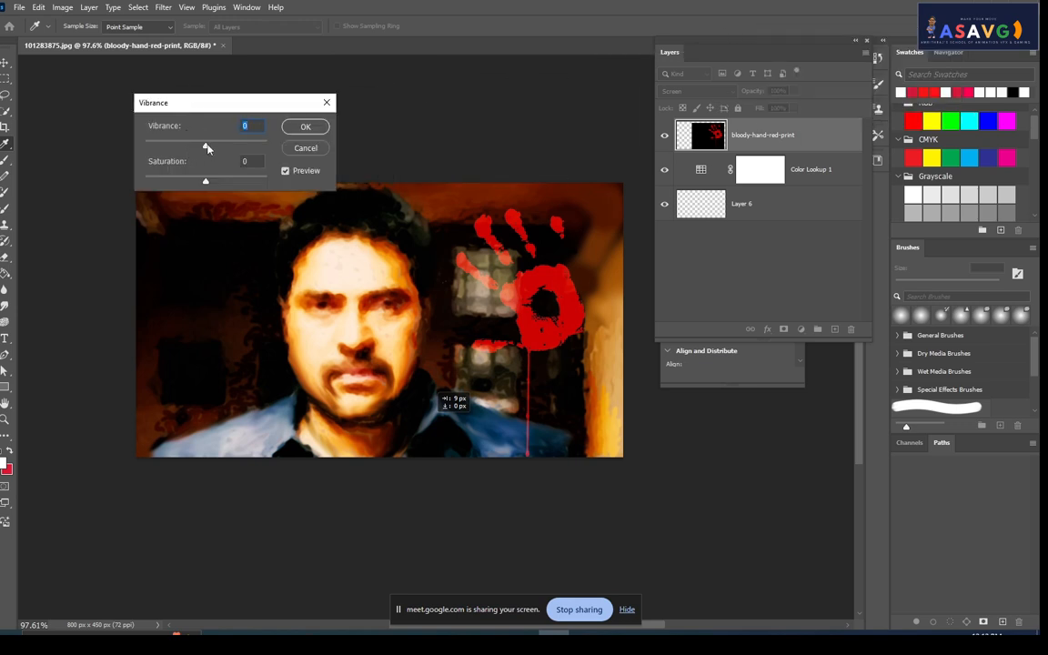
mouse_move(207, 147)
left_mouse_down()
mouse_move(218, 146)
mouse_move(163, 145)
mouse_move(253, 148)
mouse_move(171, 145)
mouse_move(214, 147)
left_mouse_up()
left_click_drag(242, 182, 132, 139)
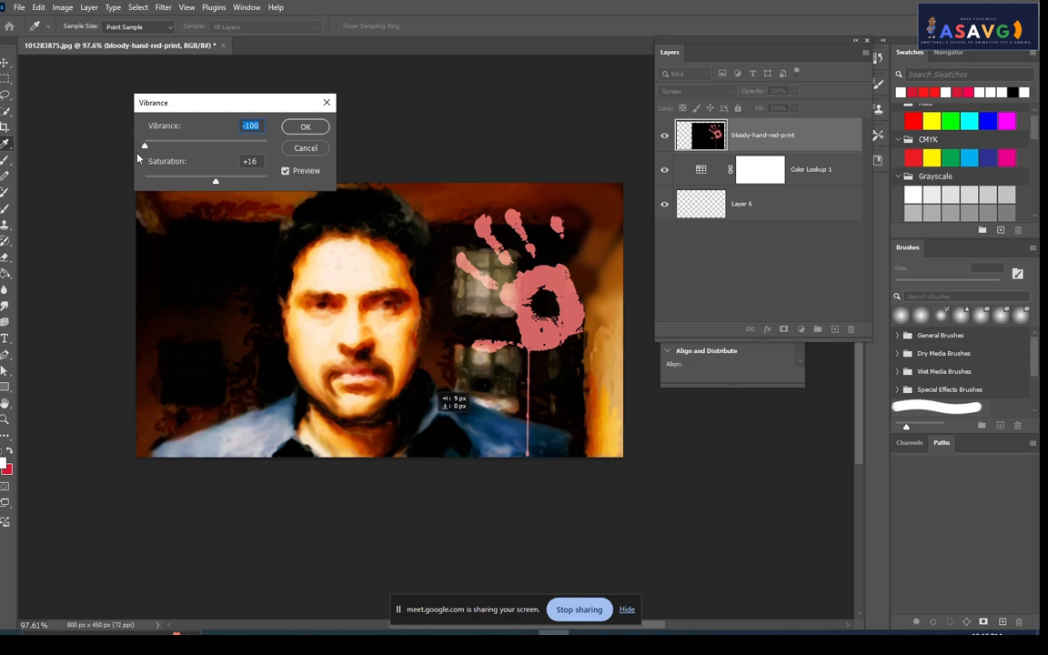
mouse_move(146, 146)
left_mouse_down()
mouse_move(273, 144)
mouse_move(159, 147)
mouse_move(217, 148)
mouse_move(204, 155)
mouse_move(263, 152)
mouse_move(134, 144)
left_mouse_up()
left_click_drag(134, 143, 155, 146)
mouse_move(217, 185)
left_mouse_down()
mouse_move(289, 189)
mouse_move(216, 181)
left_mouse_up()
left_click_drag(176, 147, 211, 182)
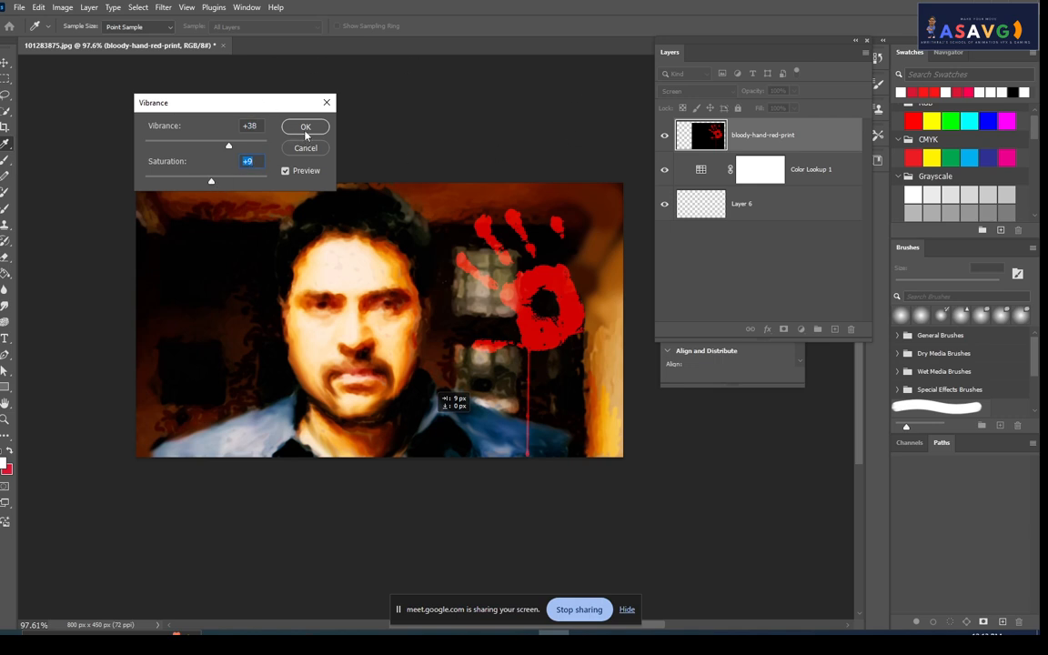
left_click(306, 127)
key("v")
scroll(466, 416, "down", 2)
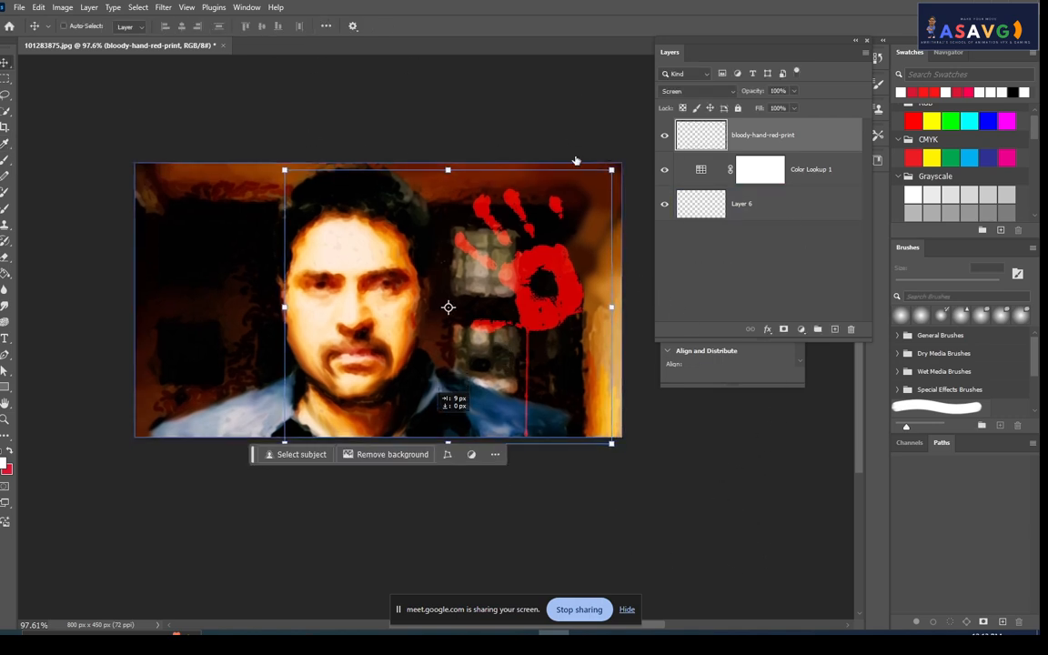
Set the text color to red (ff0000) and add a 51 pt LHF Convecta BASE placeholder text on the lower portrait.
left_click(5, 337)
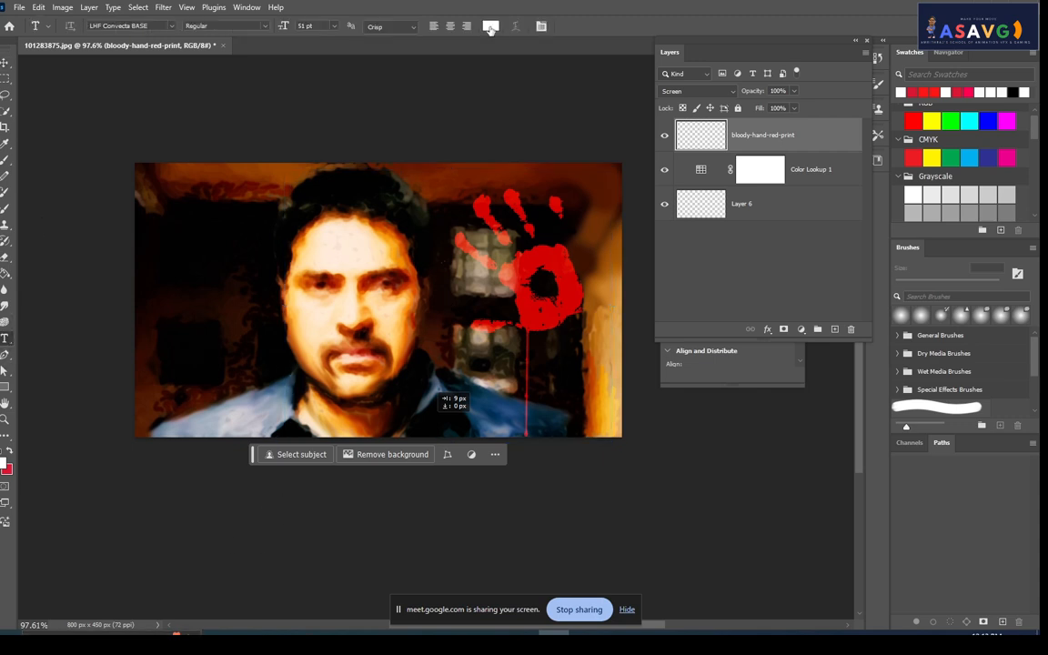
left_click(491, 26)
left_click(807, 65)
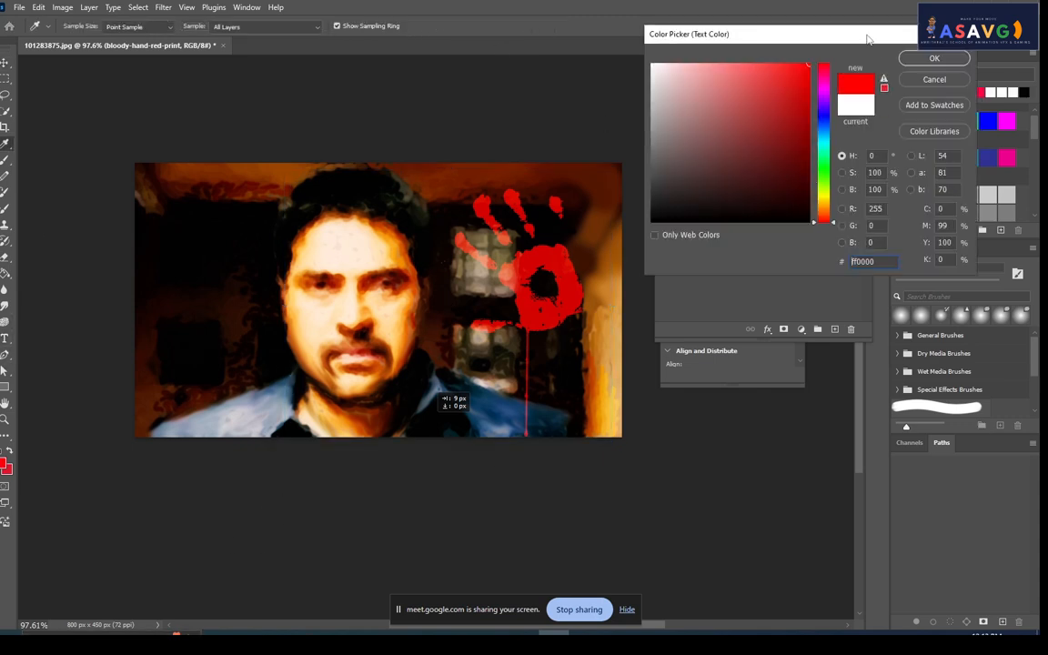
left_click(923, 60)
left_click(377, 407)
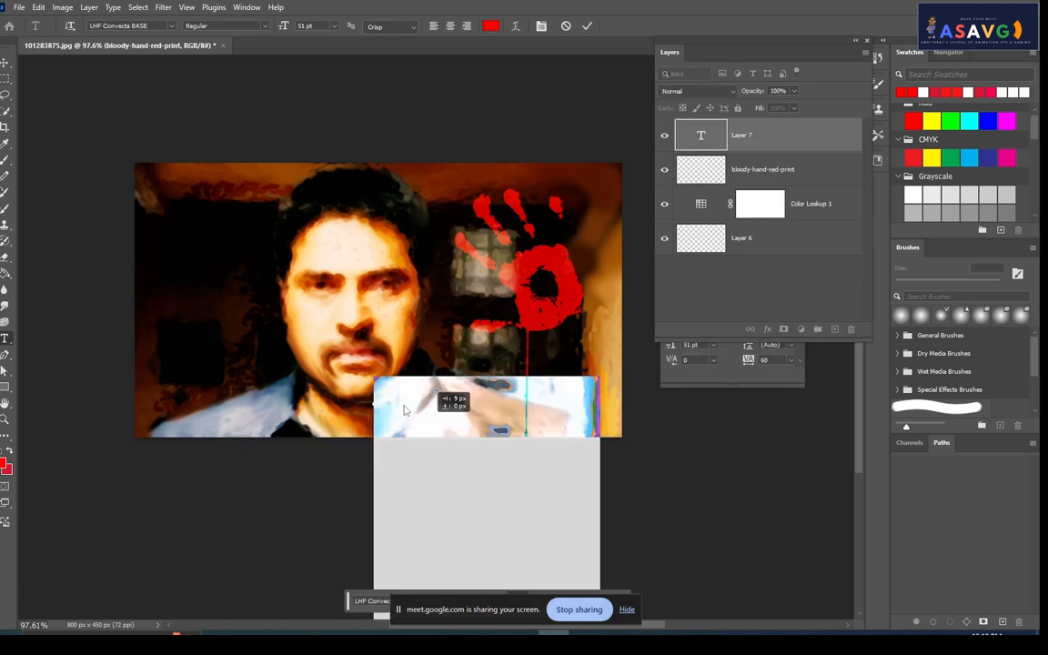
left_click(5, 62)
Move the placeholder text just below the man's chin and replace its wording with the name in capitals.
scroll(403, 345, "down", 5)
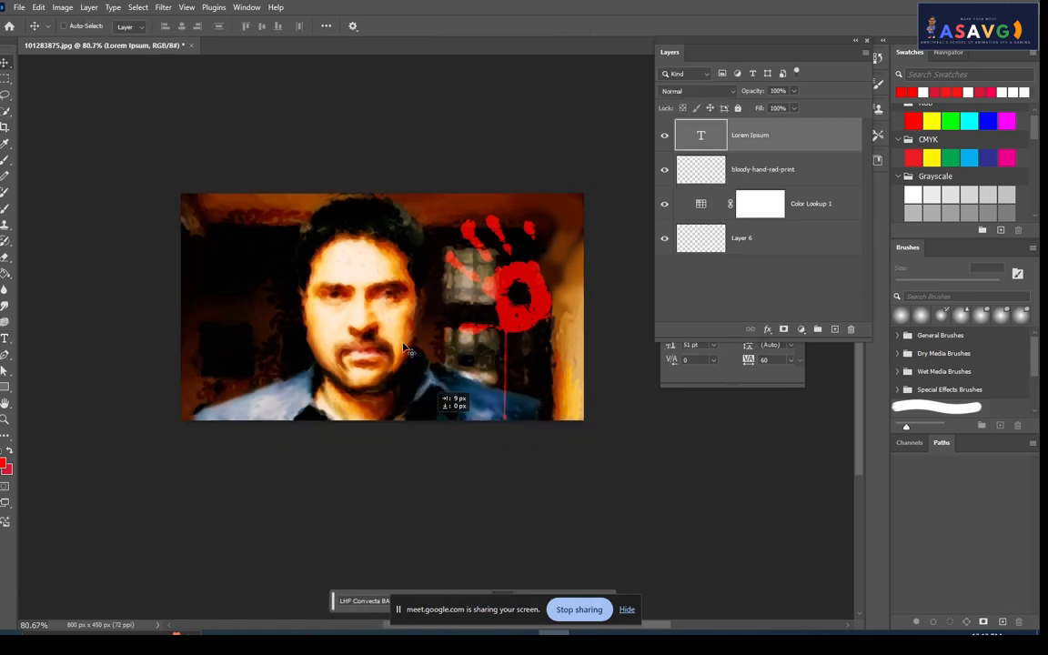
scroll(414, 364, "down", 2)
left_click_drag(426, 536, 373, 376)
scroll(395, 375, "up", 10)
double_click(396, 374)
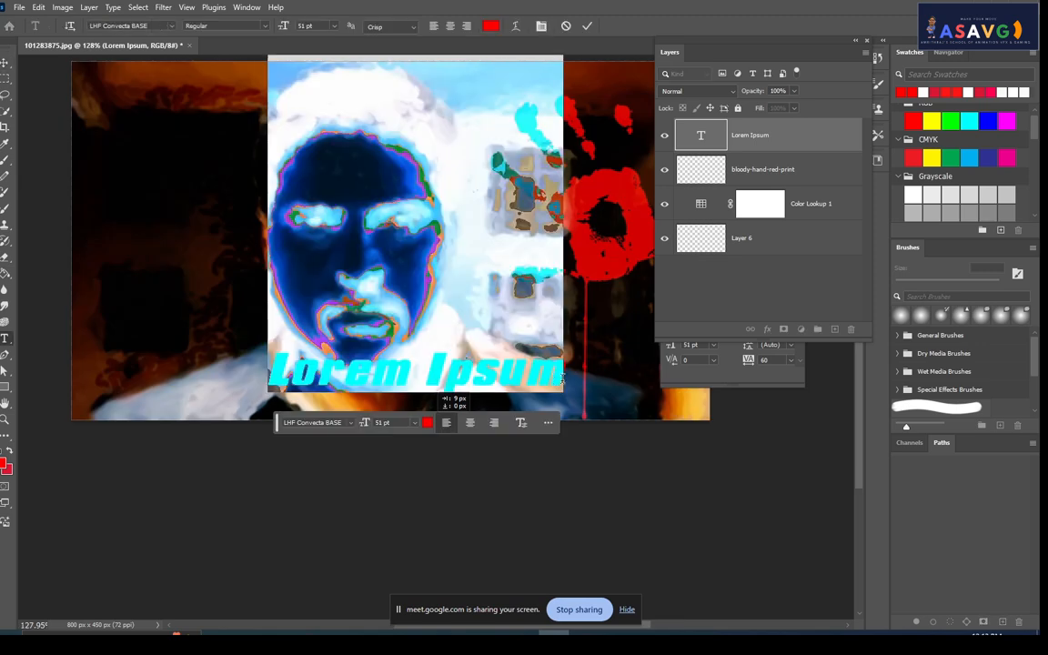
type("BILAL")
left_click(5, 63)
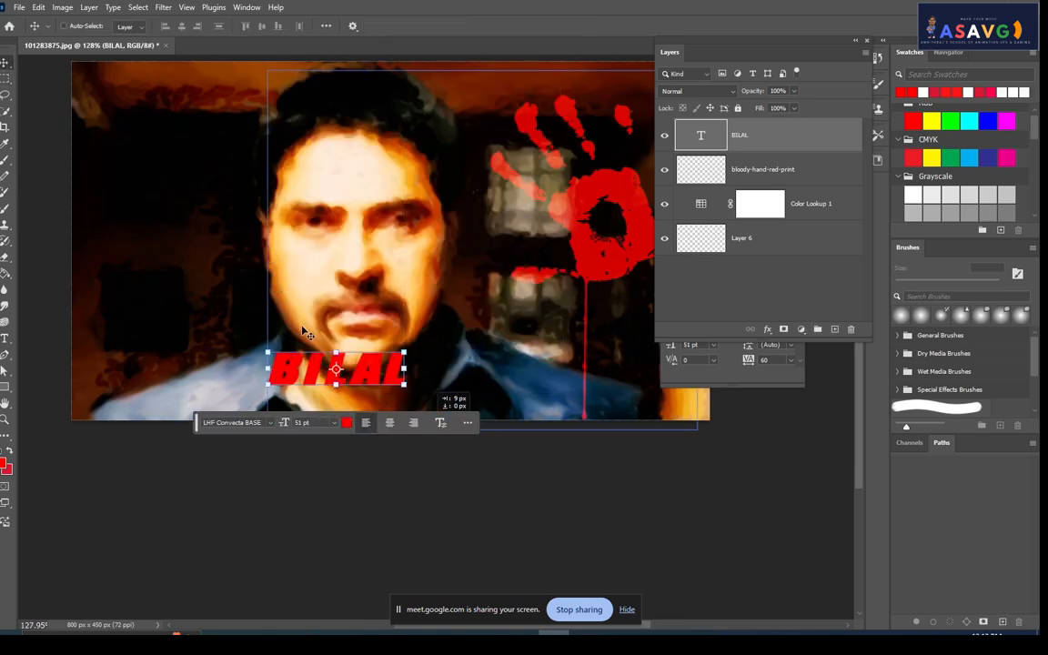
Recolor the last three letters of the name title white, leaving the first two red.
double_click(334, 371)
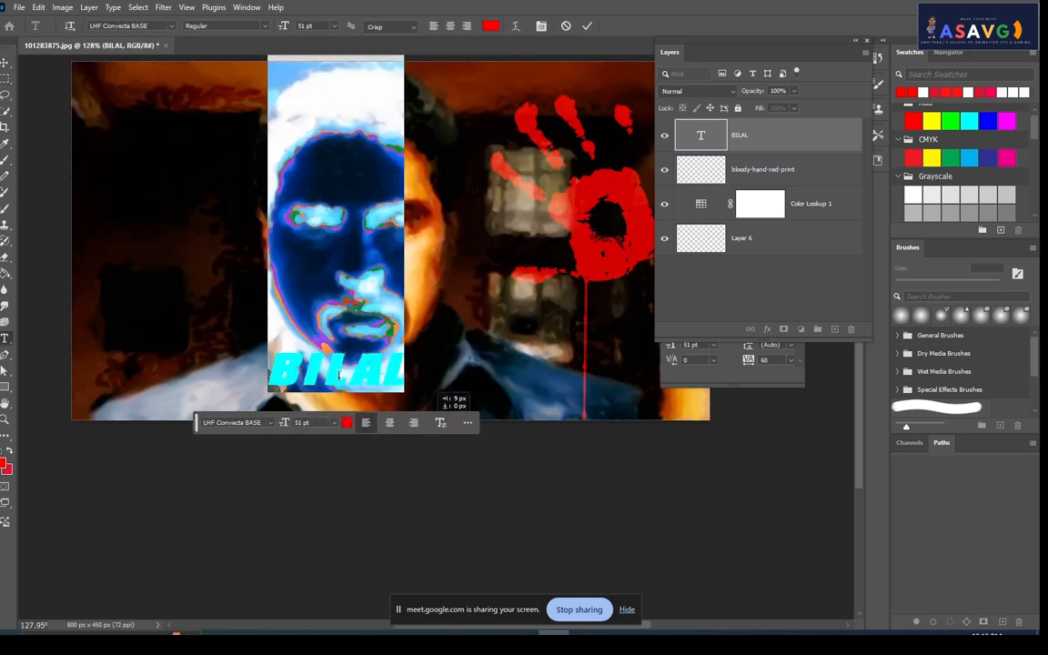
left_click_drag(324, 373, 414, 374)
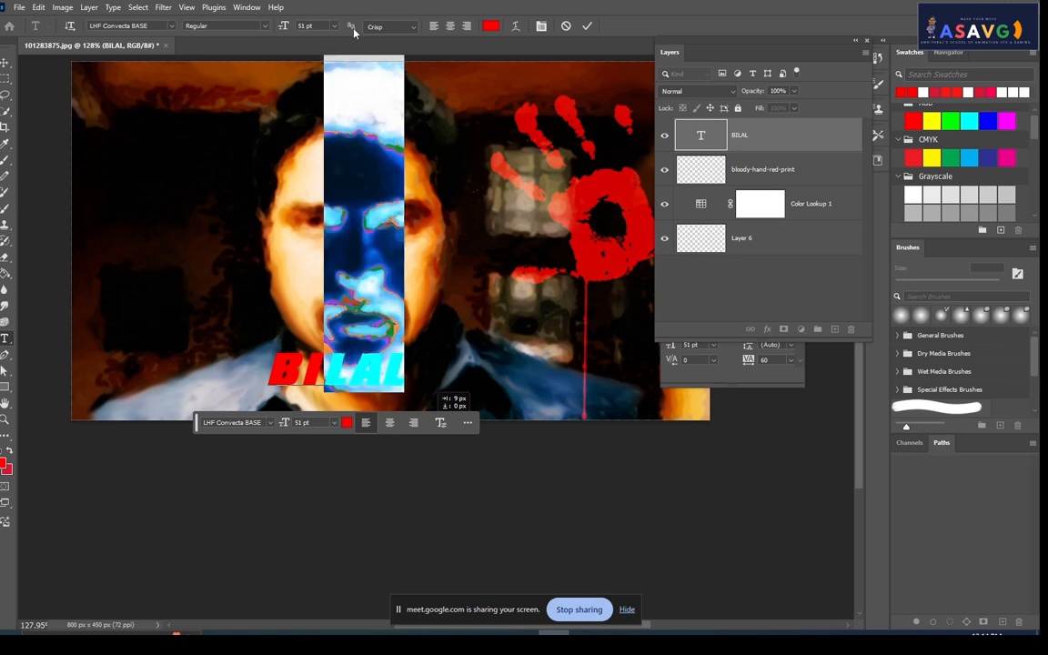
left_click(490, 28)
left_click(651, 65)
left_click(933, 56)
left_click(5, 63)
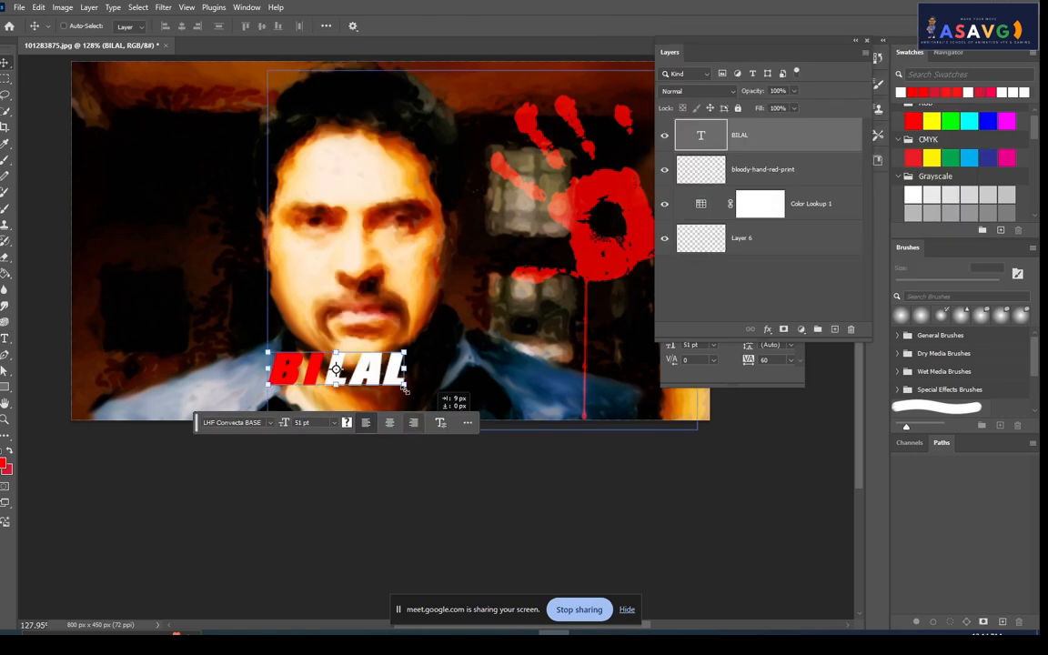
Enlarge the name title to about 93 pt and place it below the handprint, beside the man's chin.
key("ctrl+t")
left_click_drag(420, 389, 517, 405)
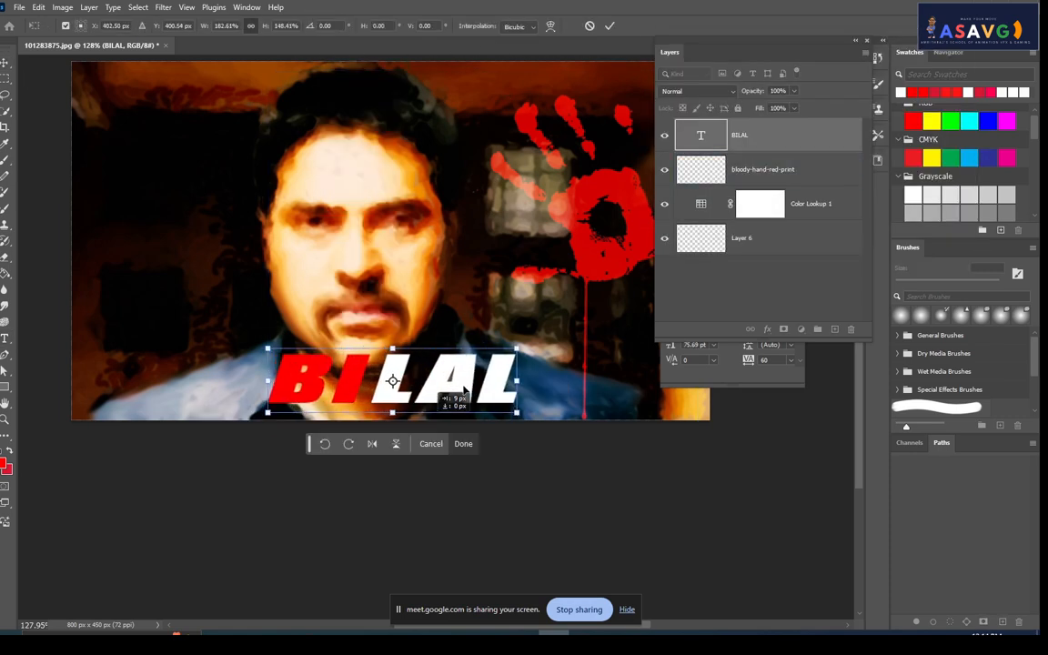
left_click_drag(456, 390, 627, 357)
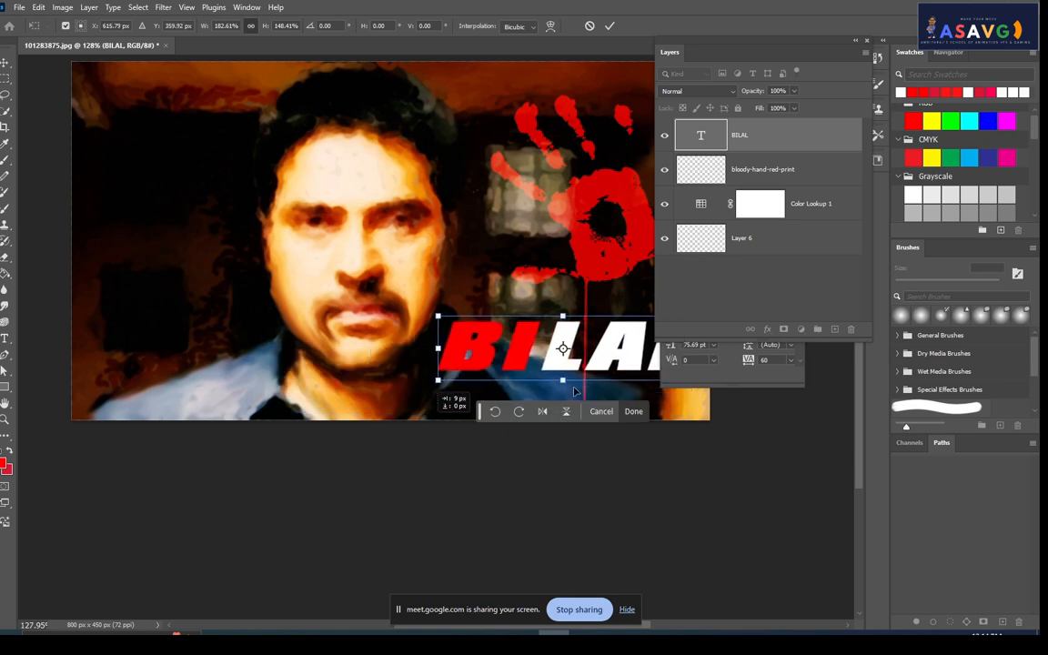
left_click_drag(492, 470, 391, 520)
mouse_move(586, 429)
left_mouse_down()
mouse_move(606, 426)
mouse_move(596, 427)
left_mouse_up()
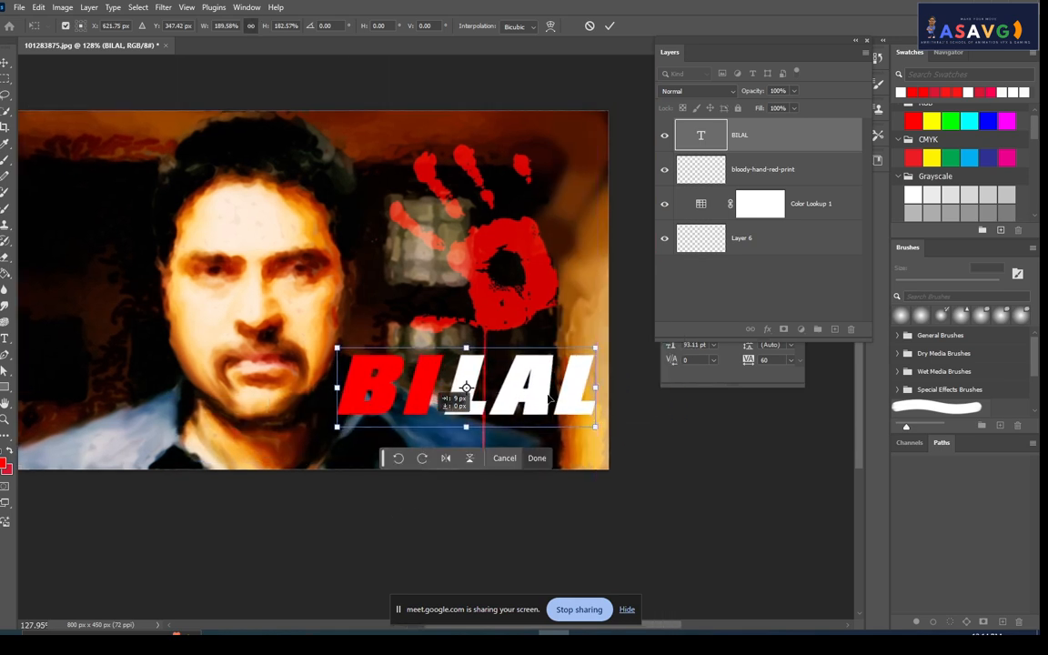
left_click_drag(535, 400, 536, 394)
key("Return")
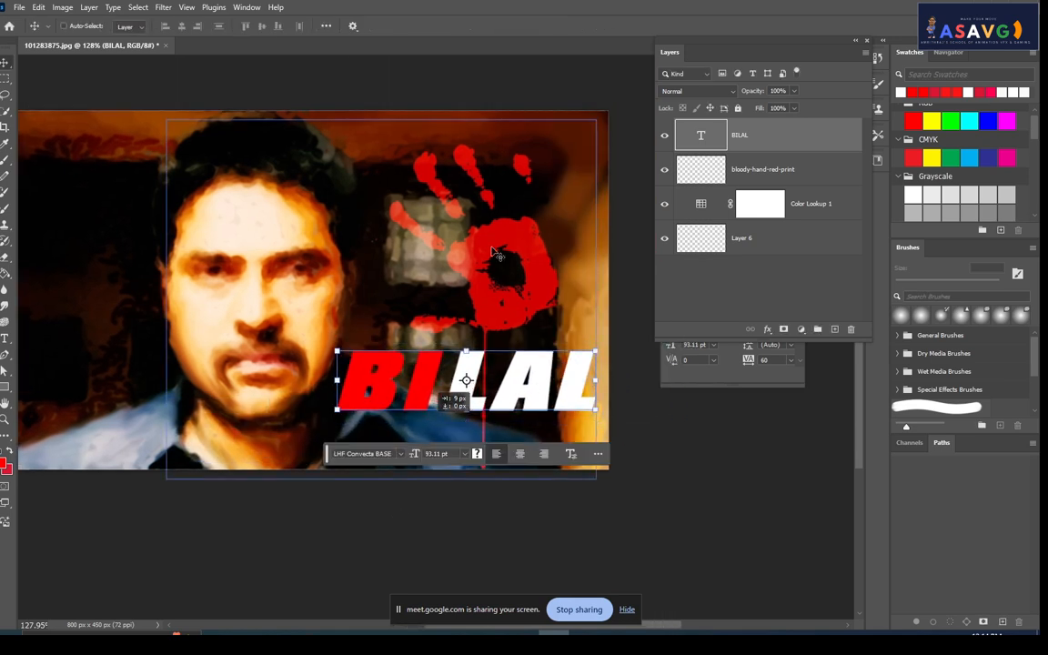
left_click(466, 380, "ctrl")
left_click(162, 7)
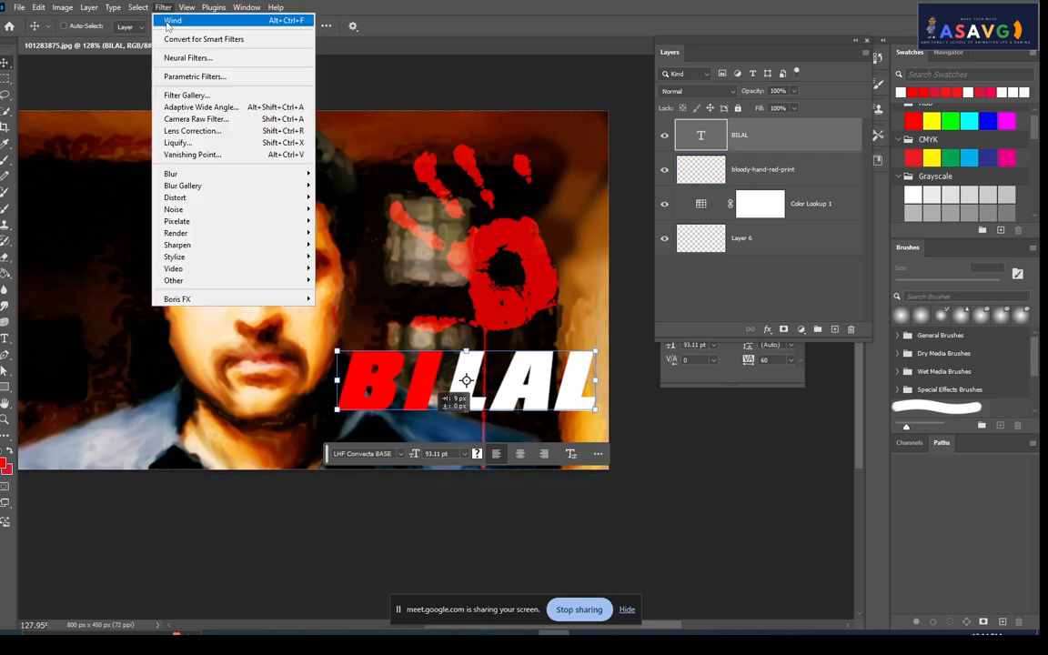
mouse_move(206, 227)
mouse_move(204, 262)
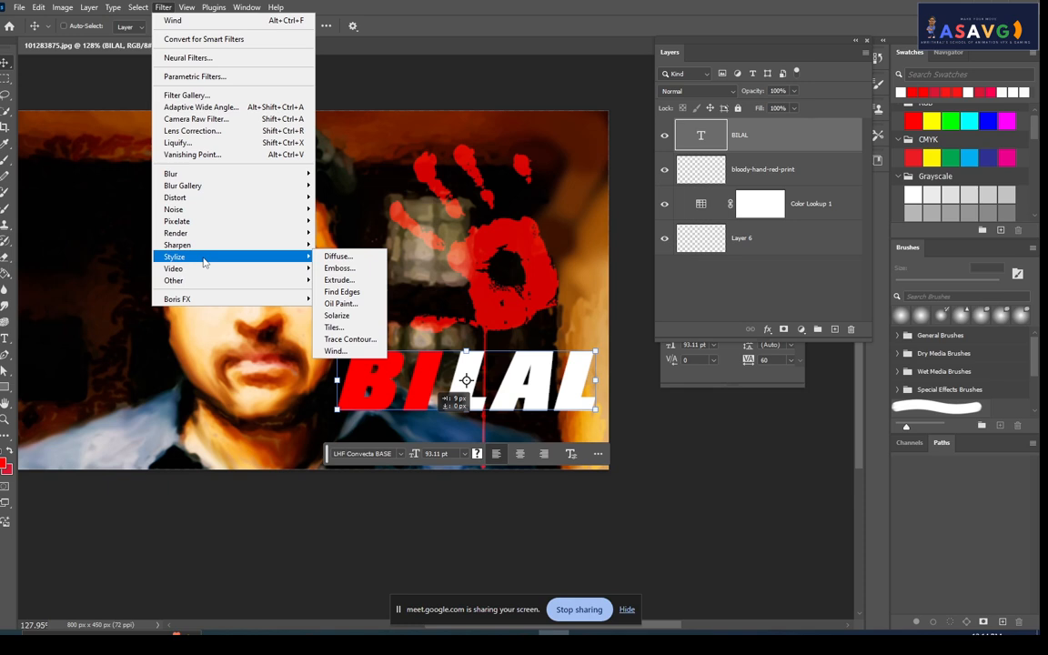
left_click(334, 351)
left_click_drag(442, 187, 395, 178)
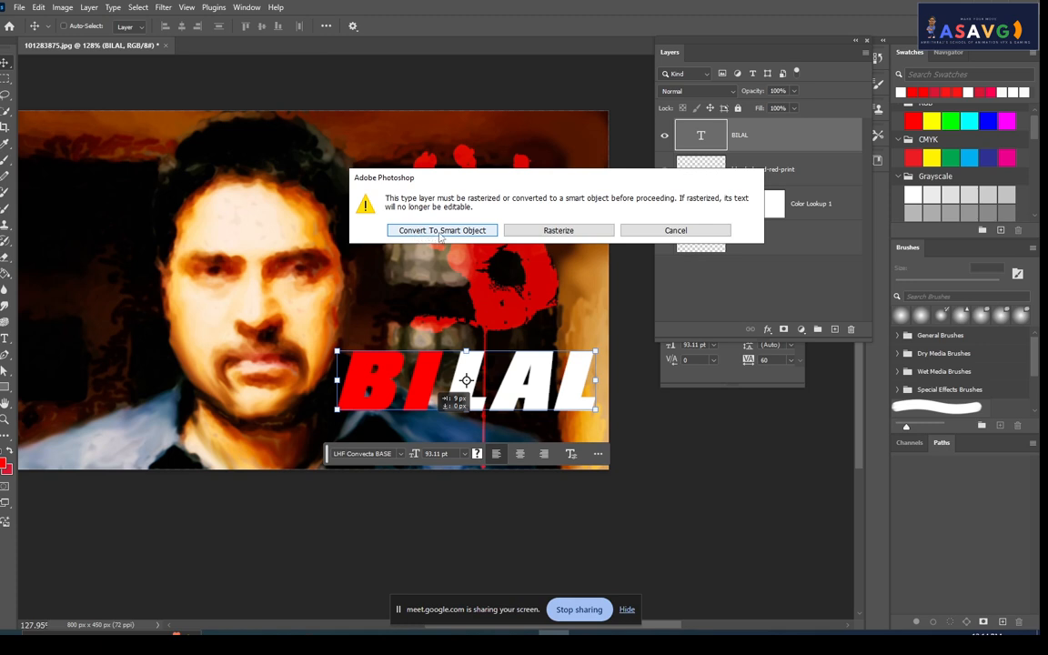
left_click(441, 231)
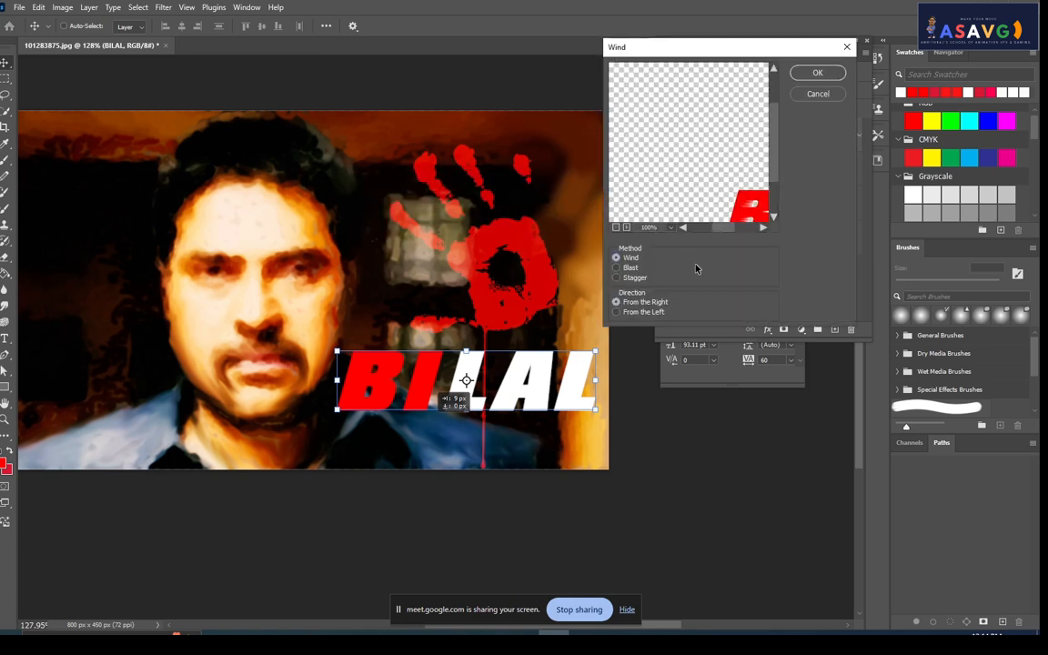
left_click(616, 312)
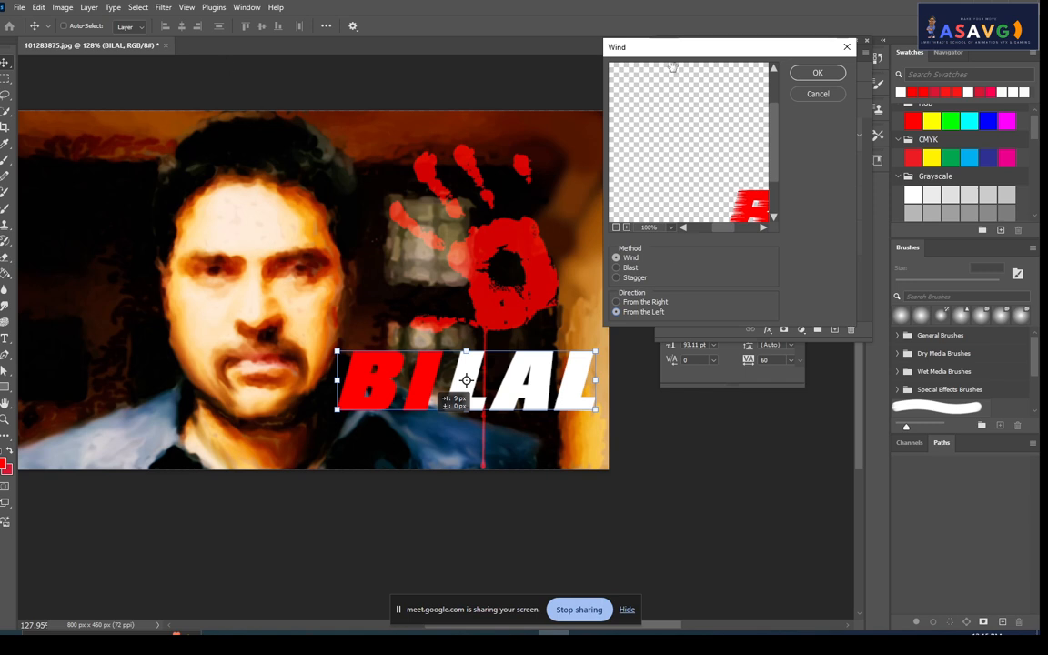
left_click(816, 97)
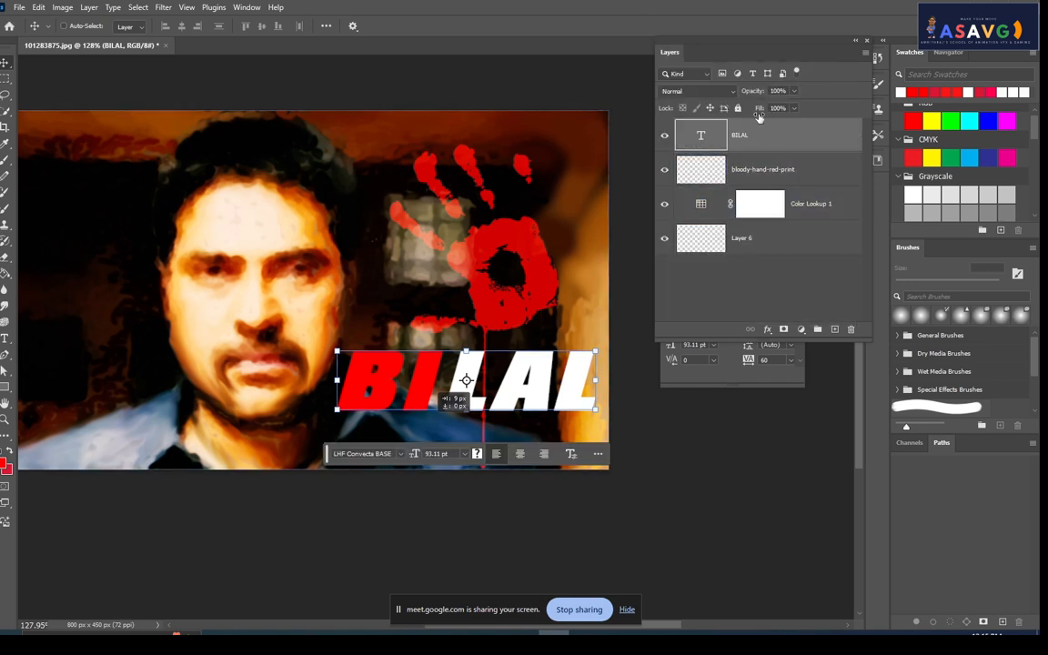
Convert the name title to a Smart Object and apply the Wind filter with method Wind from the right.
left_click(162, 9)
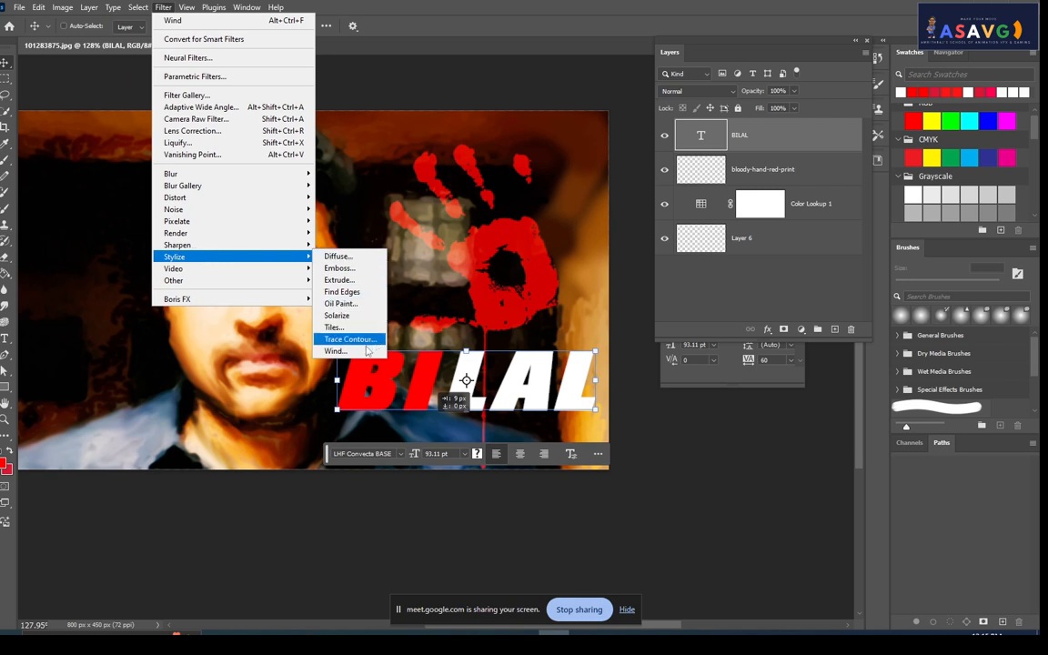
left_click(336, 350)
left_click(460, 231)
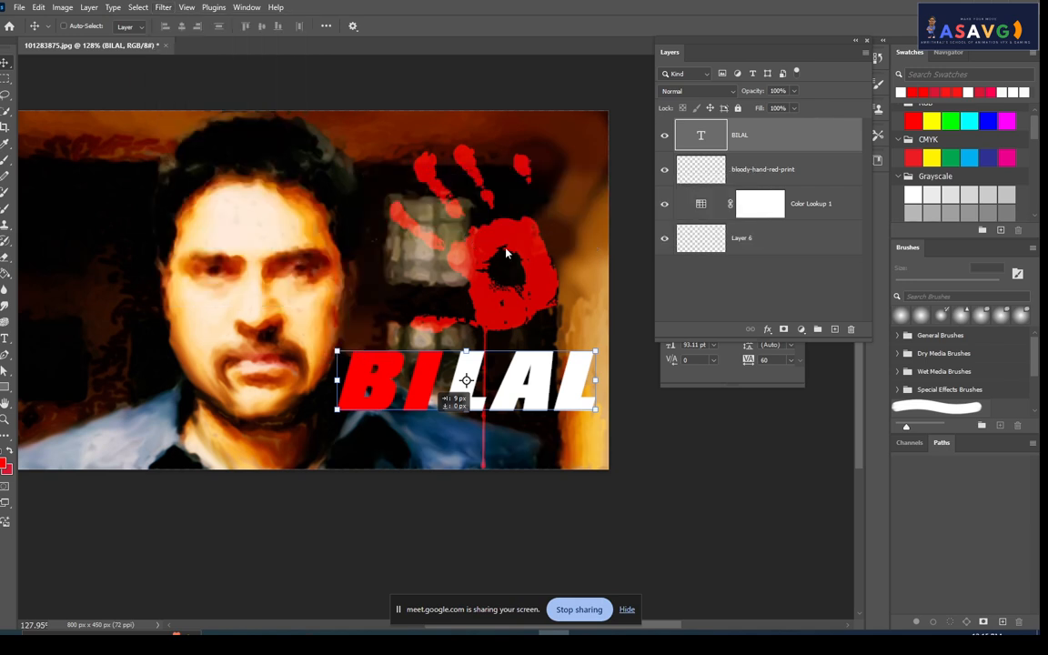
left_click_drag(749, 214, 660, 173)
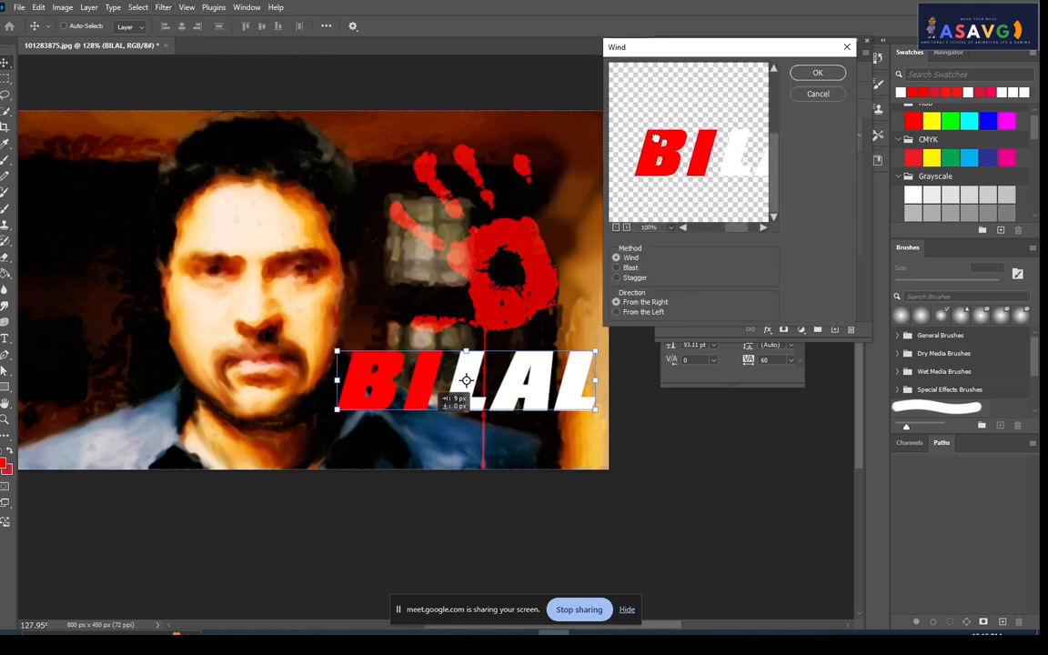
left_click(617, 312)
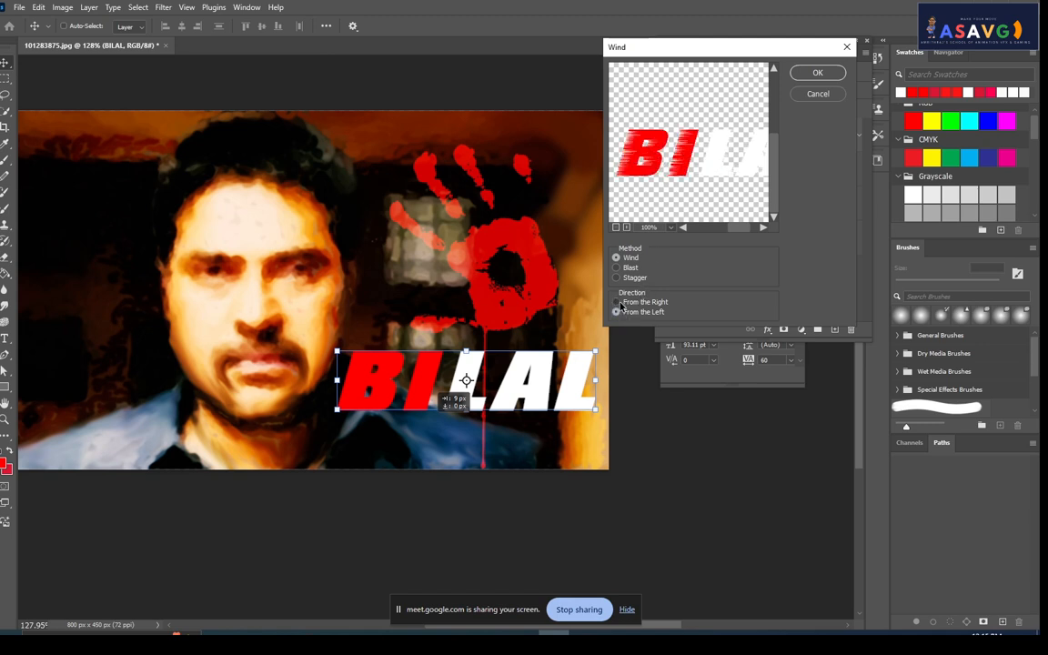
left_click(617, 302)
left_click(818, 72)
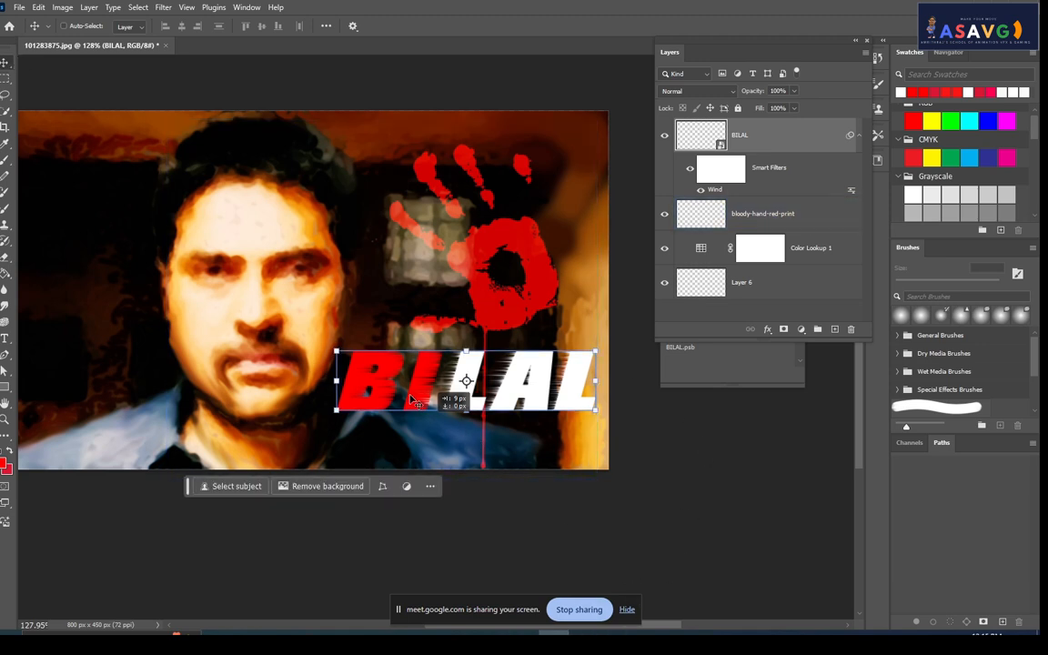
Duplicate the wind-styled title and scale the copy to about 61% beside the man's forehead, overlapping the handprint.
left_click_drag(423, 395, 405, 468)
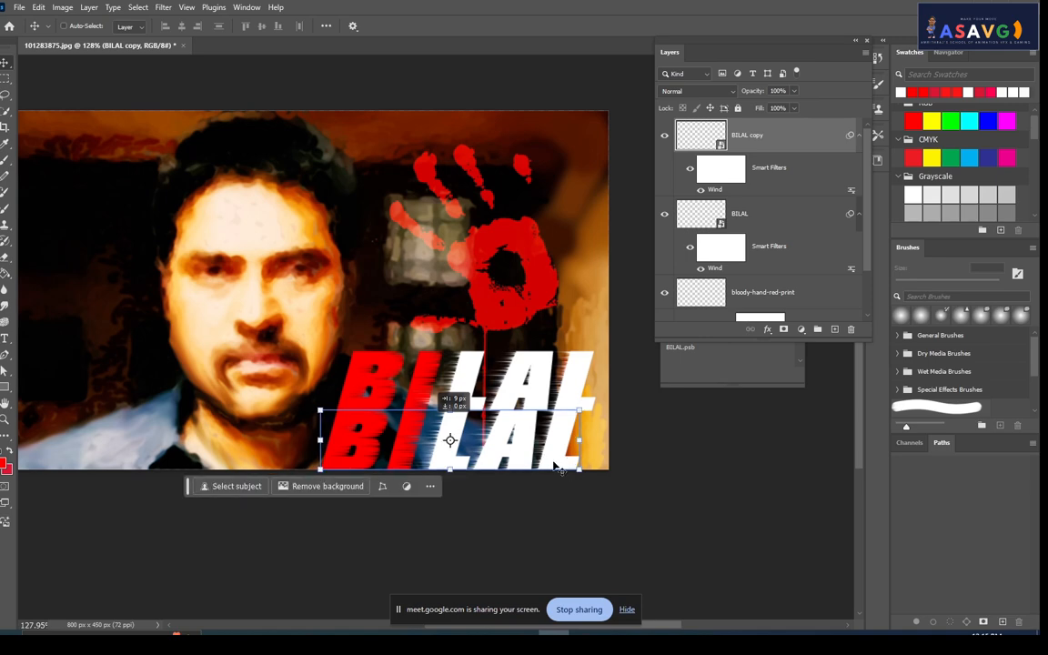
left_click(316, 457)
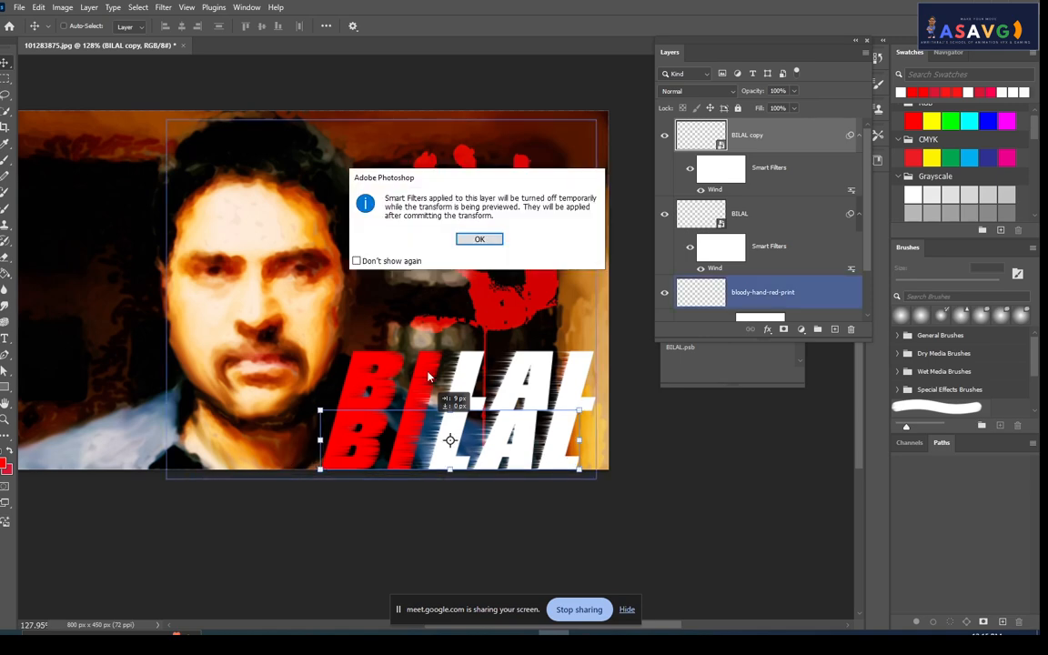
left_click(476, 237)
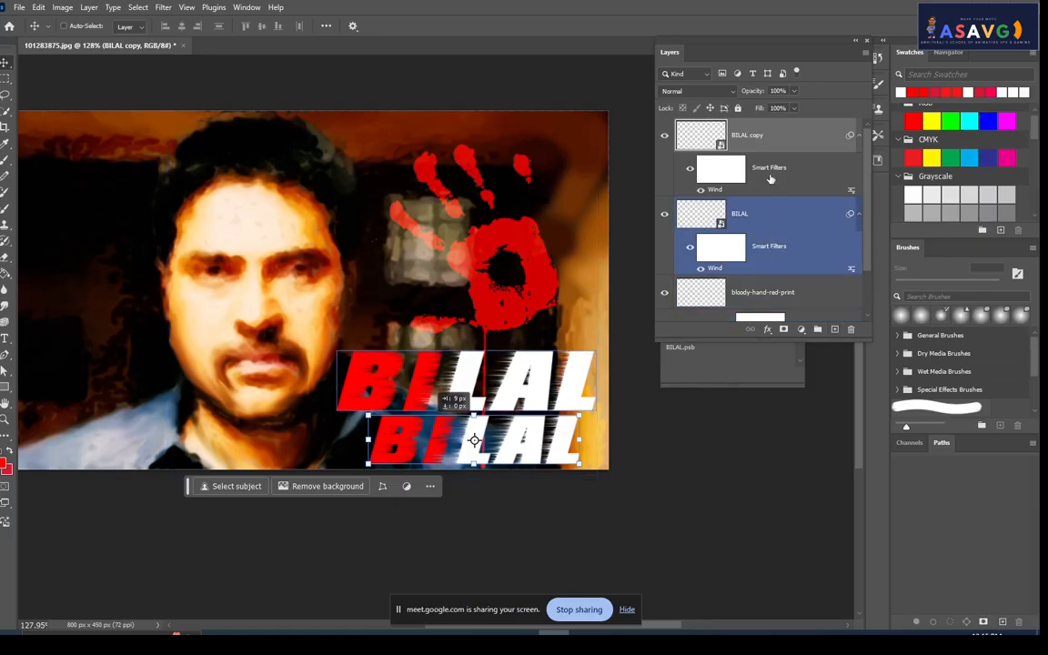
left_click(664, 136)
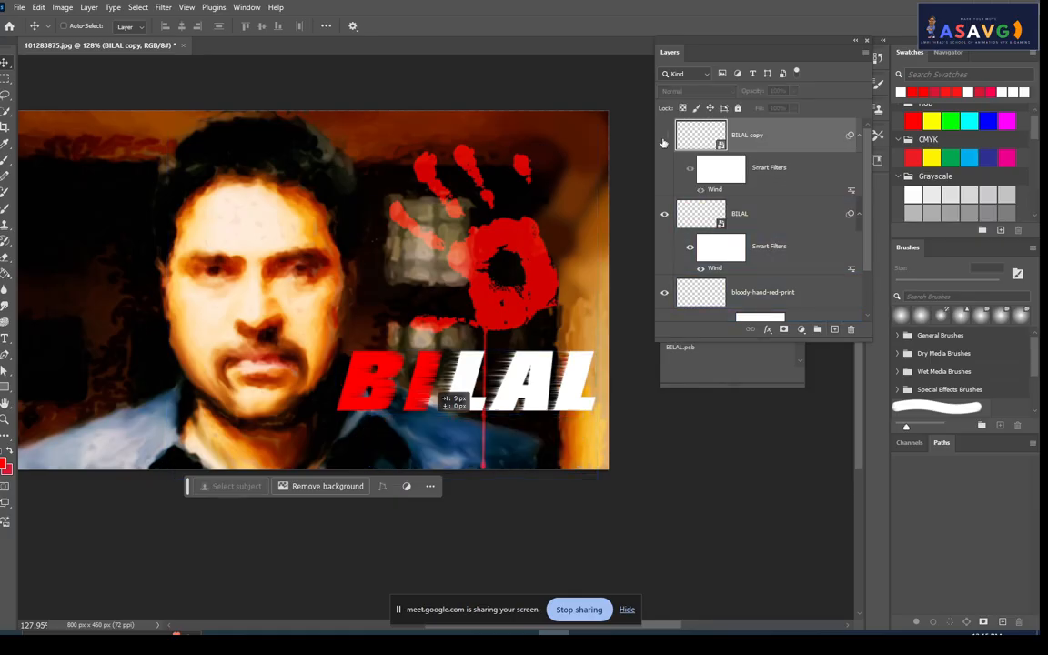
left_click(664, 137)
left_click_drag(427, 457, 363, 255)
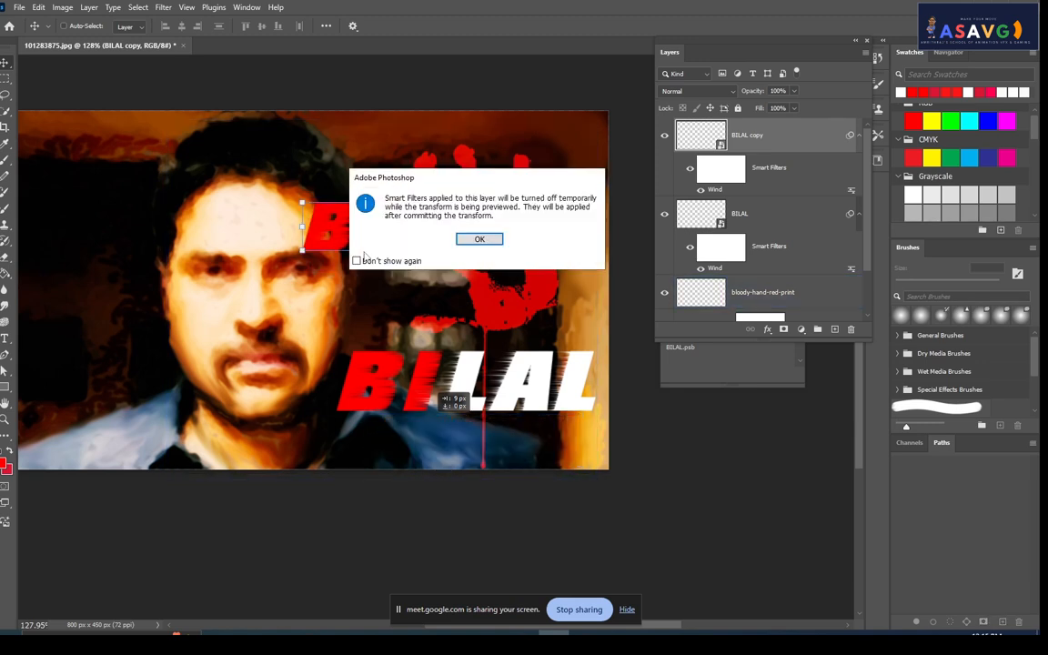
left_click(479, 240)
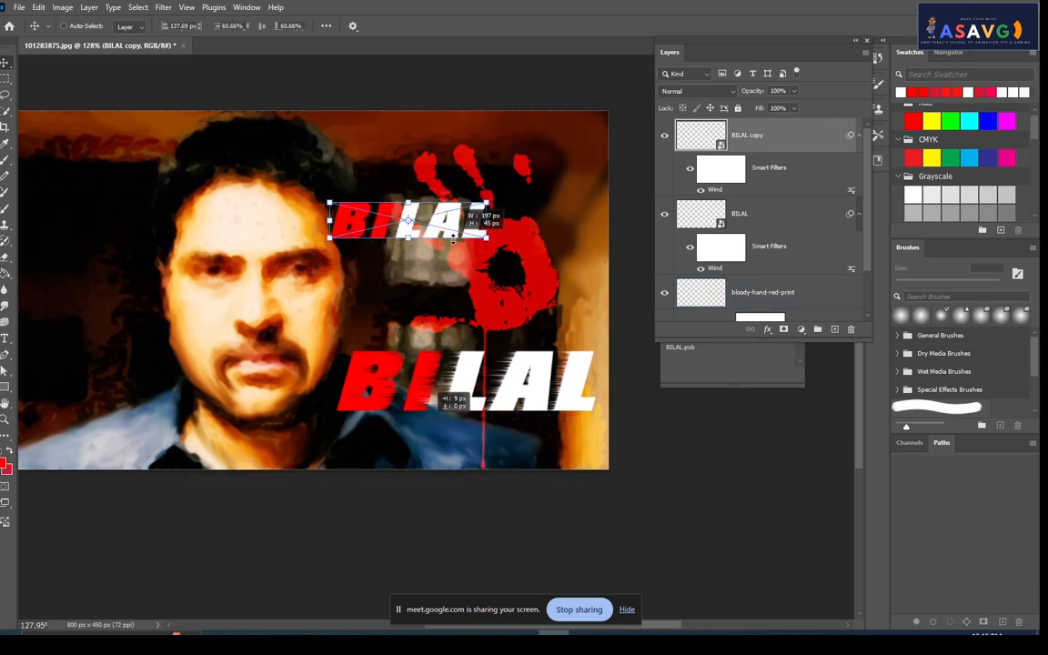
key("Return")
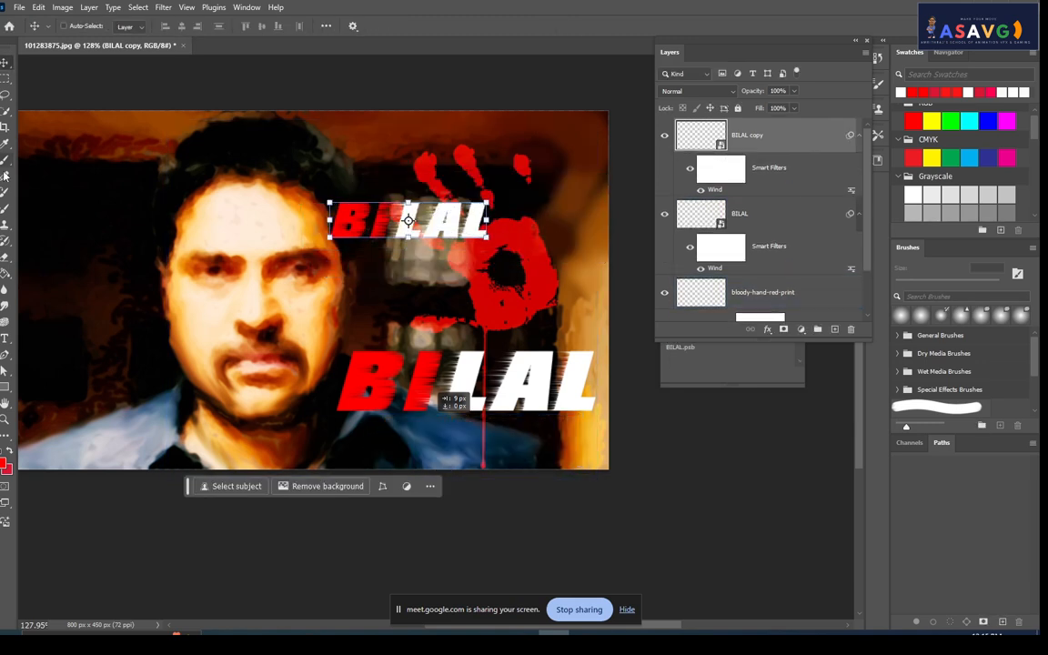
Try to edit the small title copy as text, and delete the stray placeholder text and the copy.
left_click(4, 339)
left_click(348, 226)
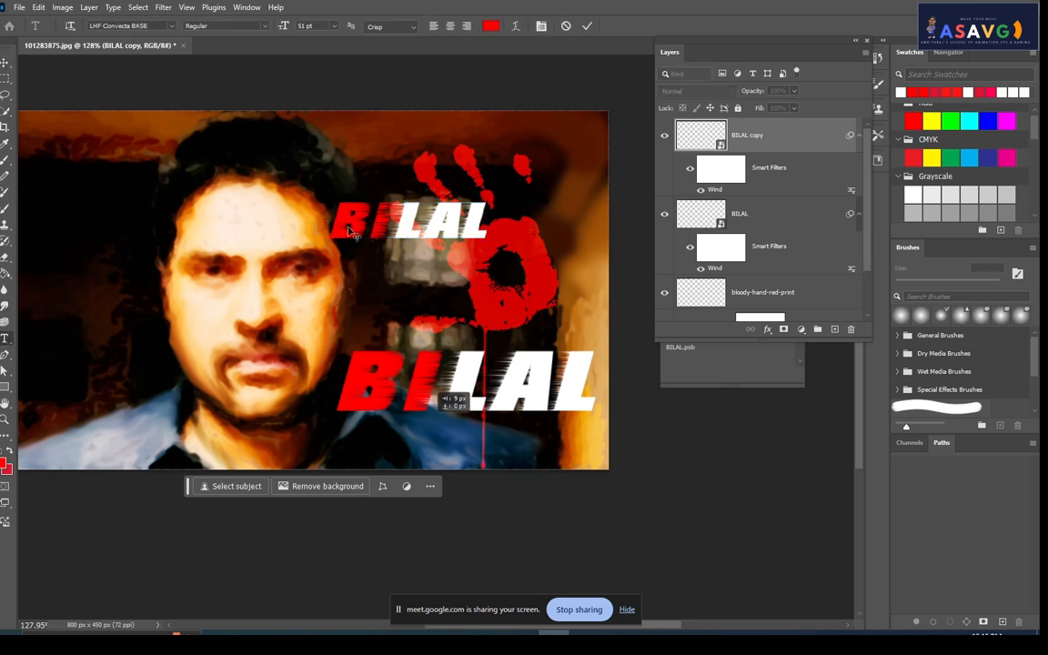
left_click(4, 62)
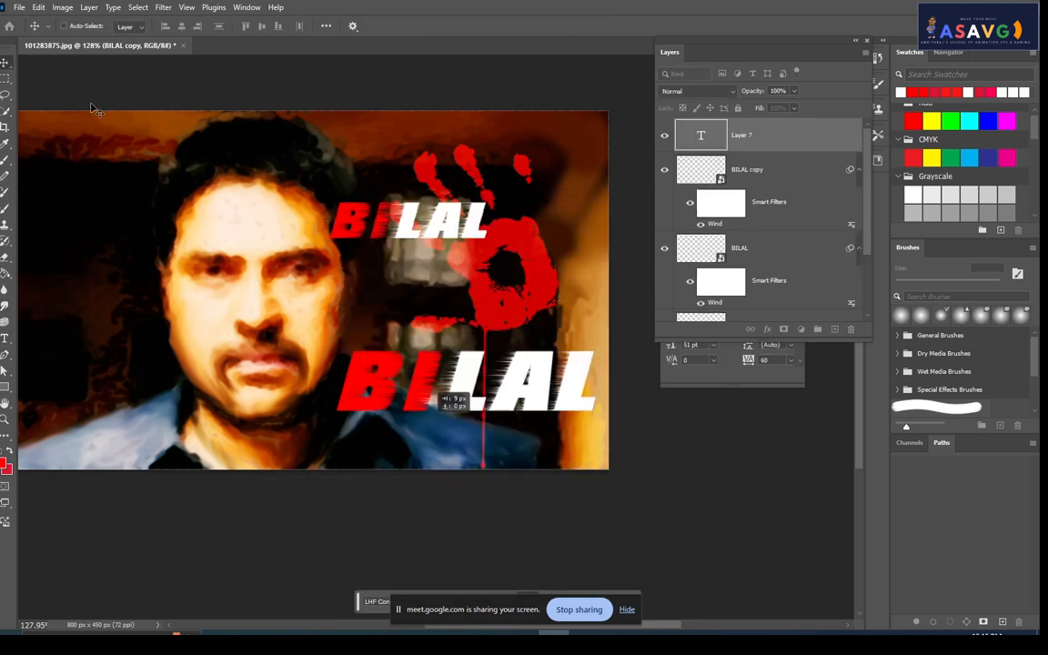
left_click(378, 229)
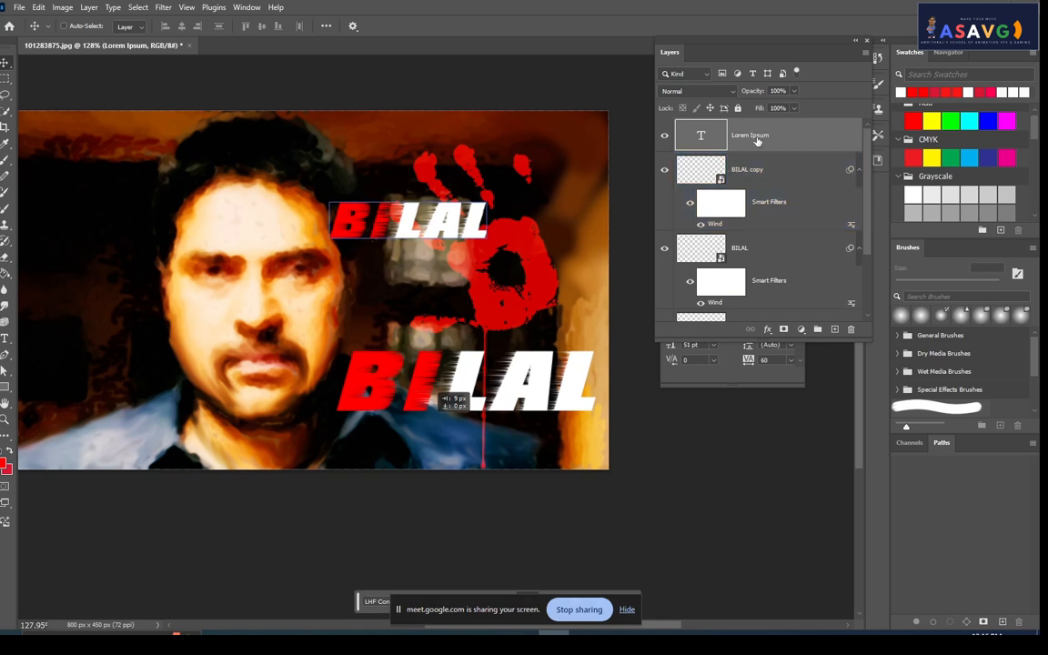
key("Delete")
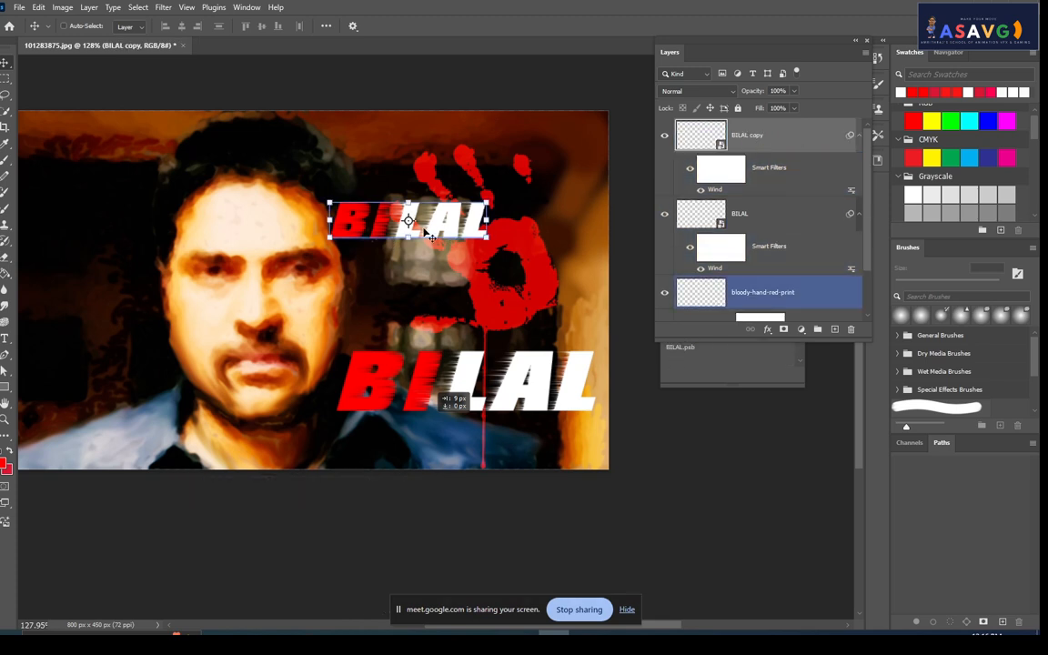
key("Delete")
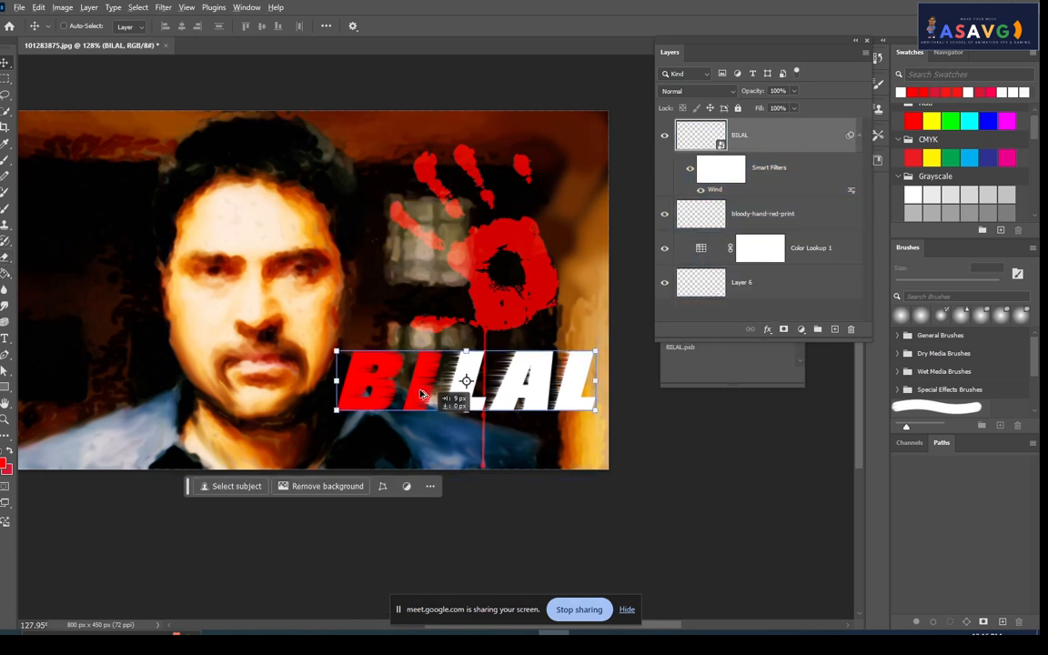
Duplicate the wind-styled title again, place the copy across the man's eyes and scale it to about 90%.
left_click_drag(416, 395, 429, 275)
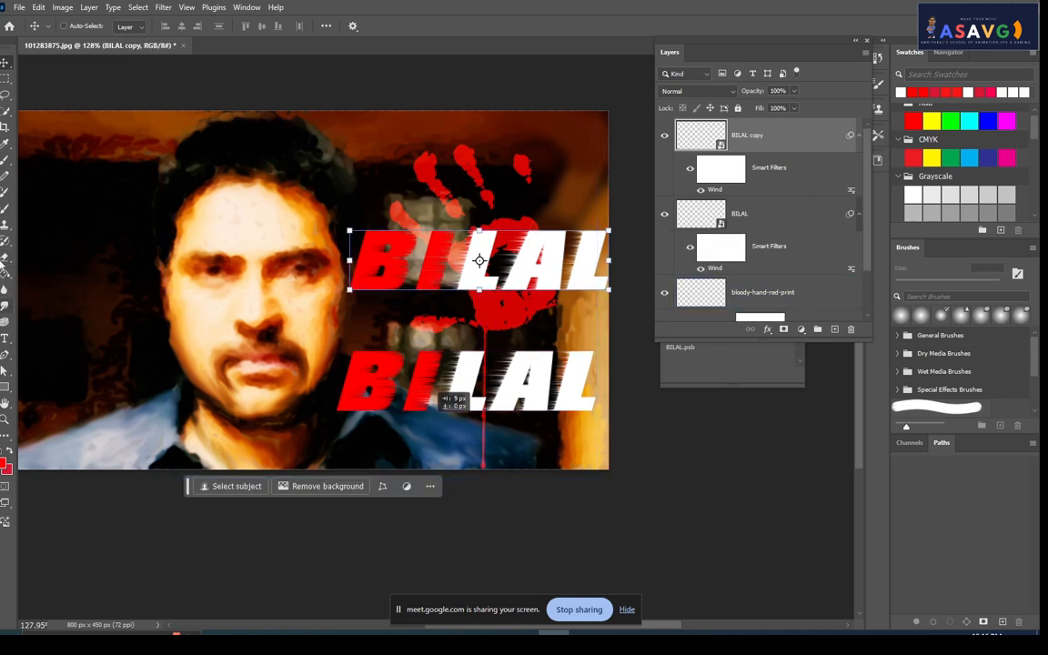
left_click_drag(426, 313, 211, 346)
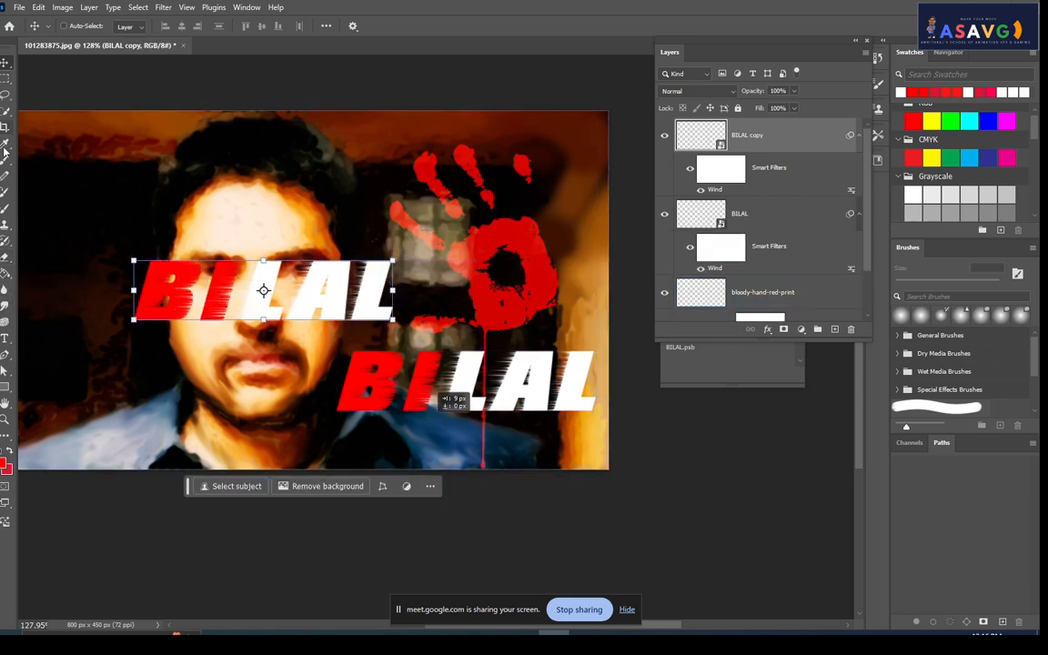
key("ctrl+t")
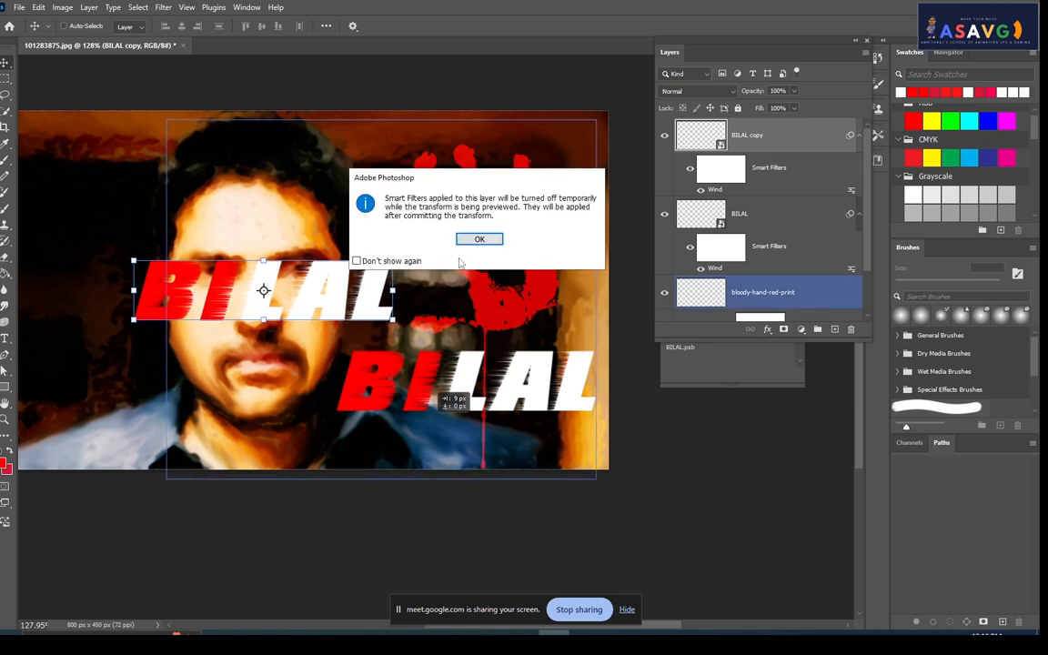
left_click(479, 238)
left_click_drag(312, 319, 312, 309)
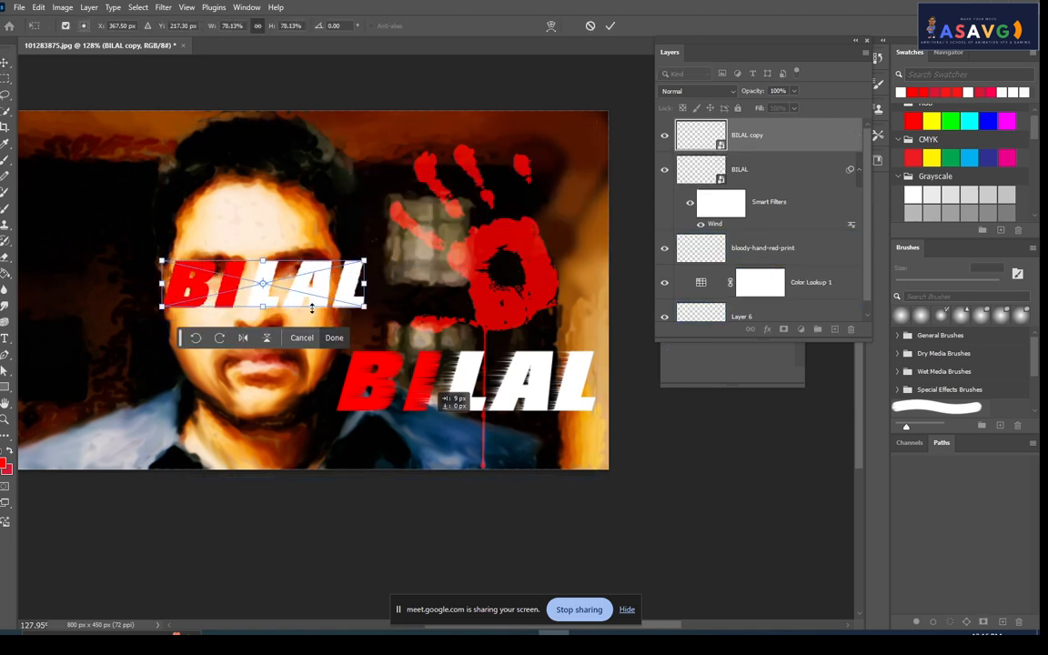
key("Return")
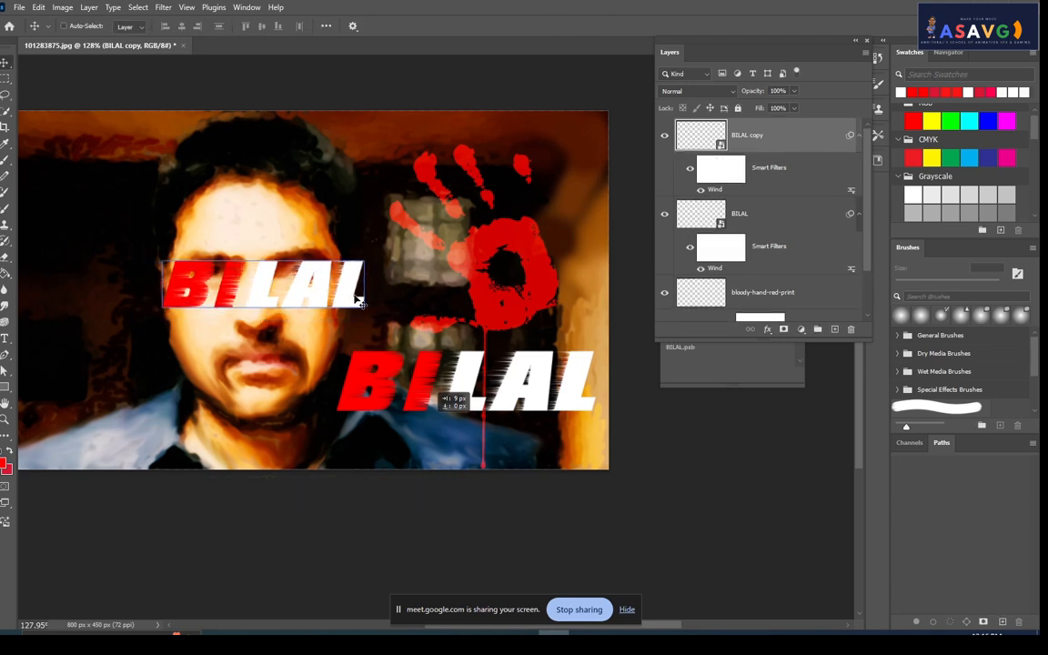
left_click(362, 303)
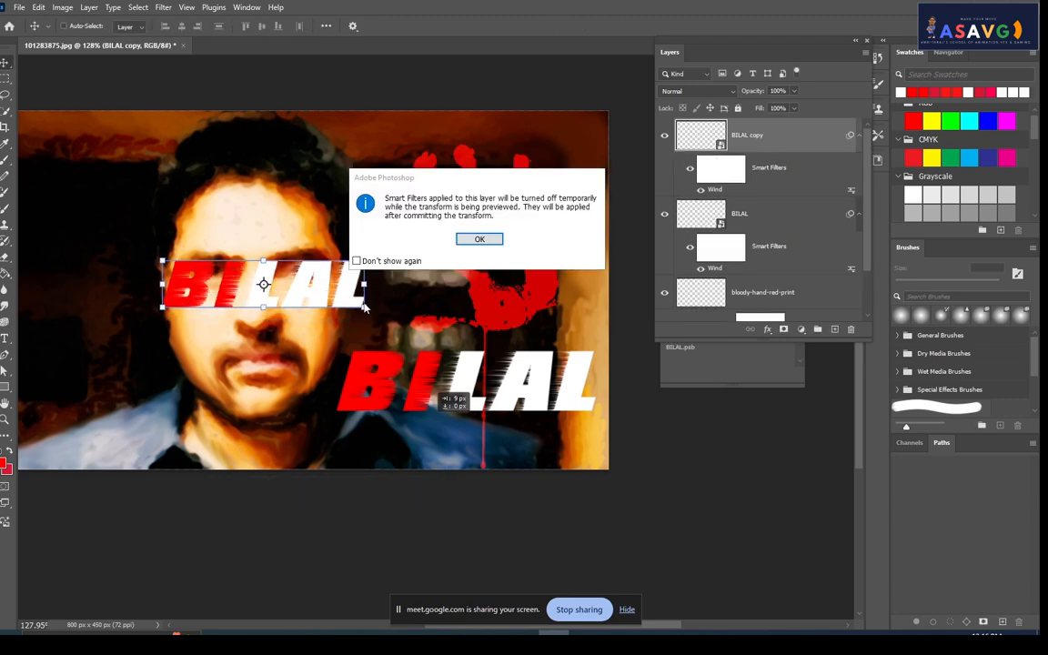
left_click(492, 241)
left_click_drag(362, 303, 375, 202)
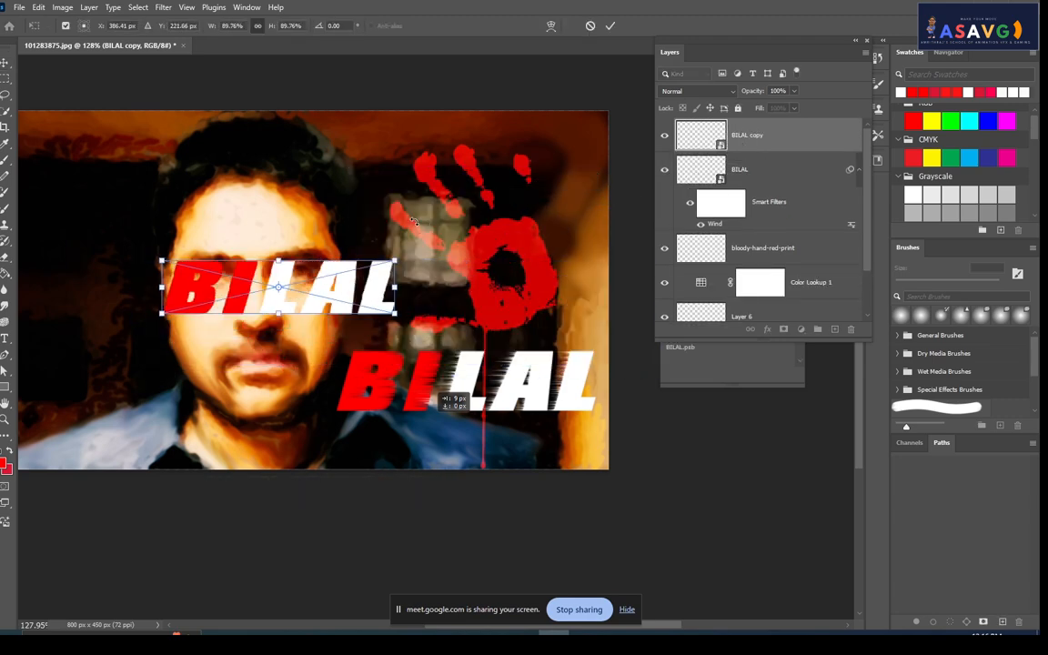
Rasterize the title copy for the Sponge tool, undo the rasterization and delete the copy.
left_click(5, 318)
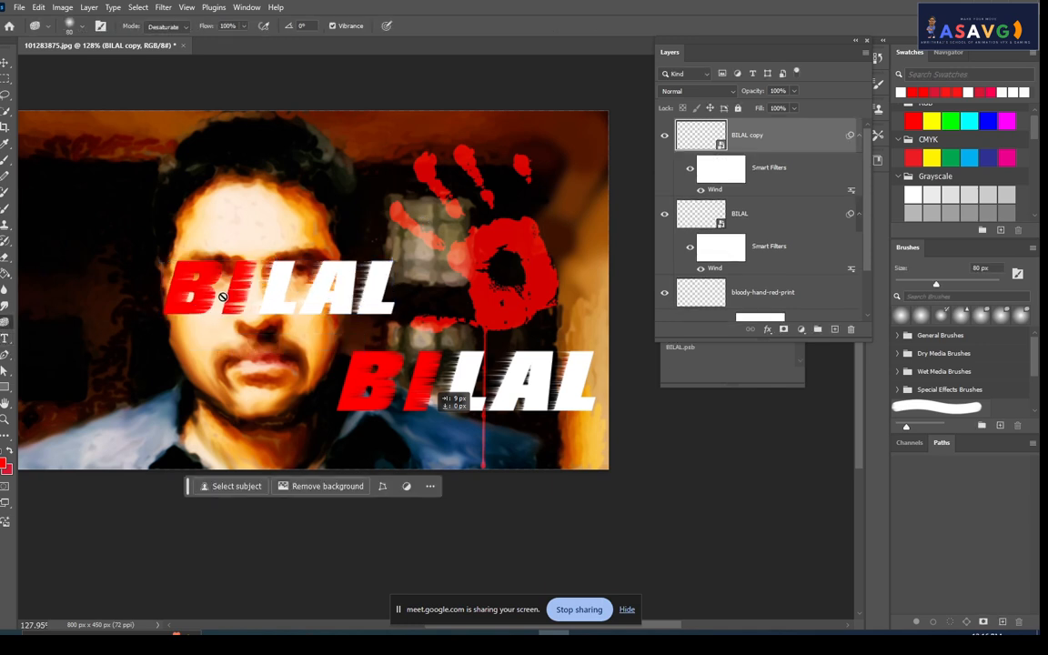
left_click(200, 294)
left_click(436, 210)
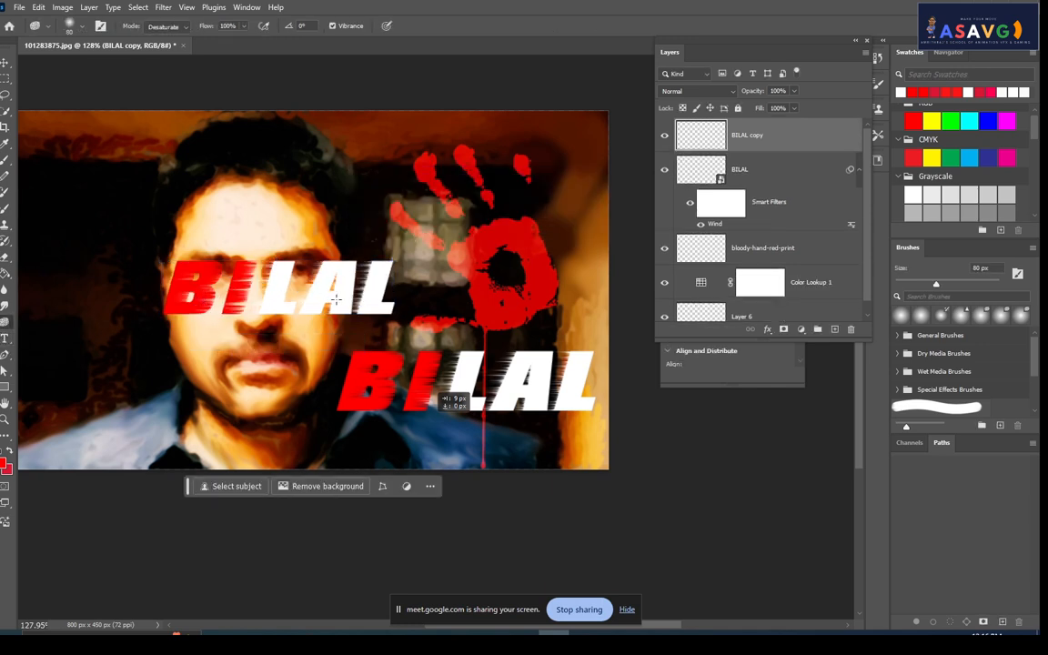
key("ctrl+z")
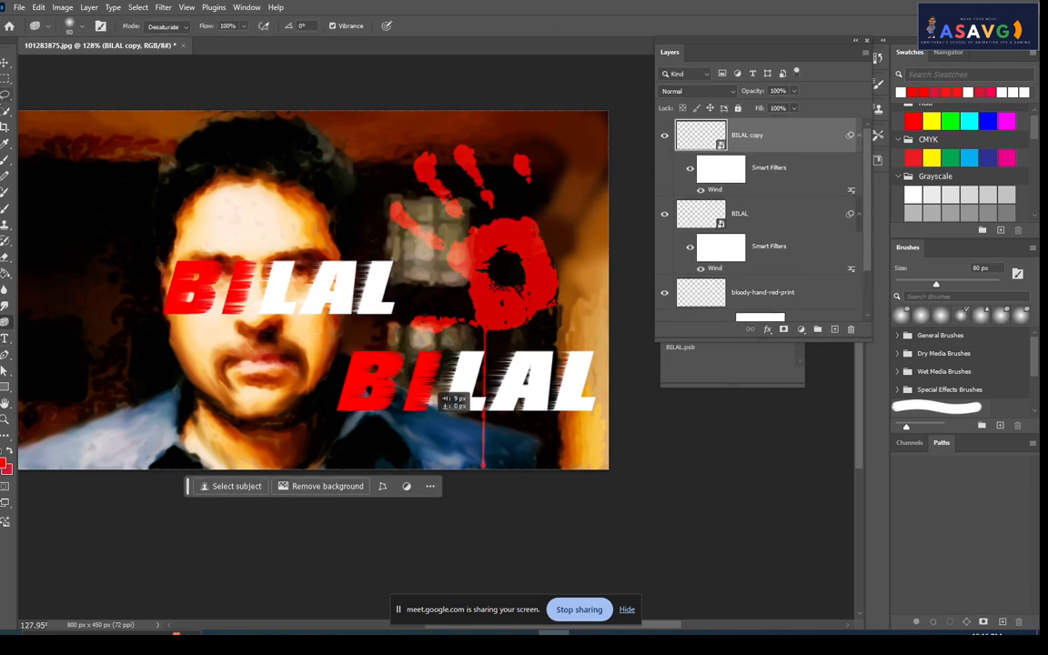
left_click(6, 64)
key("Delete")
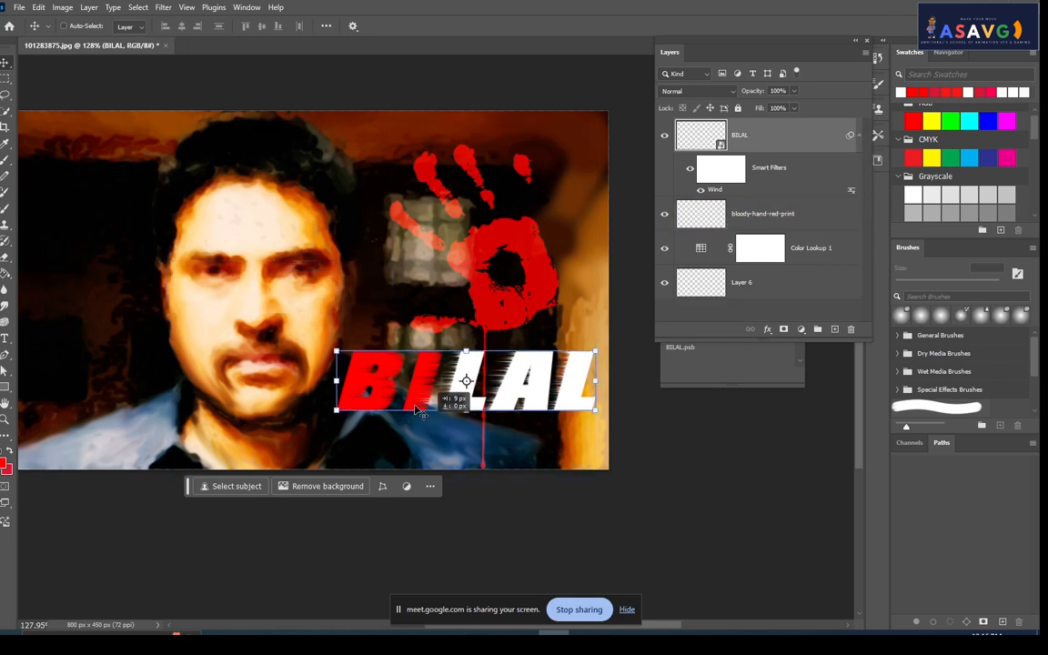
Shift the title slightly toward the man's chin and place a red 51 pt LHF Convecta BASE placeholder text above it.
mouse_move(409, 409)
left_mouse_down()
mouse_move(414, 361)
mouse_move(400, 412)
left_mouse_up()
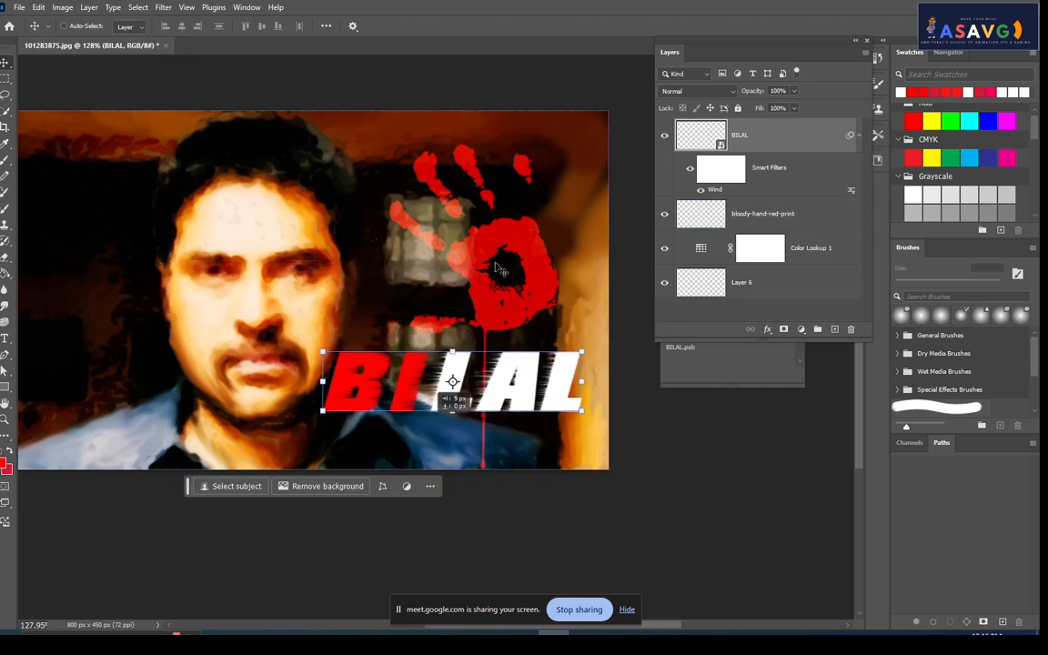
left_click(4, 337)
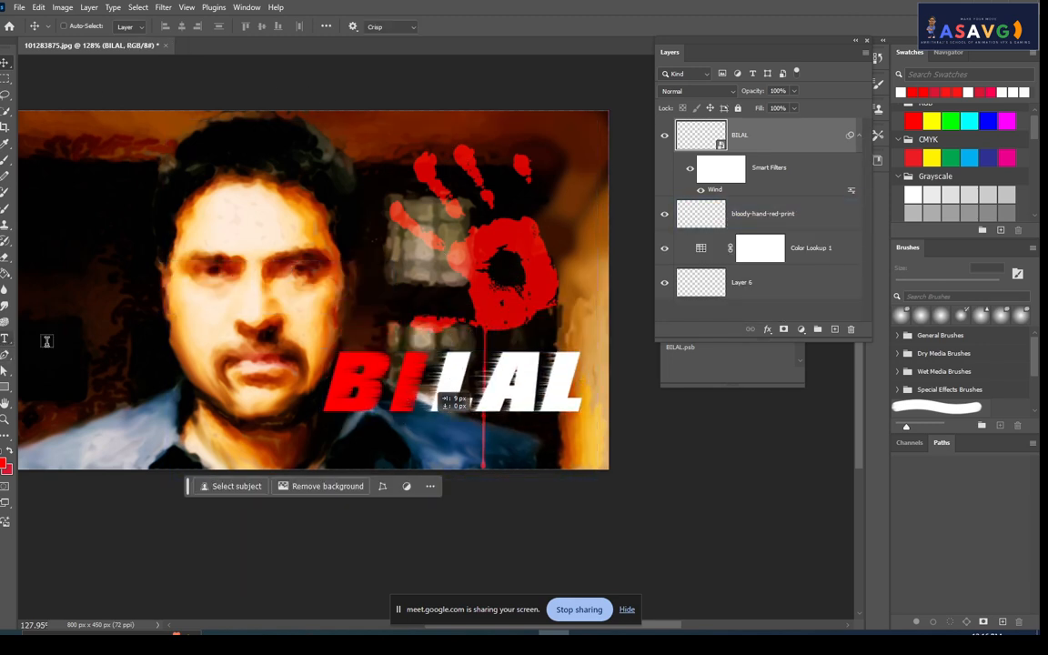
left_click(389, 311)
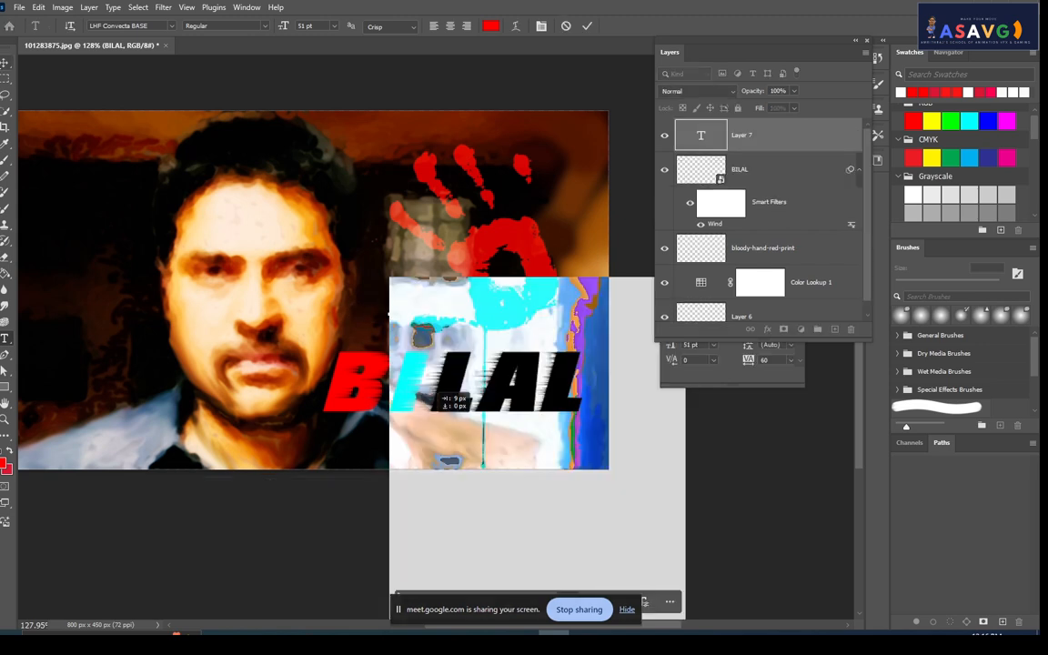
left_click(6, 63)
scroll(474, 489, "down", 4)
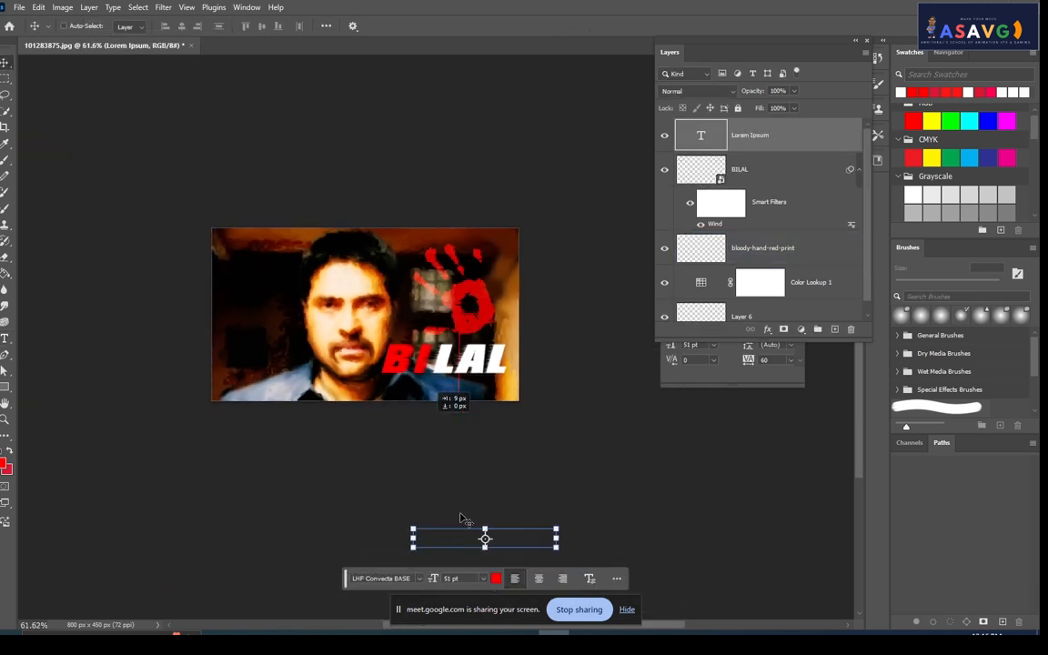
left_click_drag(451, 542, 382, 323)
scroll(378, 344, "up", 2)
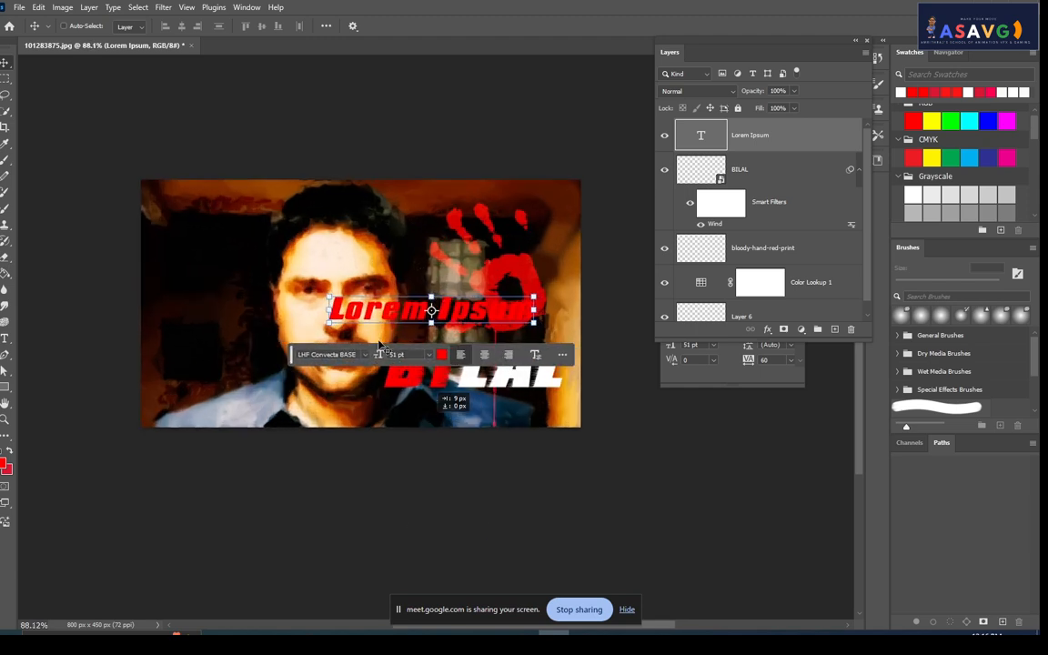
Replace the red placeholder text with "THE REVENGE IS NO OVER!!" at 48 pt and shift the line across the man's face.
double_click(416, 312)
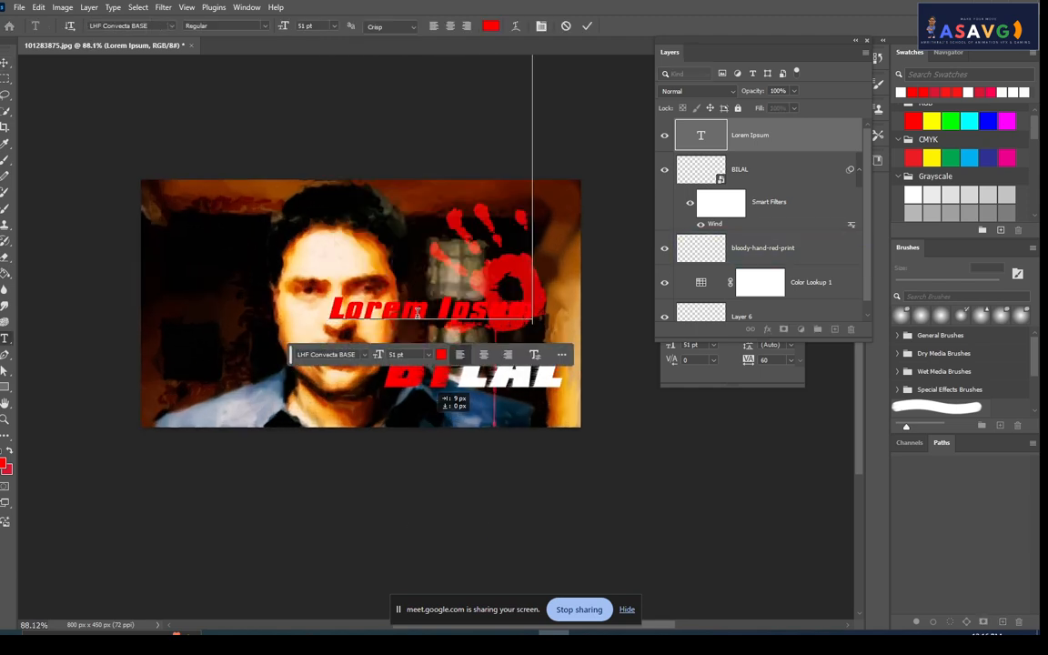
key("ctrl+a")
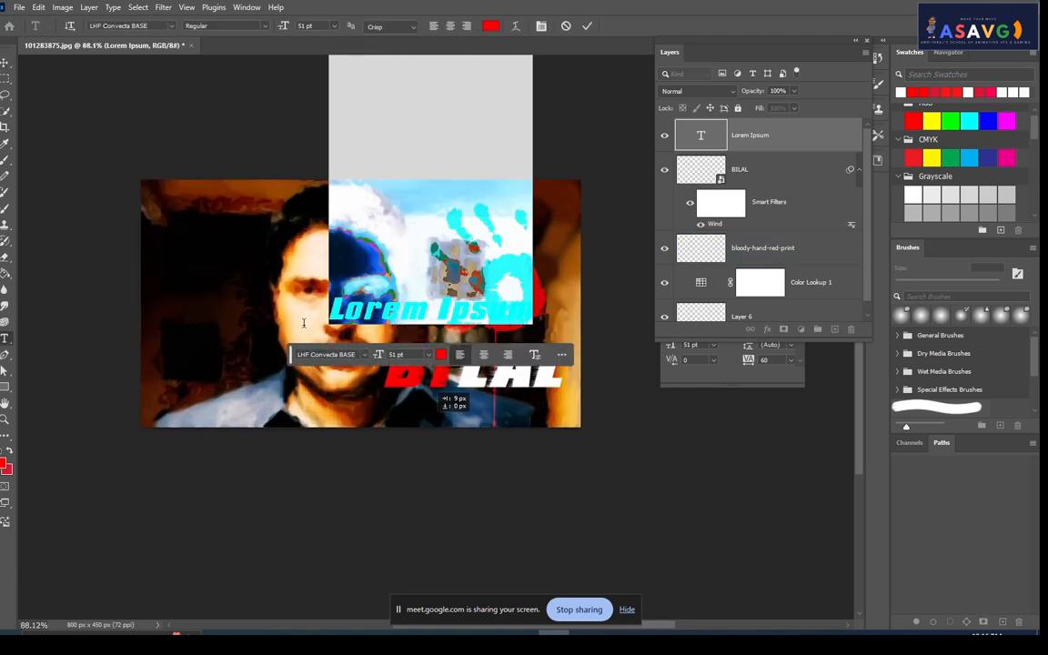
left_click(333, 27)
left_click(325, 188)
type("THE REVENGE IS")
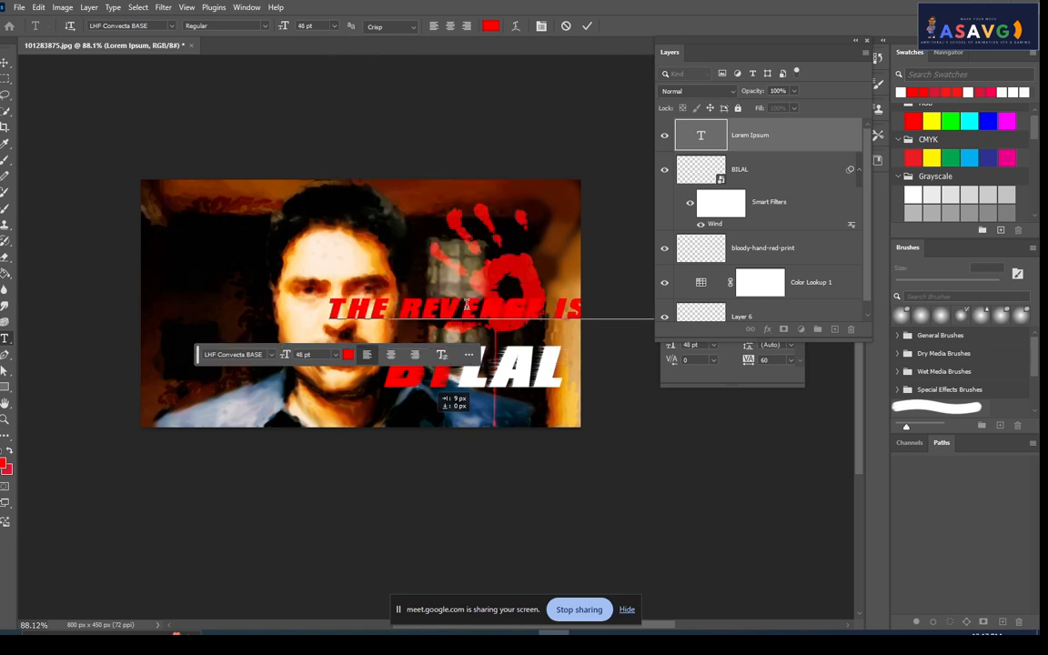
left_click(5, 64)
left_click_drag(418, 315, 263, 316)
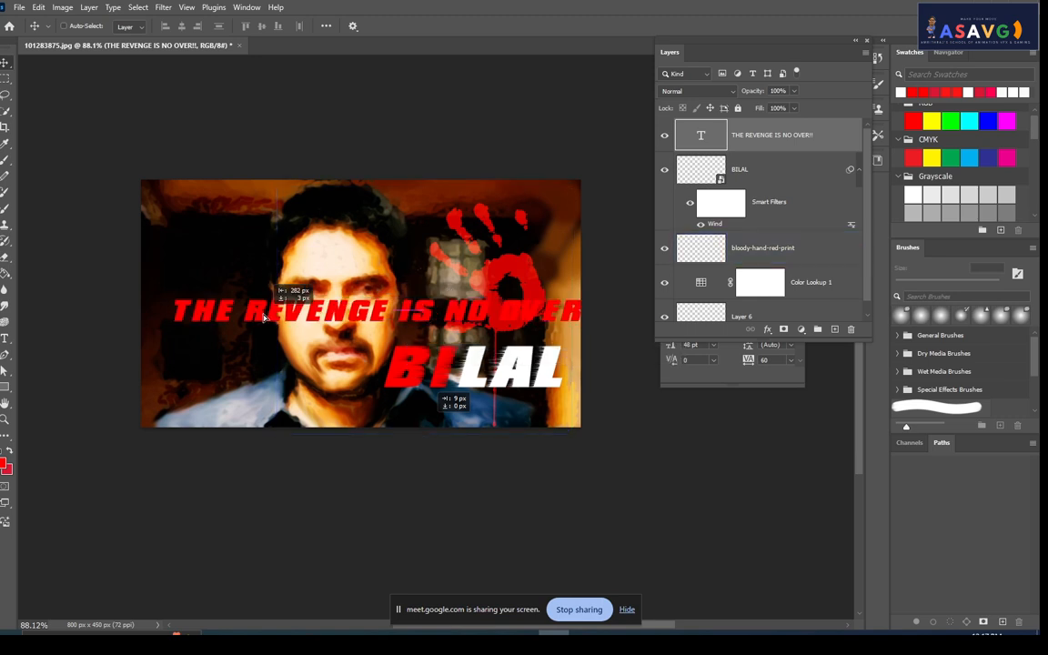
Recolor the words "THE REVENGE IS" in the tagline to white (ffffff).
double_click(264, 315)
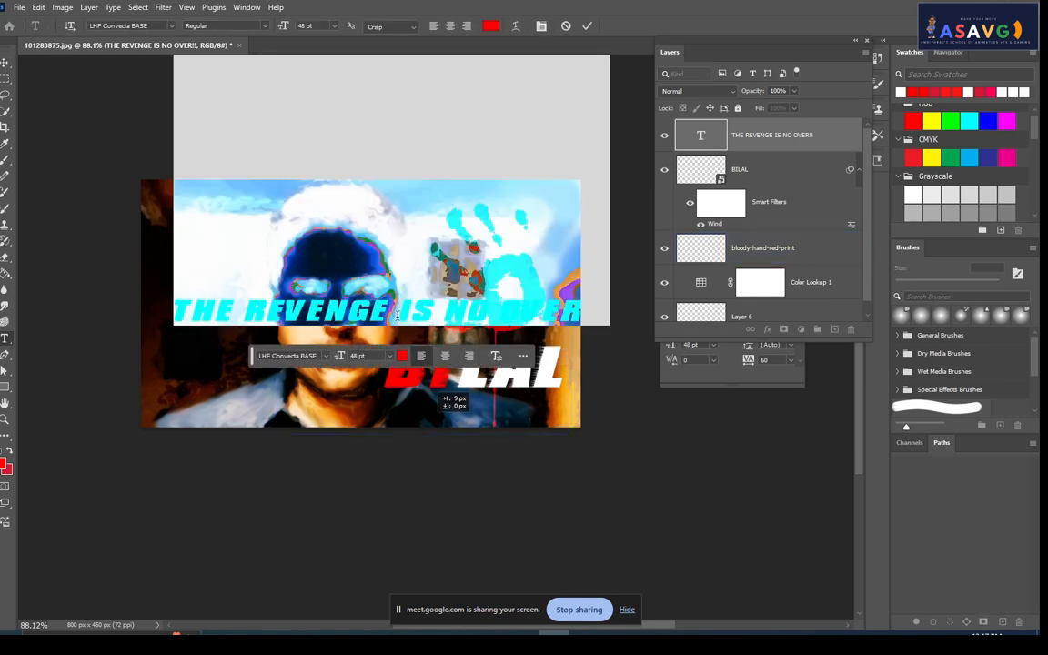
left_click(397, 314)
left_click_drag(435, 315, 177, 167)
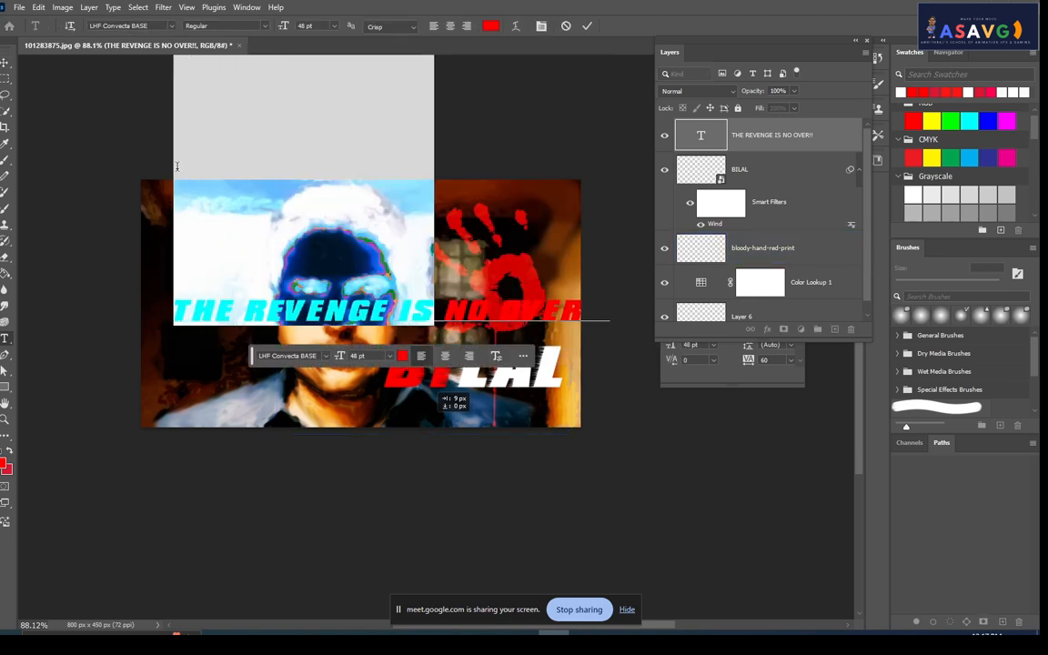
left_click(492, 28)
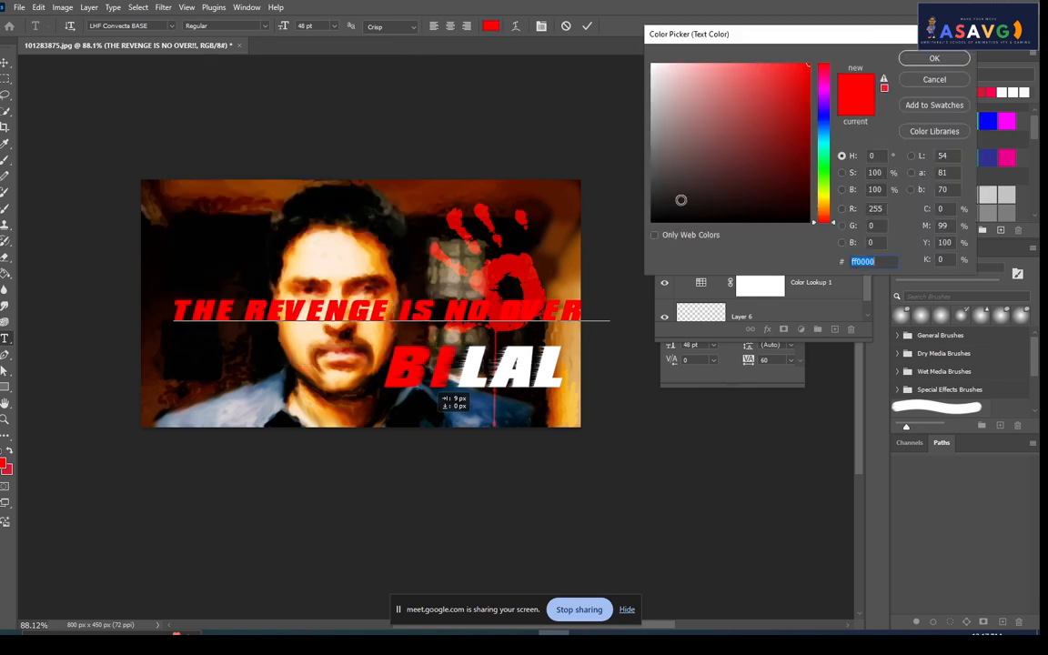
type("ffffff")
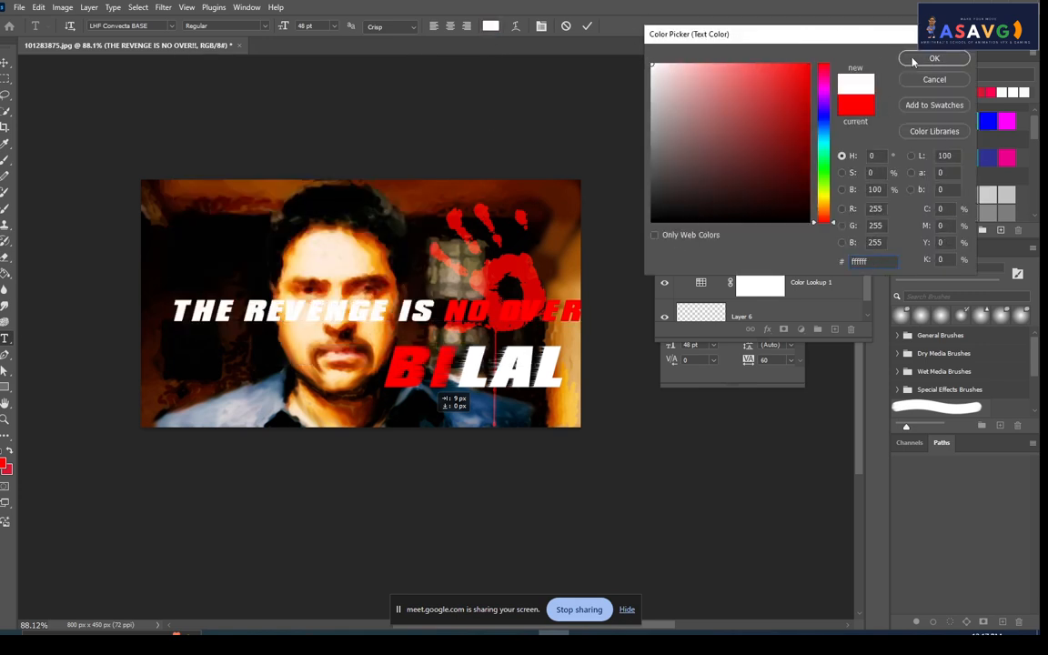
left_click(914, 61)
left_click(4, 63)
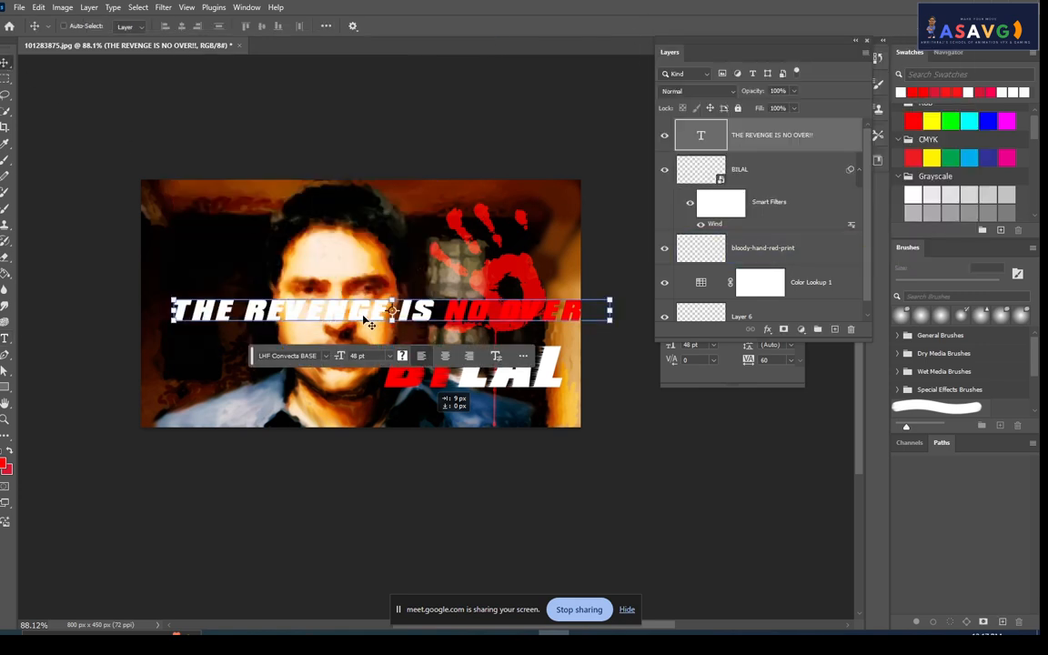
Scale the tagline down to about 25 pt and place it directly beneath the BILAL title.
left_click_drag(609, 321, 549, 320)
left_click_drag(447, 314, 527, 432)
left_click_drag(599, 408, 539, 407)
left_click_drag(495, 399, 529, 405)
key("Return")
left_click_drag(707, 510, 713, 521)
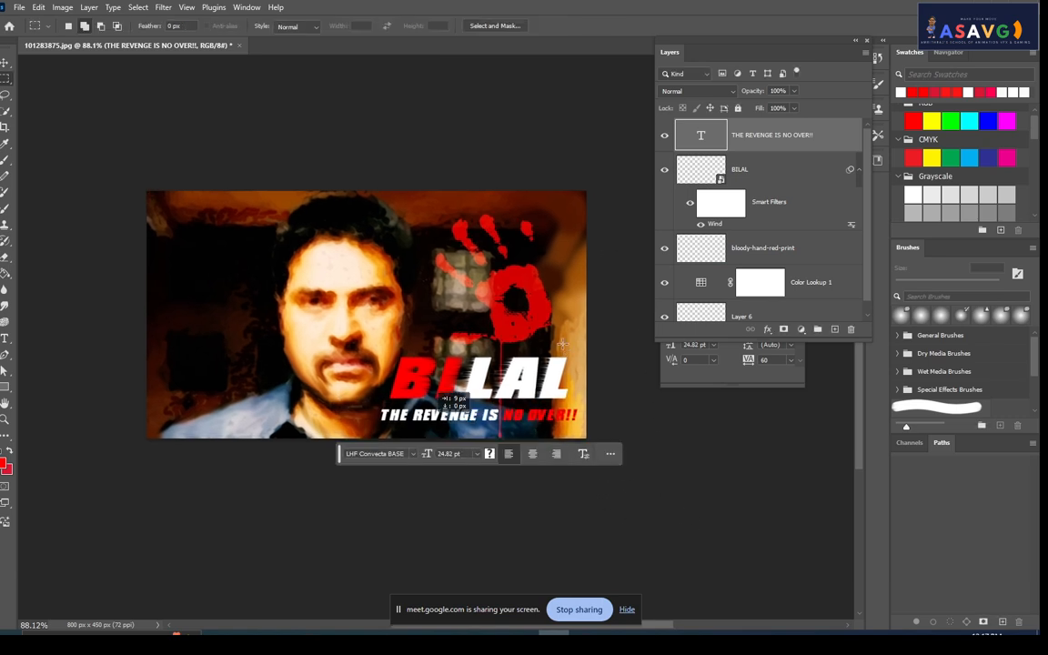
Examine the finished poster in full-screen view, checking the title and tagline up close and as a whole.
key("f")
key("f")
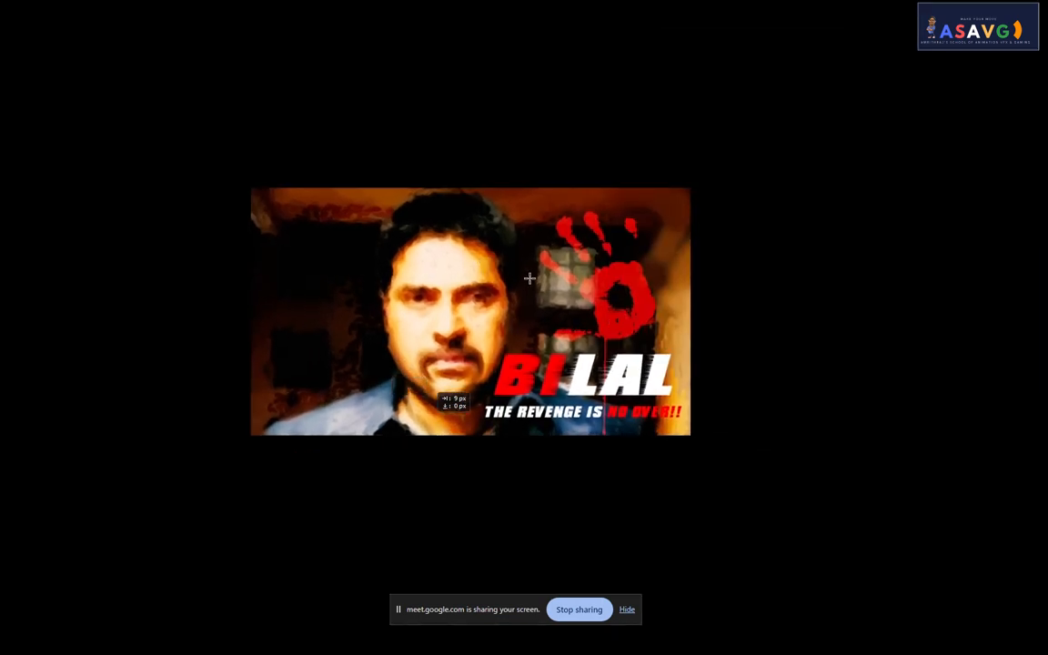
scroll(529, 283, "up", 1)
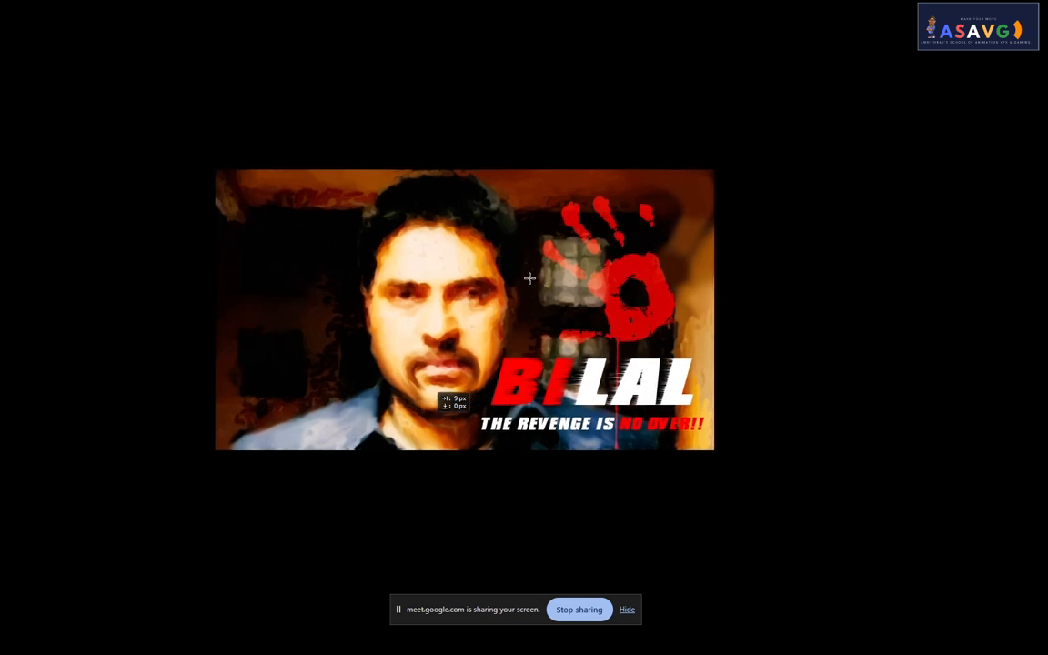
scroll(530, 278, "up", 3)
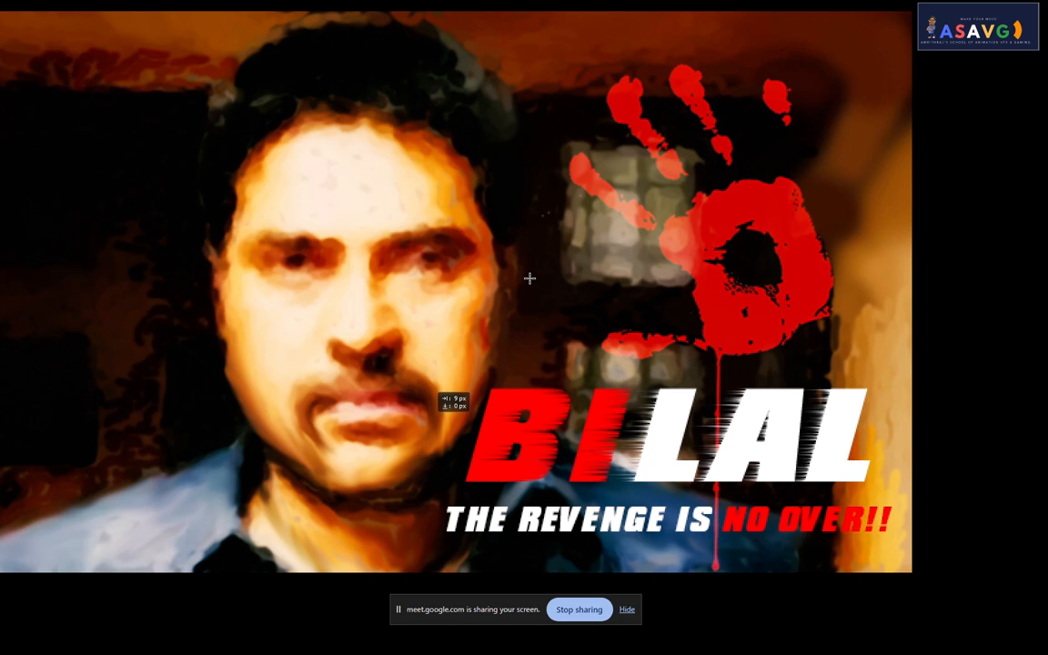
scroll(529, 282, "down", 3)
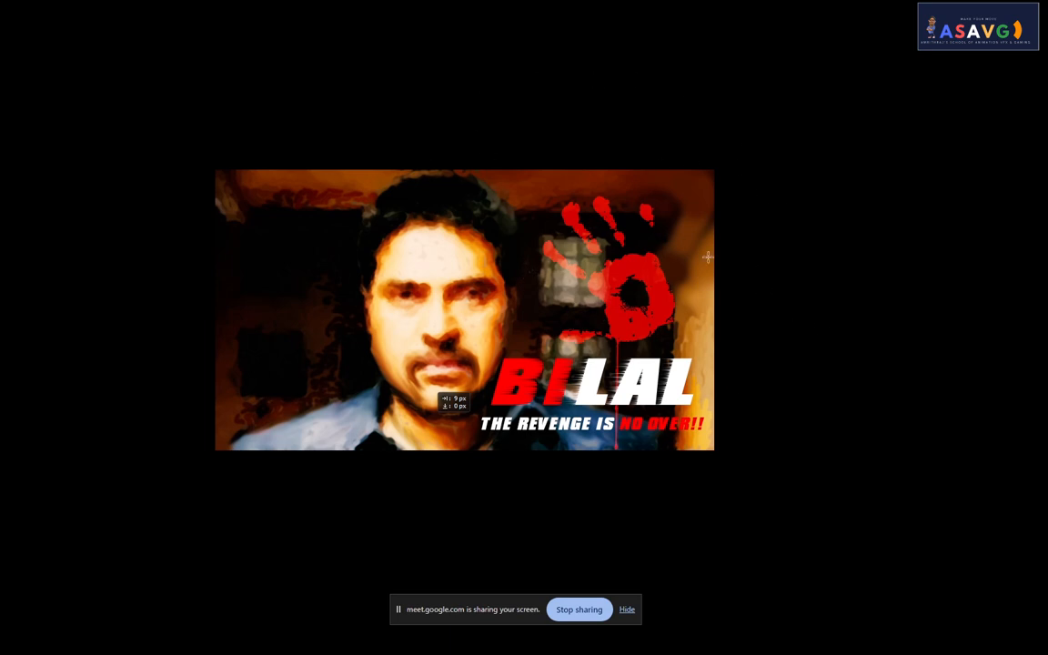
key("f")
key("v")
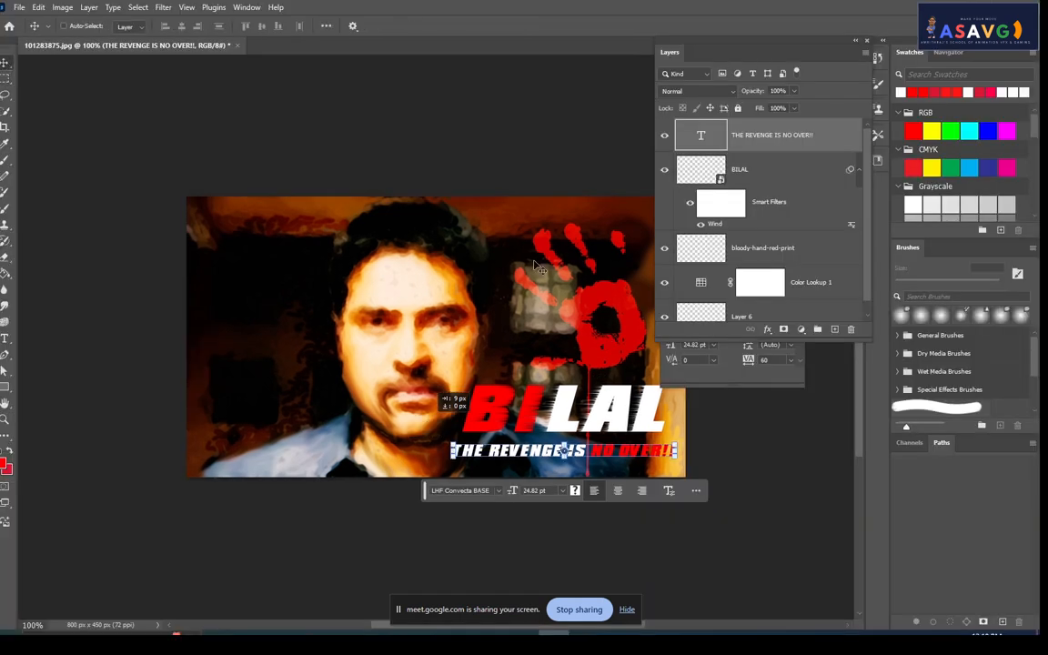